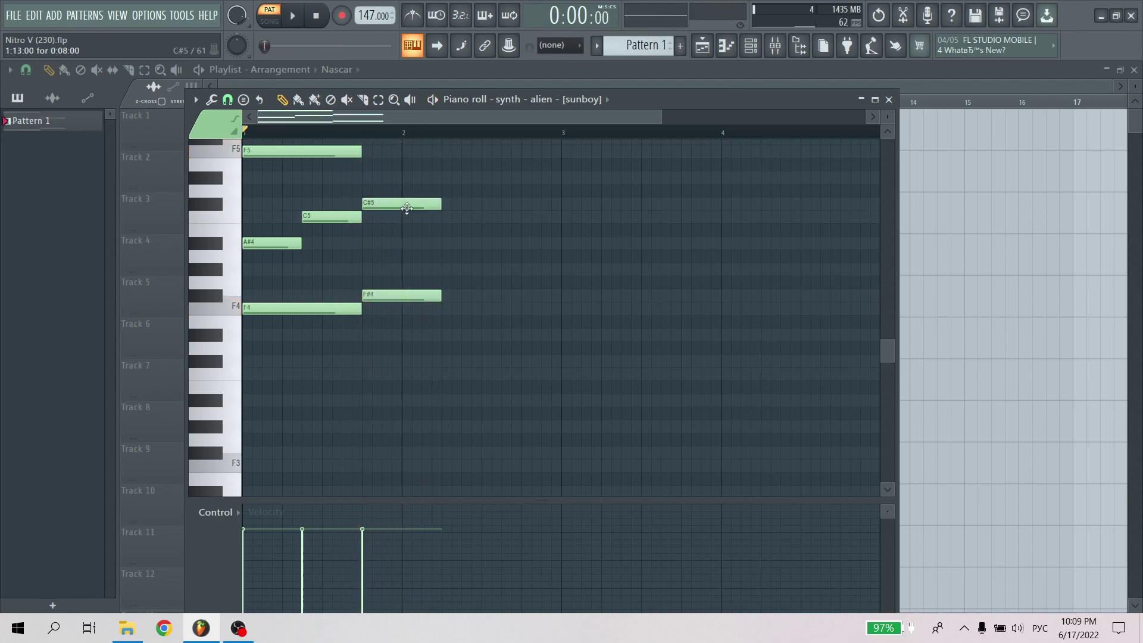
Add a four-step F#5 note above the second chord at 1:13, followed by a four-step G#5 note at bar 2
key(space)
scroll(401, 204, up, 1)
key(space)
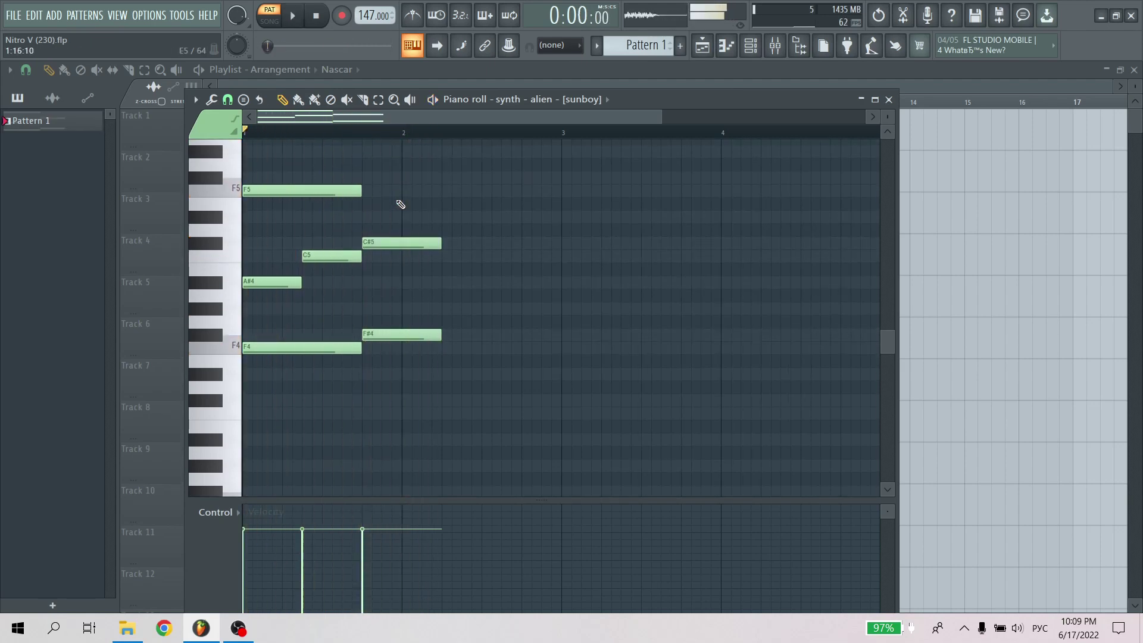
scroll(412, 202, up, 1)
key(space)
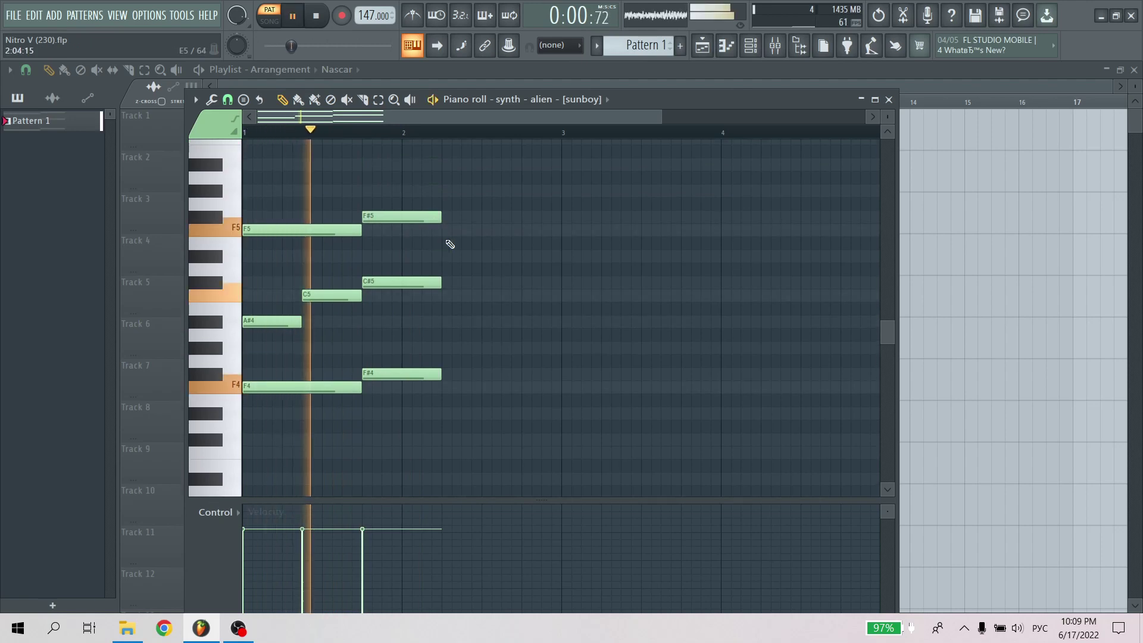
key(space)
scroll(455, 320, up, 2)
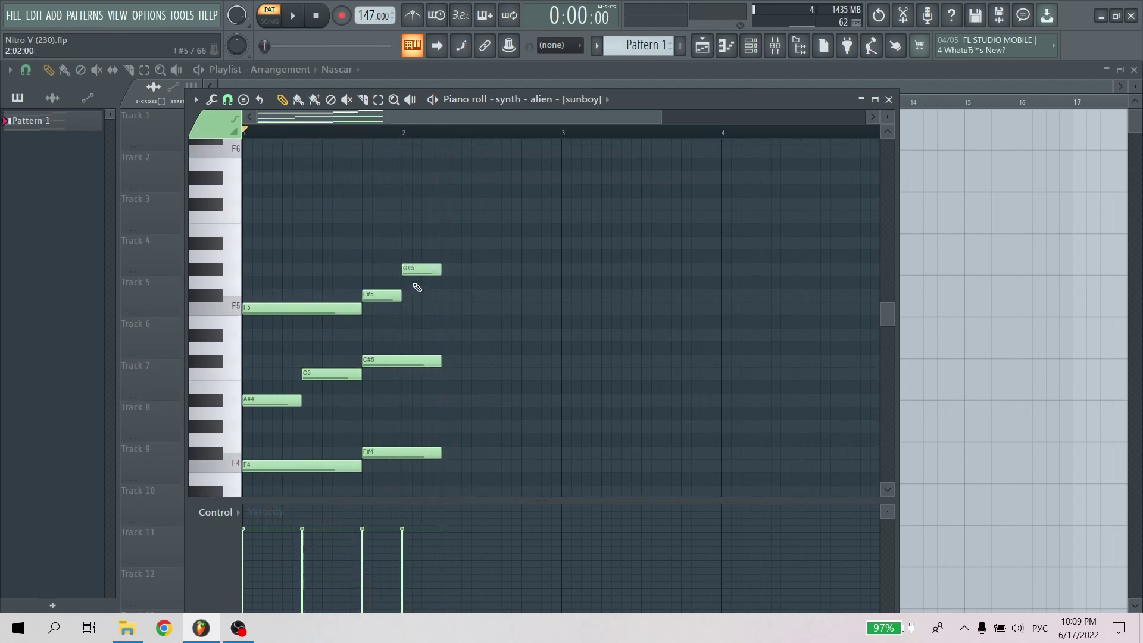
key(space)
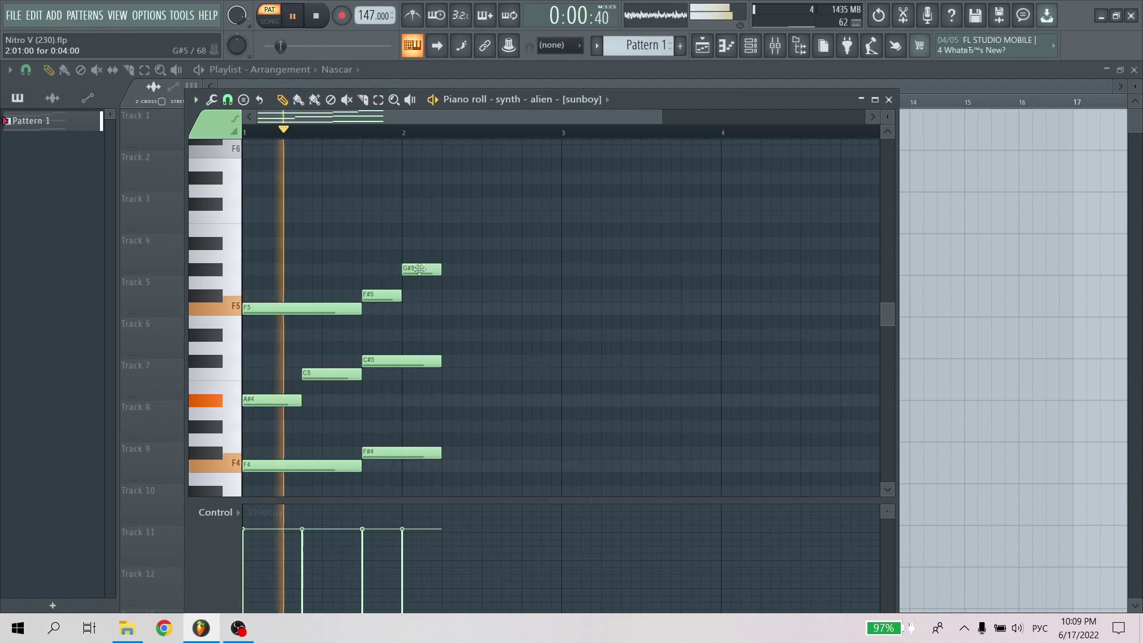
Add a six-step C#4 note after the second chord at 2:05 and a six-step D#4 note at 2:11
scroll(447, 409, down, 1)
key(space)
click(435, 426)
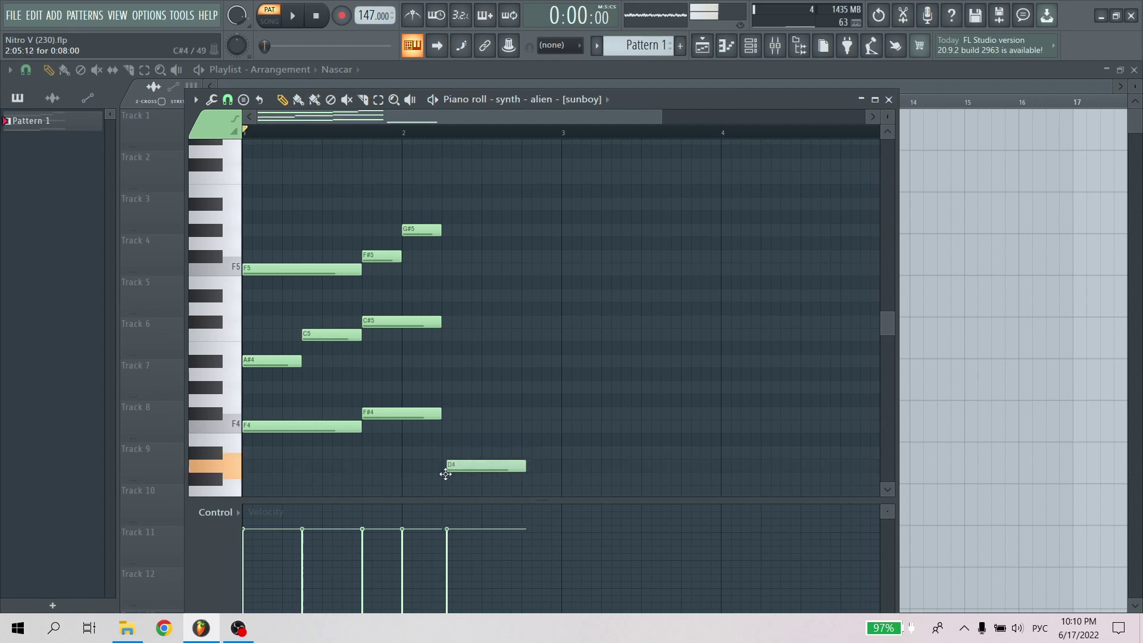
scroll(452, 476, down, 2)
key(space)
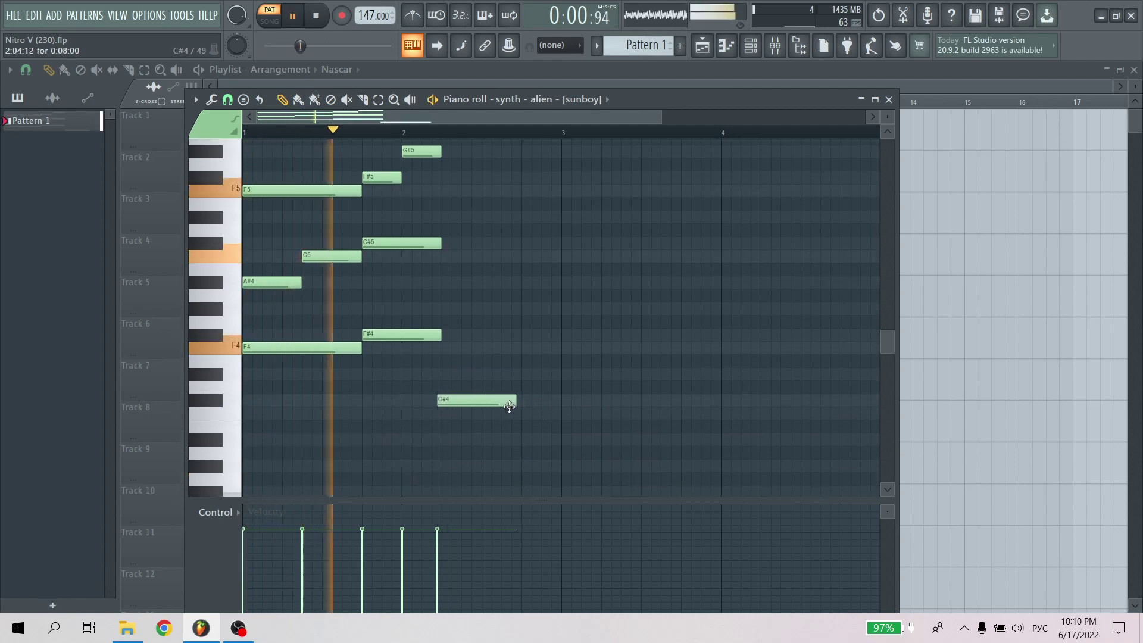
drag(516, 403, 502, 403)
key(space)
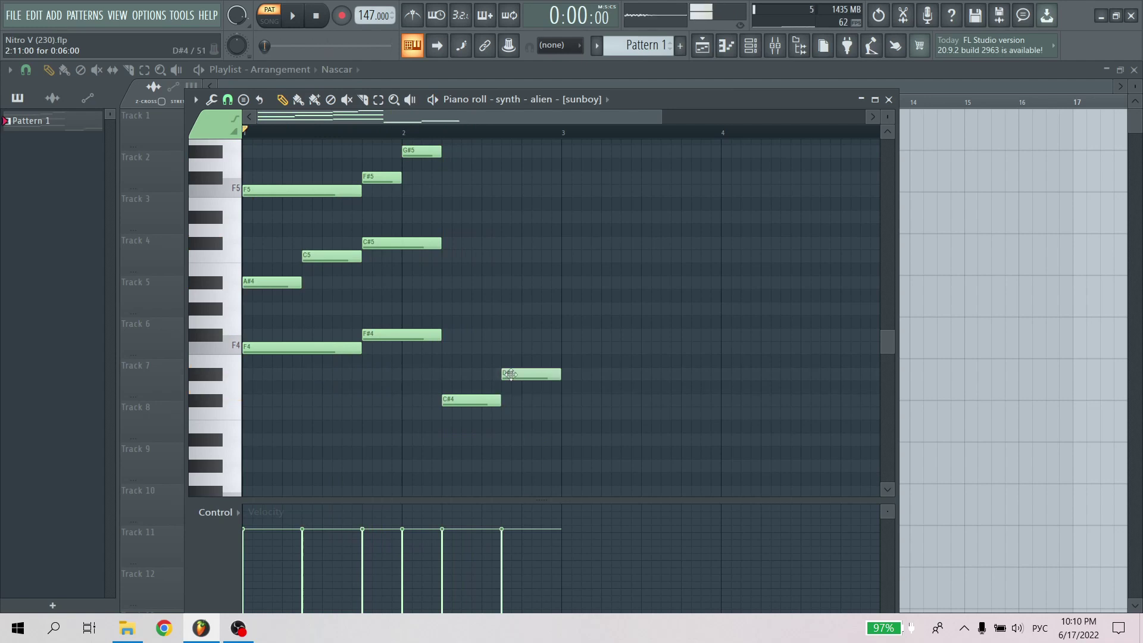
Complete the last two chords with G#4 and D#5 above the C#4 note, and A#4 and F5 above the D#4 note
key(space)
click(450, 283)
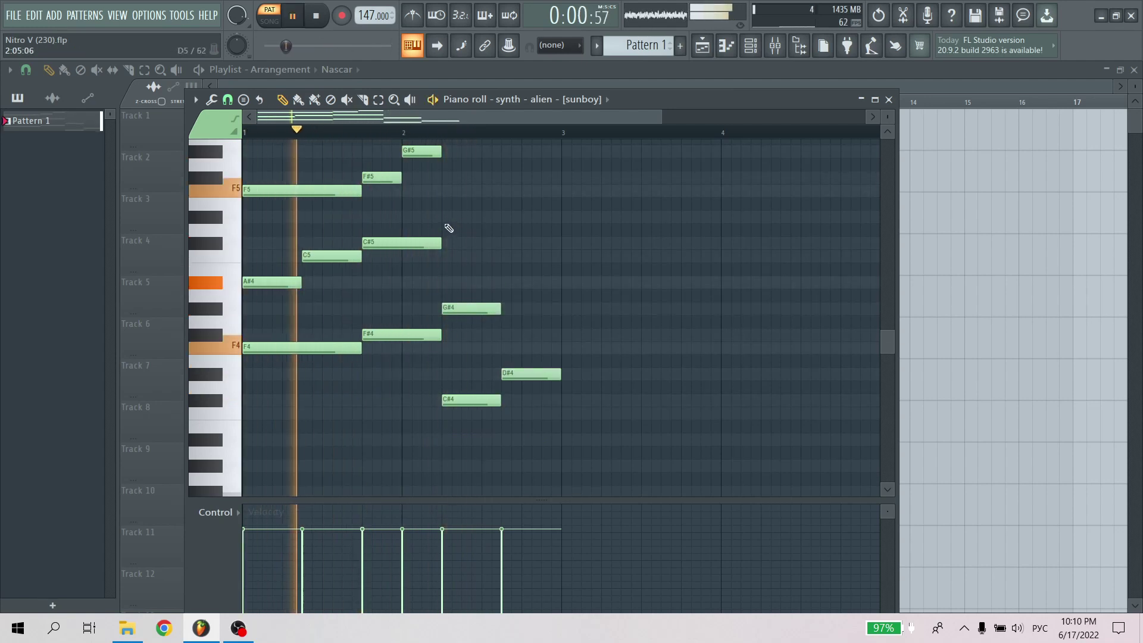
click(462, 217)
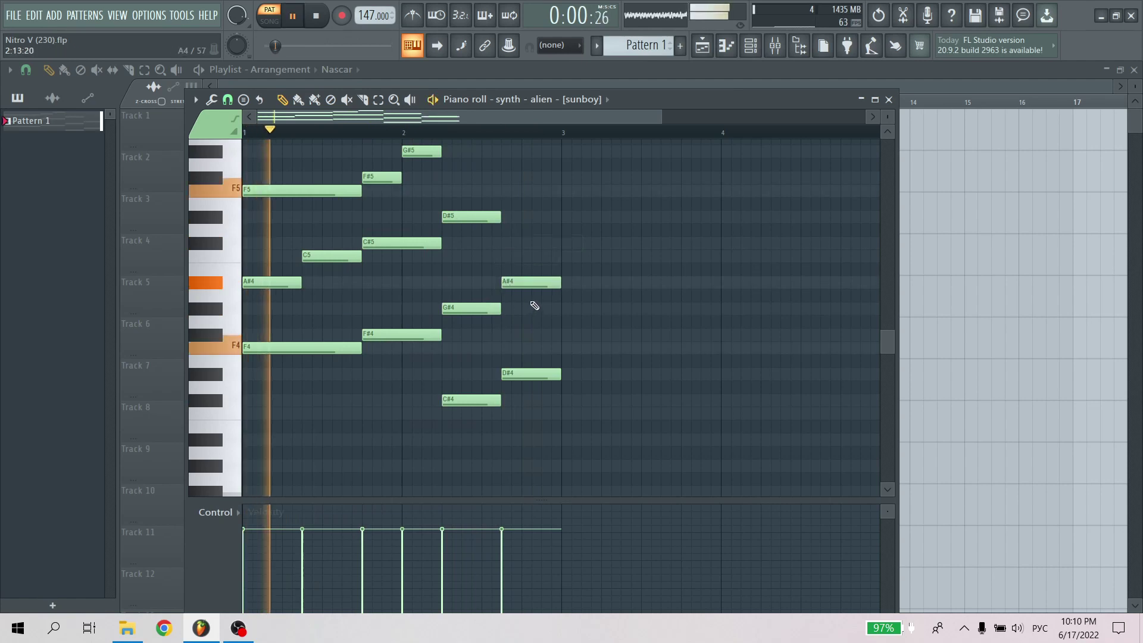
scroll(533, 262, up, 1)
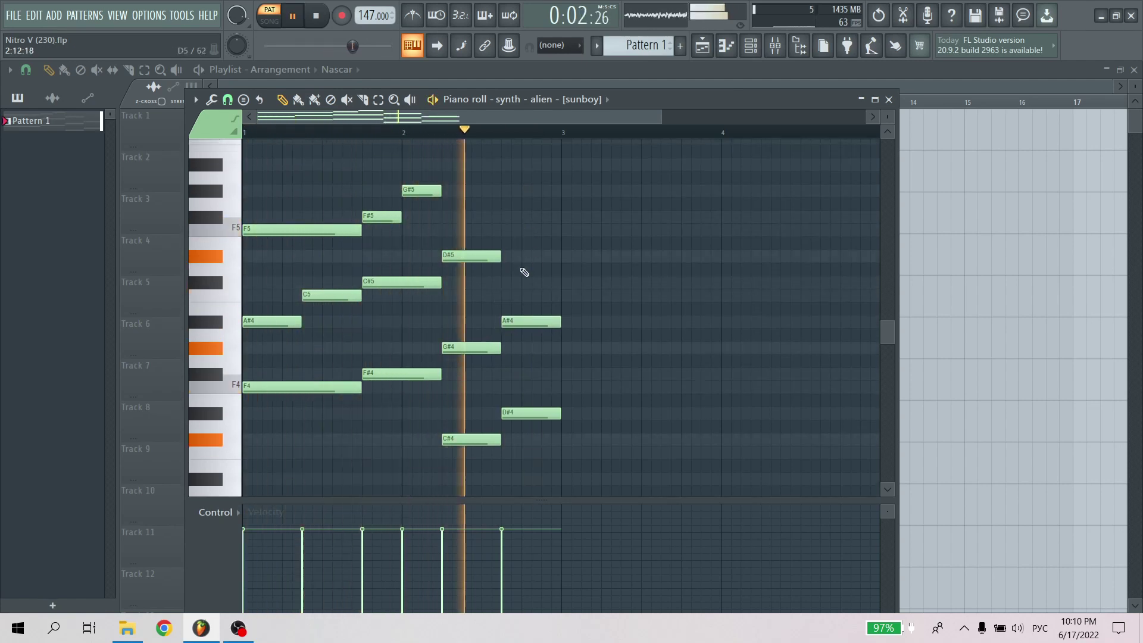
click(535, 255)
key(space)
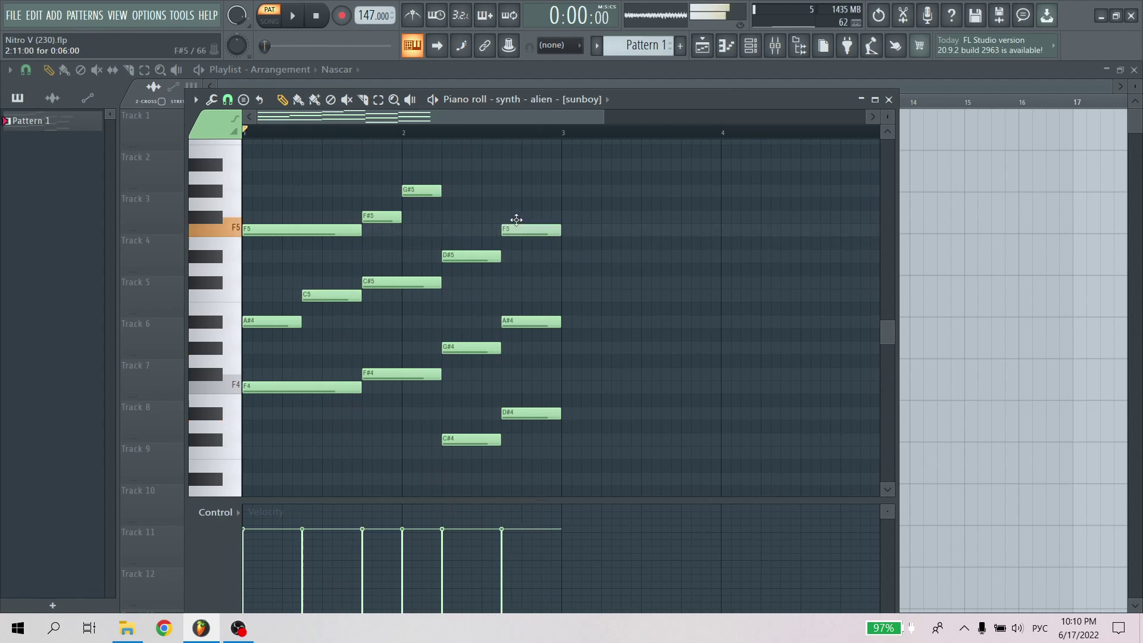
key(space)
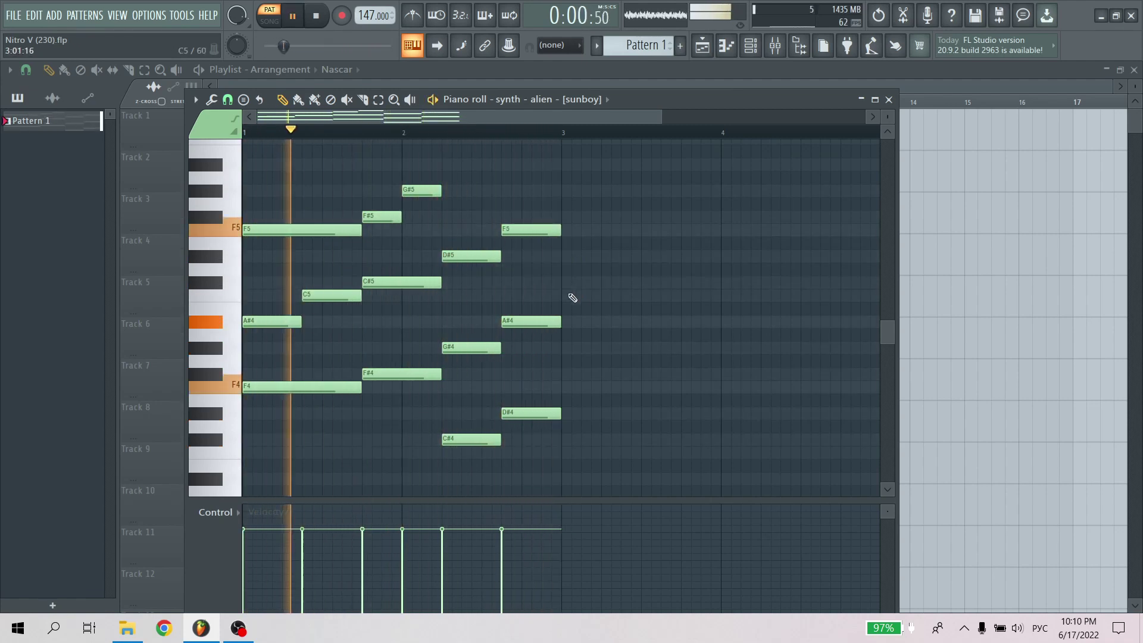
Duplicate the two-bar chord pattern three times to fill eight bars
scroll(558, 136, down, 1)
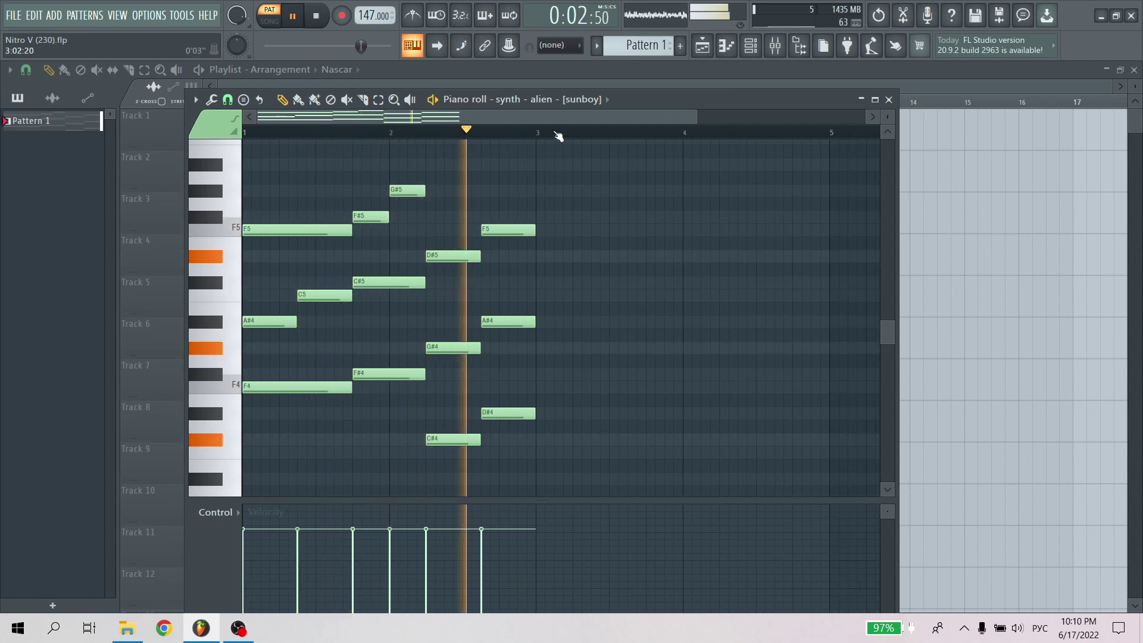
key(ctrl+b)
key(ctrl+b)
key(ctrl+b)
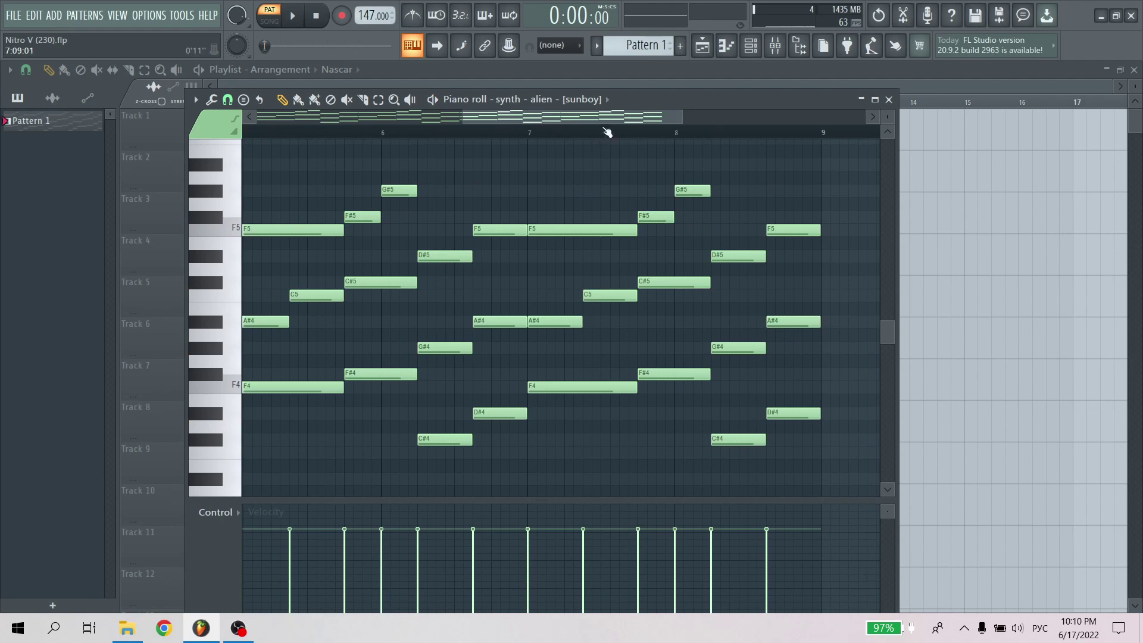
drag(597, 118, 302, 121)
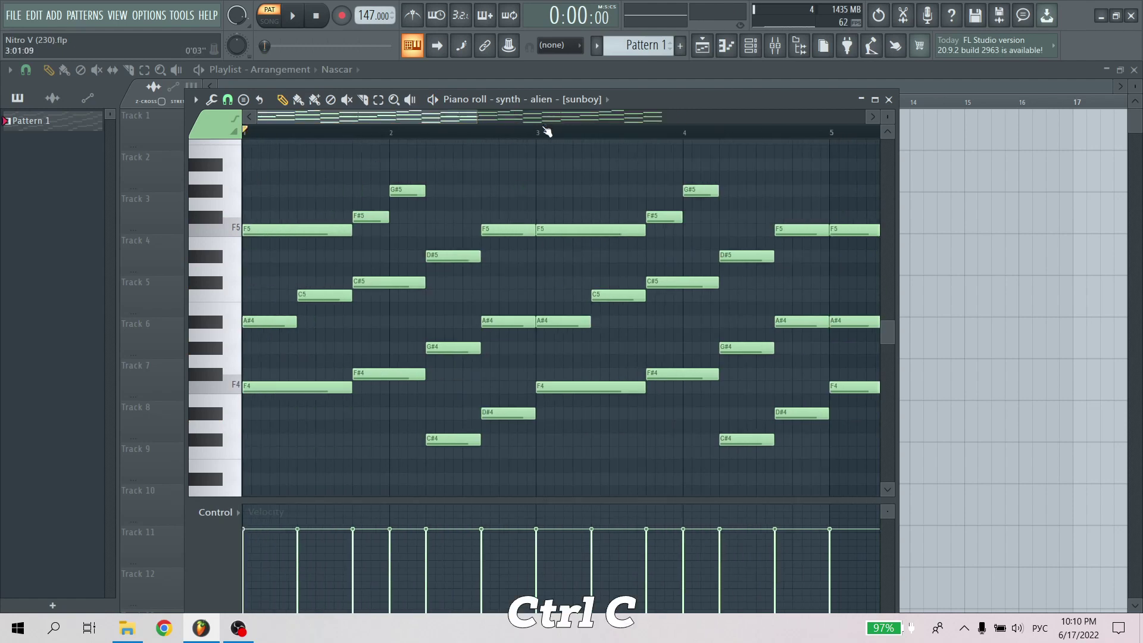
Copy the eight-bar melody into the piano roll of the synth - nitro channel
click(560, 100)
click(580, 203)
key(ctrl+v)
click(554, 282)
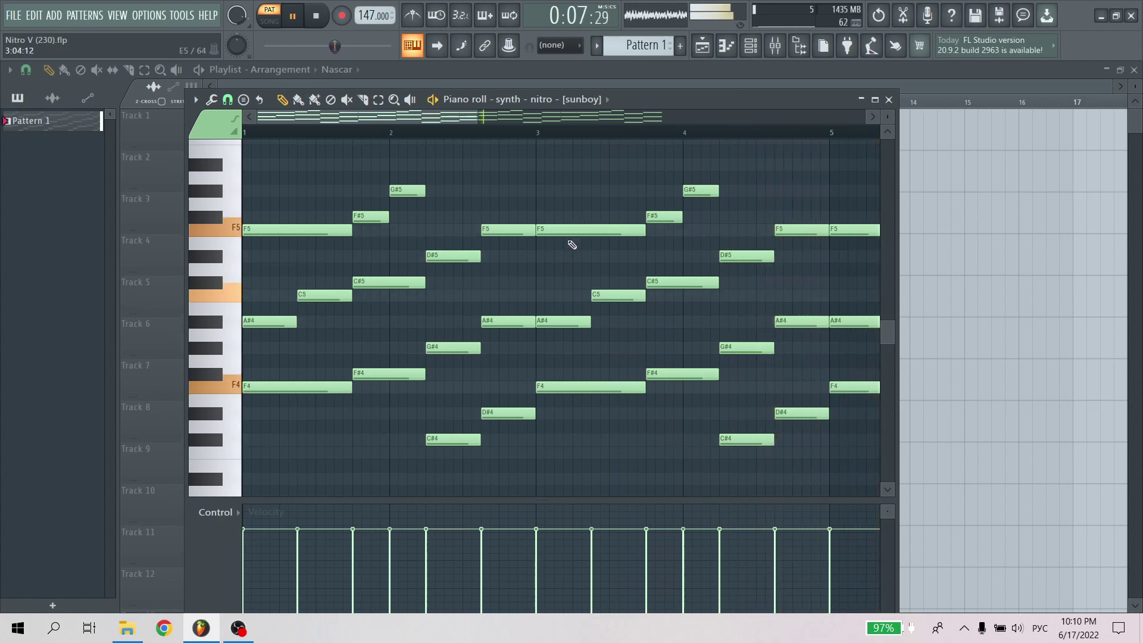
Paste the same melody into the piano roll of the synth - FATAL channel and play the layered pattern
scroll(572, 149, down, 2)
scroll(573, 139, down, 3)
scroll(564, 145, up, 3)
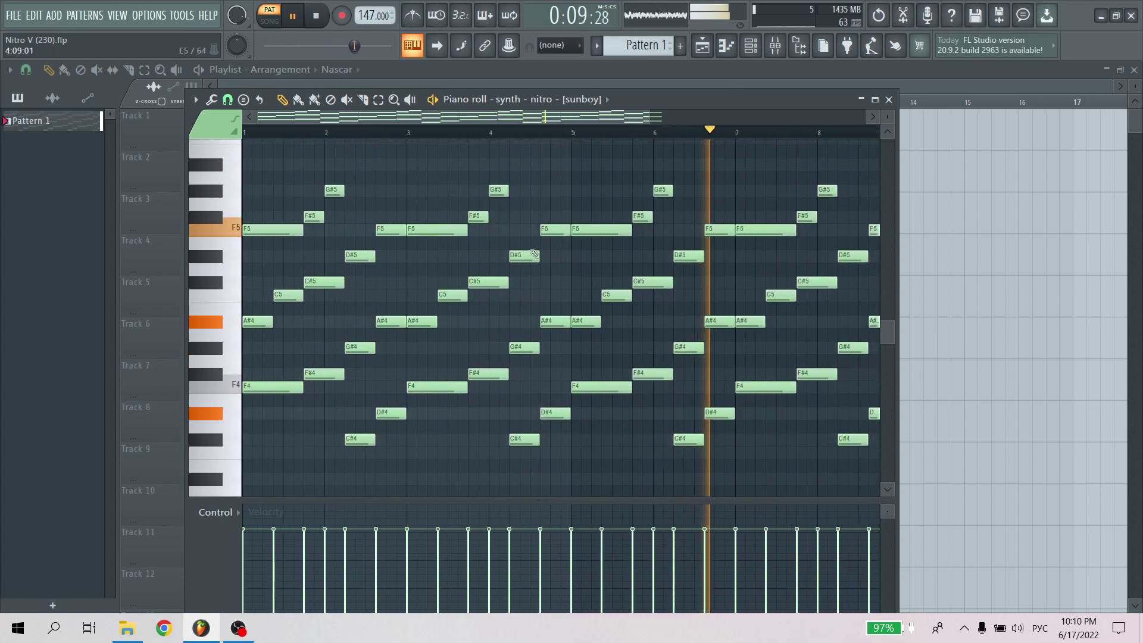
drag(534, 120, 525, 156)
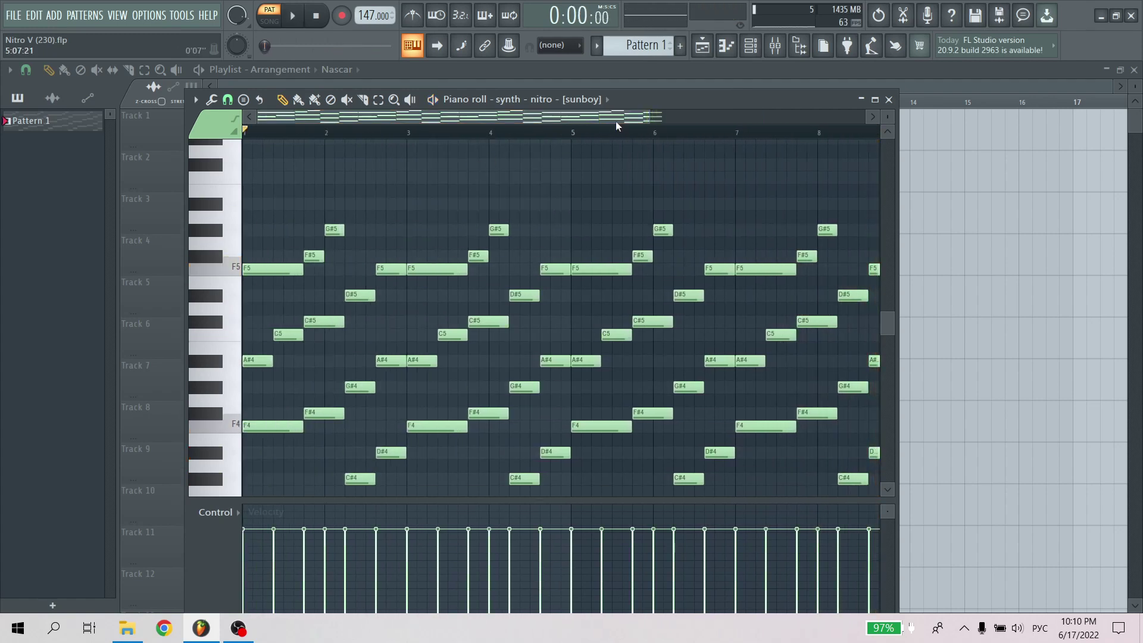
drag(648, 122, 463, 135)
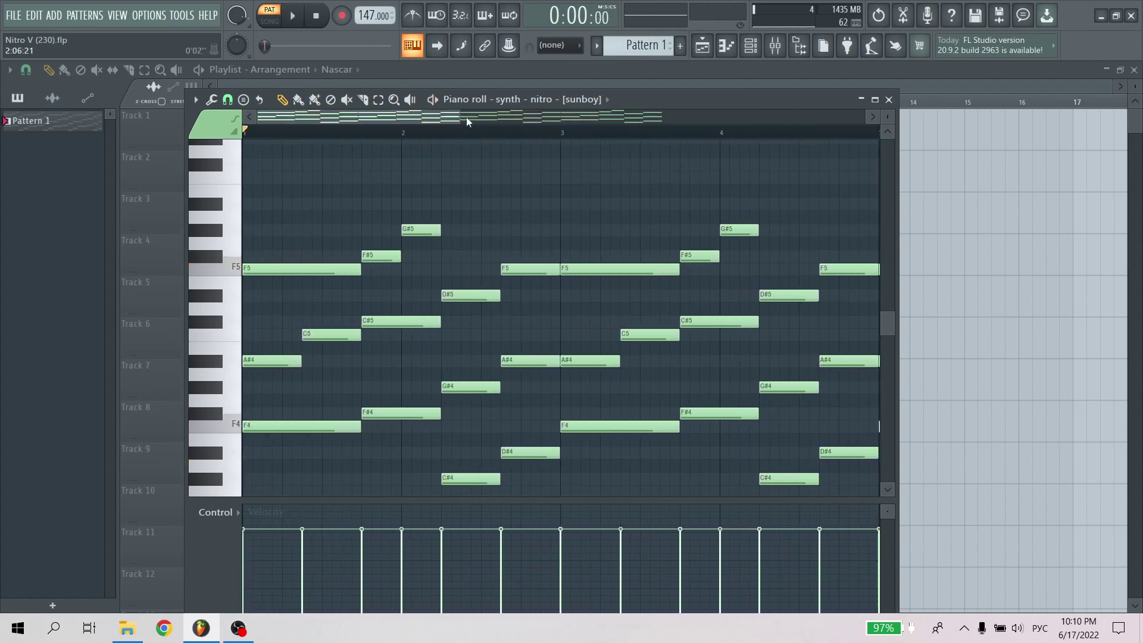
click(550, 101)
click(563, 217)
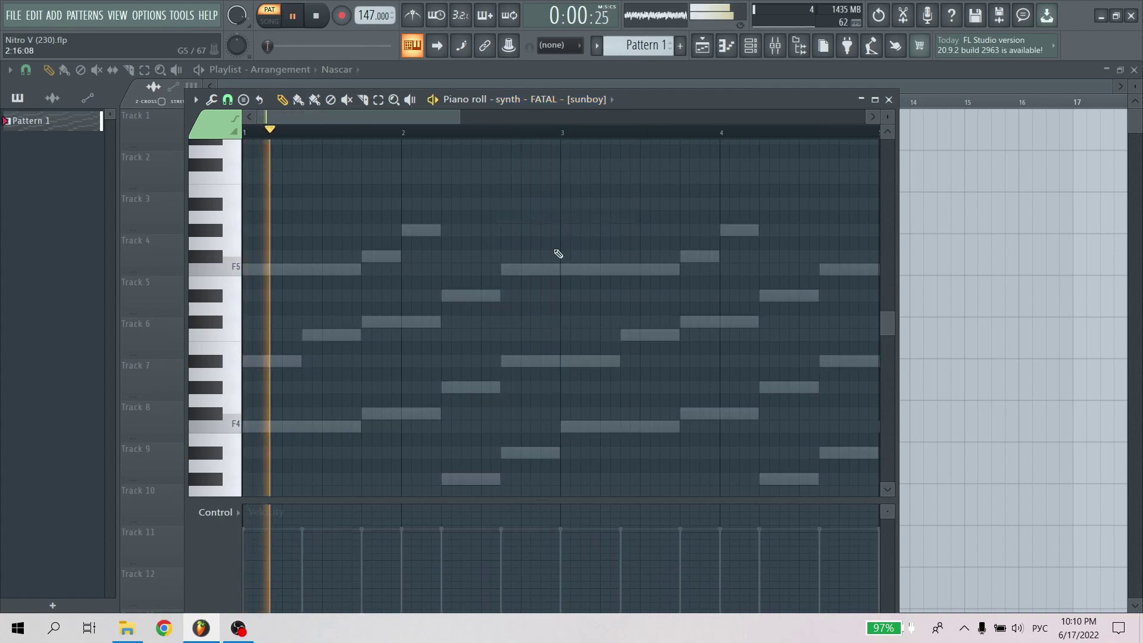
key(ctrl+v)
key(ctrl+d)
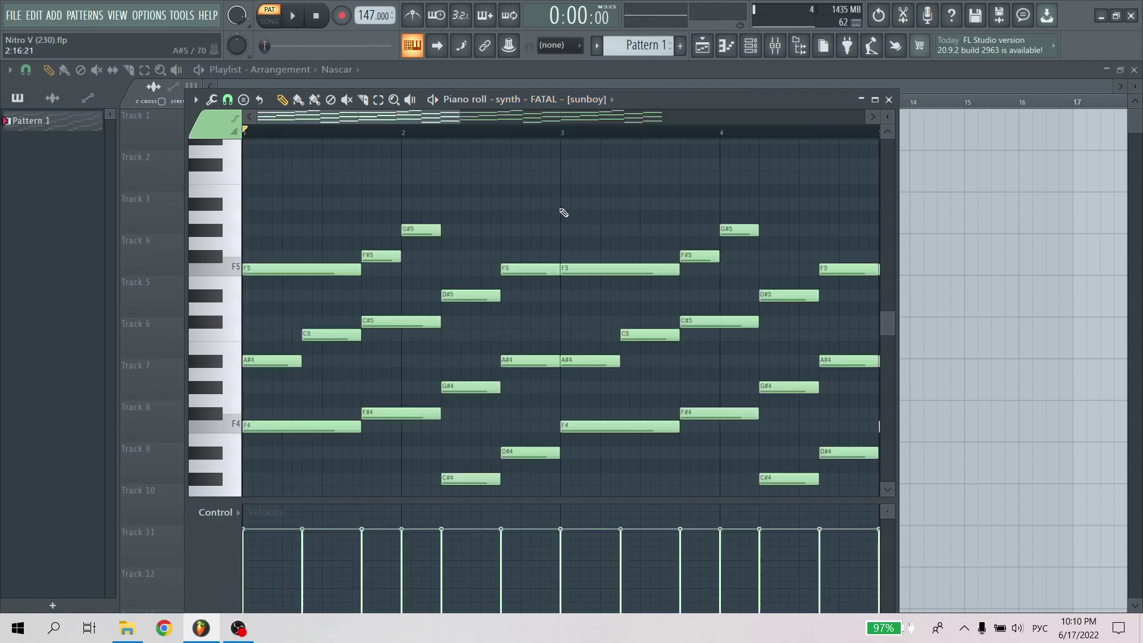
key(space)
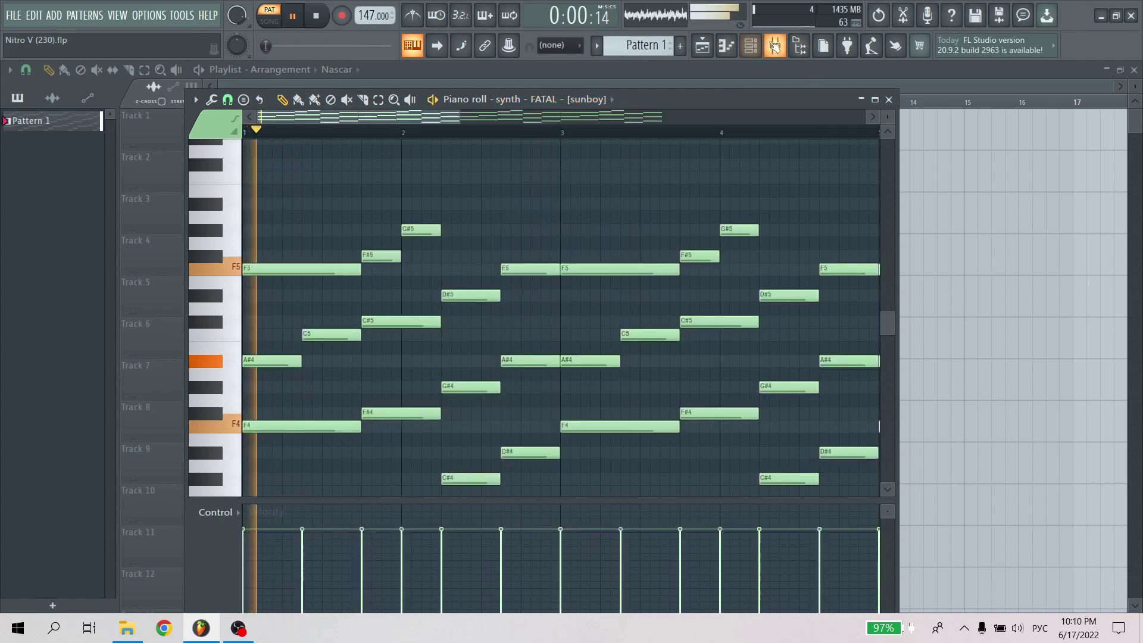
Compare the synth layers in the mixer during playback, leaving Insert 2 enabled and muting Insert 3
click(775, 45)
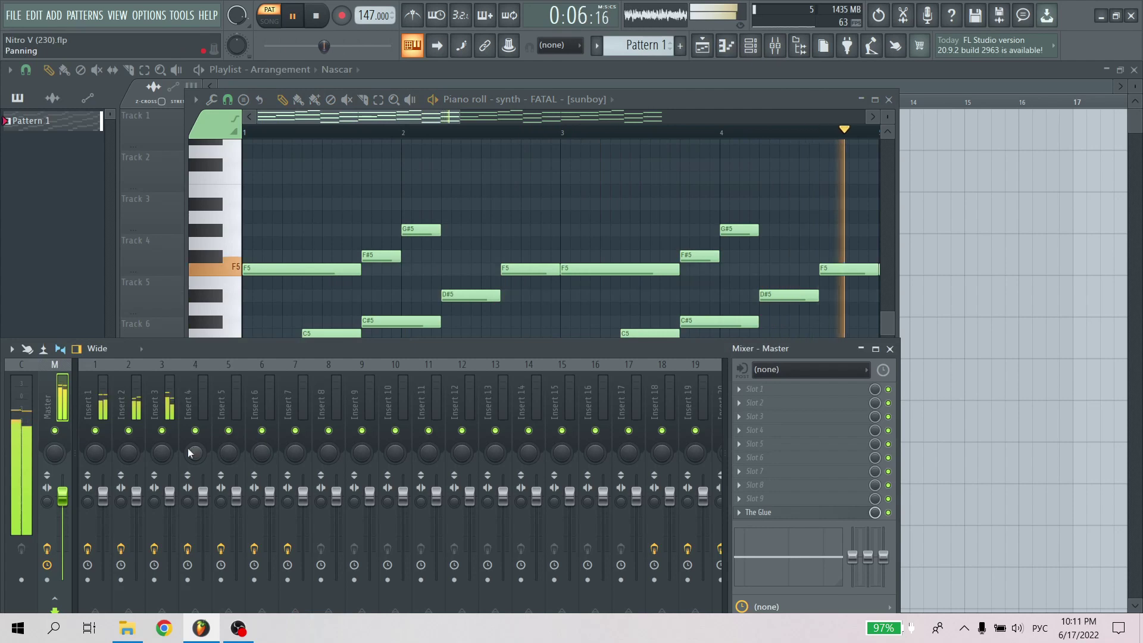
right_click(467, 227)
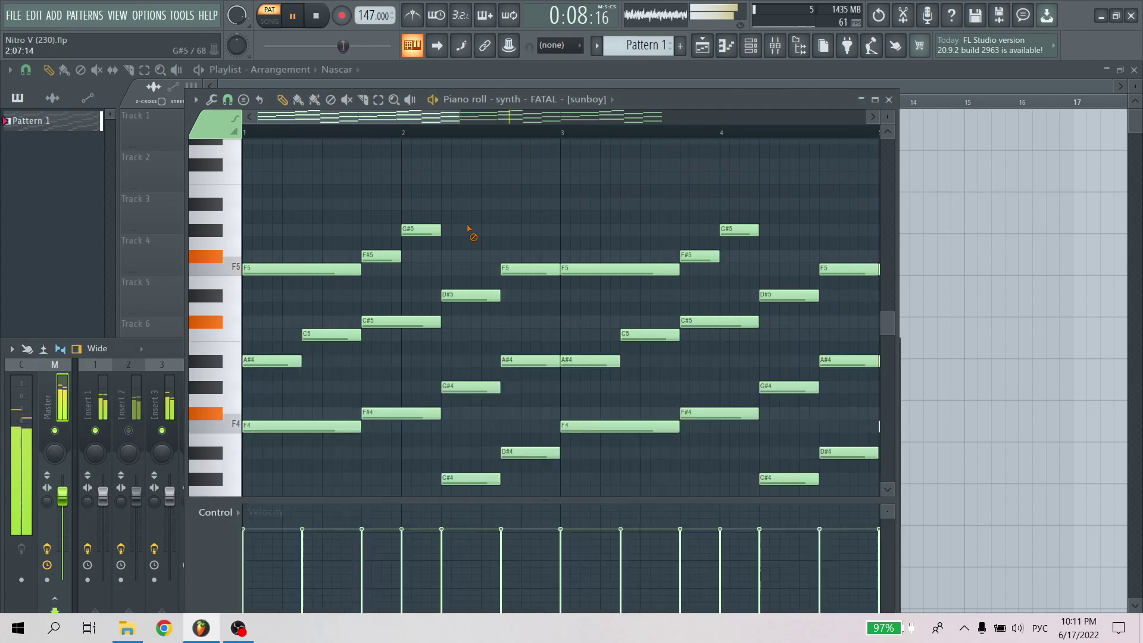
scroll(526, 145, down, 4)
scroll(527, 272, up, 1)
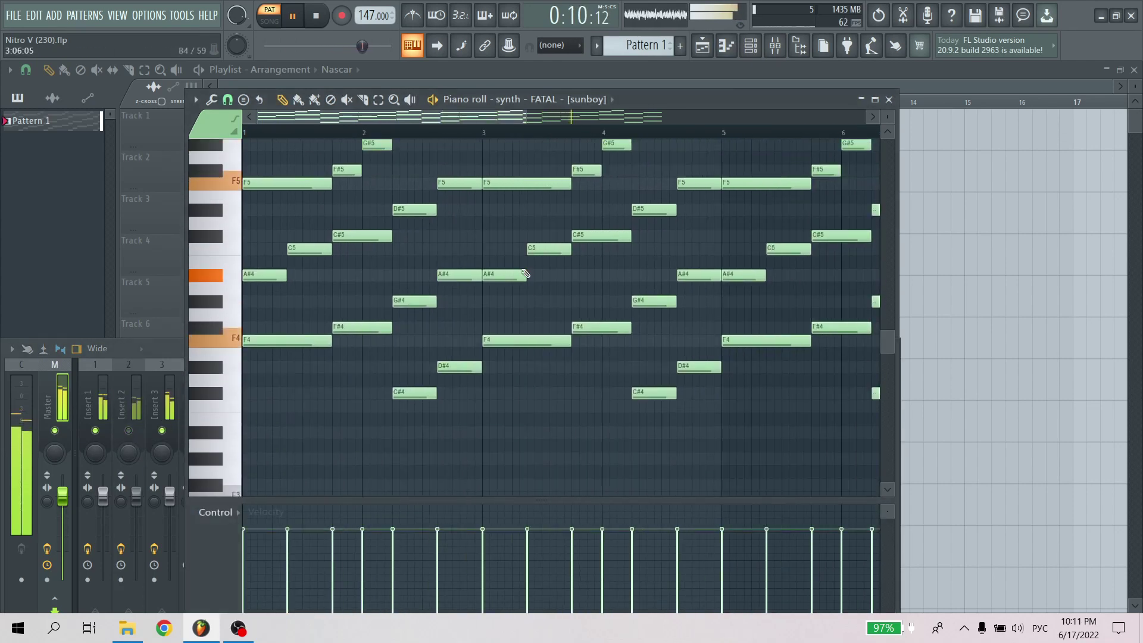
scroll(540, 173, up, 1)
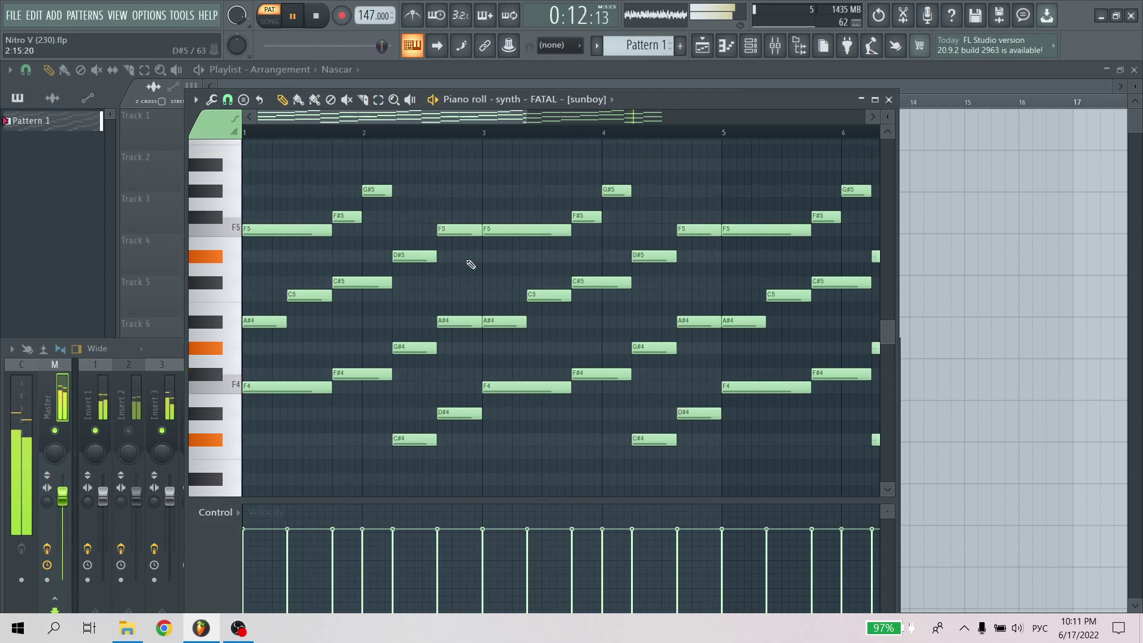
click(128, 431)
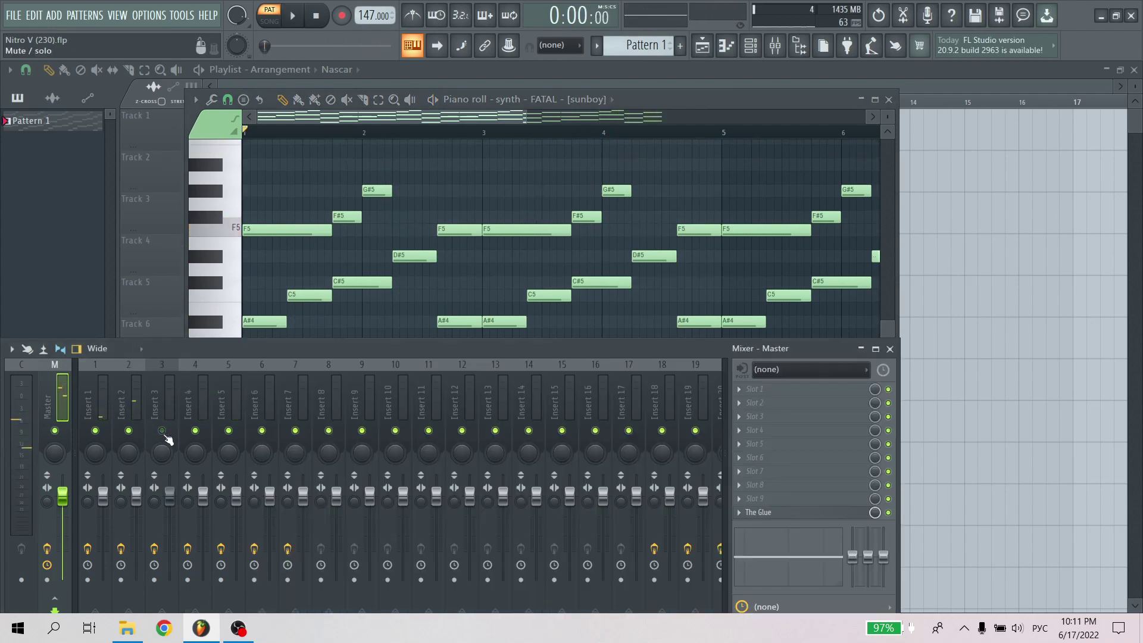
Switch the piano roll to the bass - raf channel and draw 12-step F5 and F#5 notes at 1:01 and 1:13
click(599, 100)
click(577, 231)
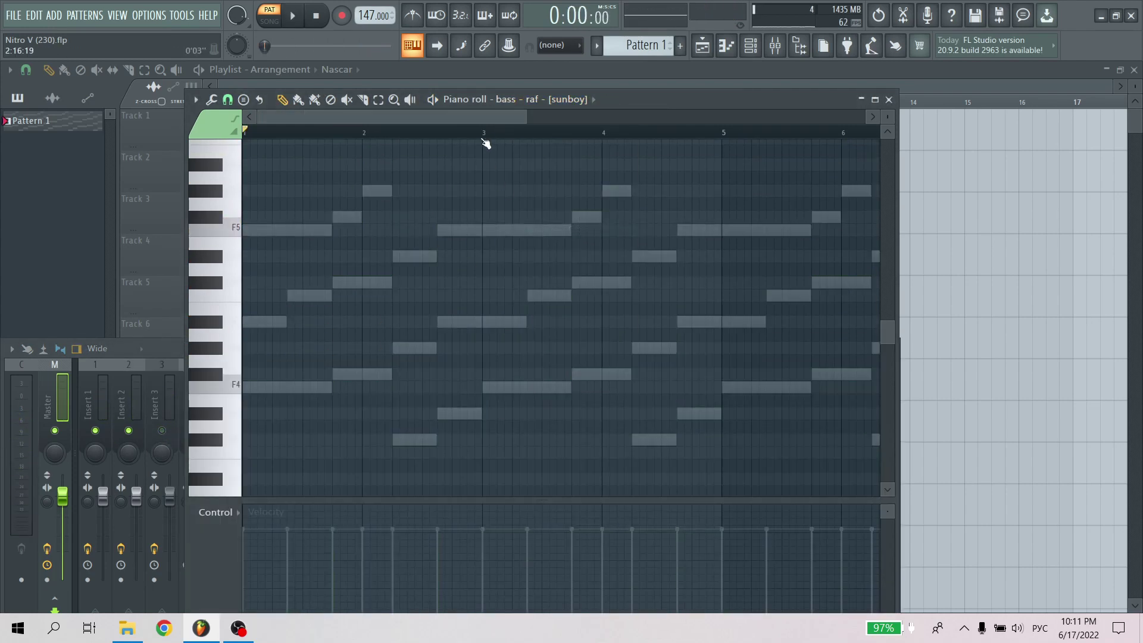
click(262, 399)
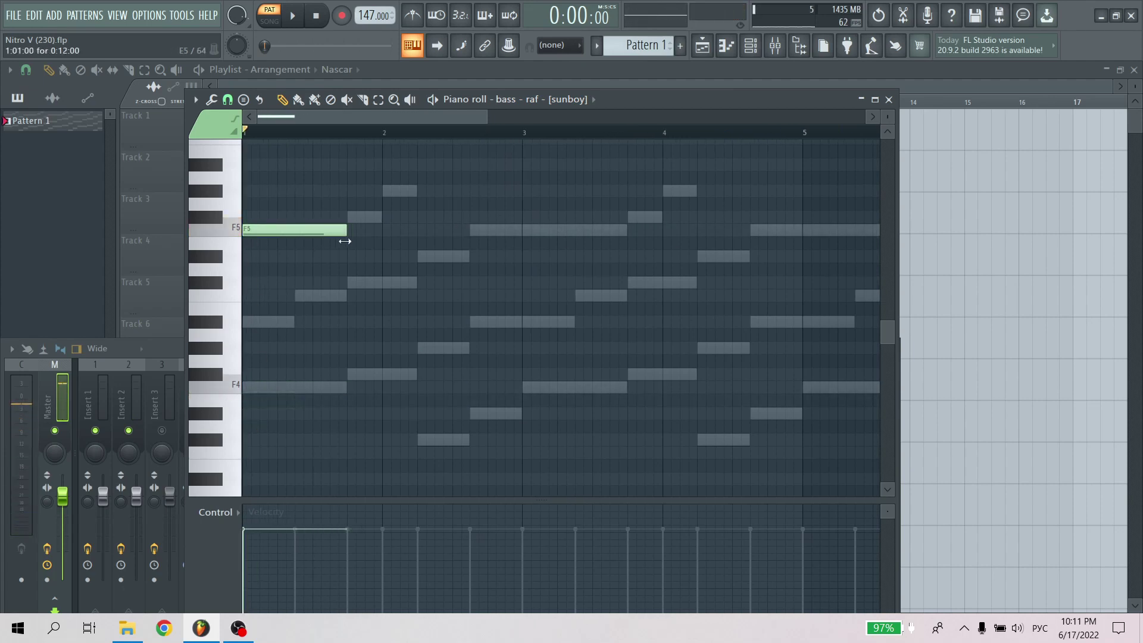
key(space)
click(350, 217)
key(space)
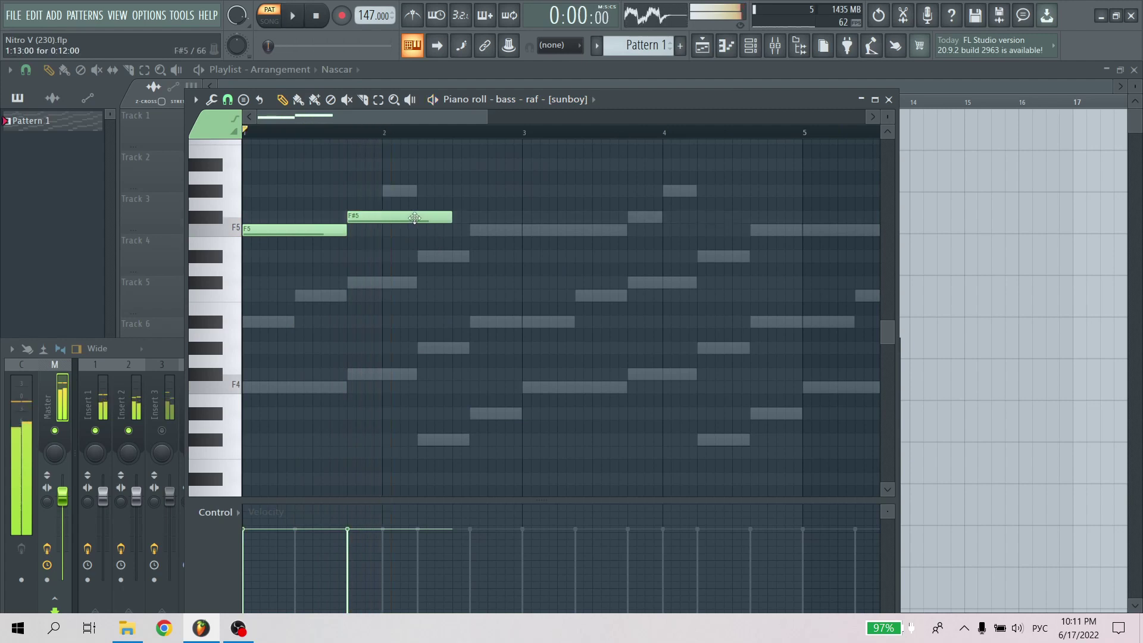
Shorten the bass F#5 note to eight steps and add six-step C#5 and D#5 notes at 2:05 and 2:11
key(space)
click(421, 257)
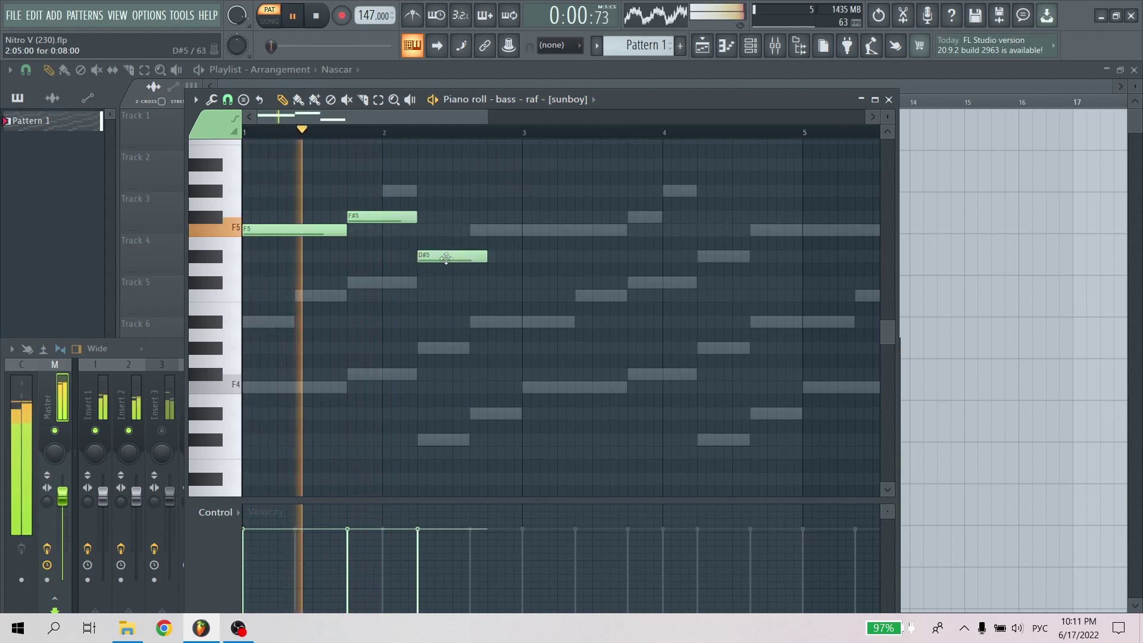
drag(484, 258, 468, 266)
key(space)
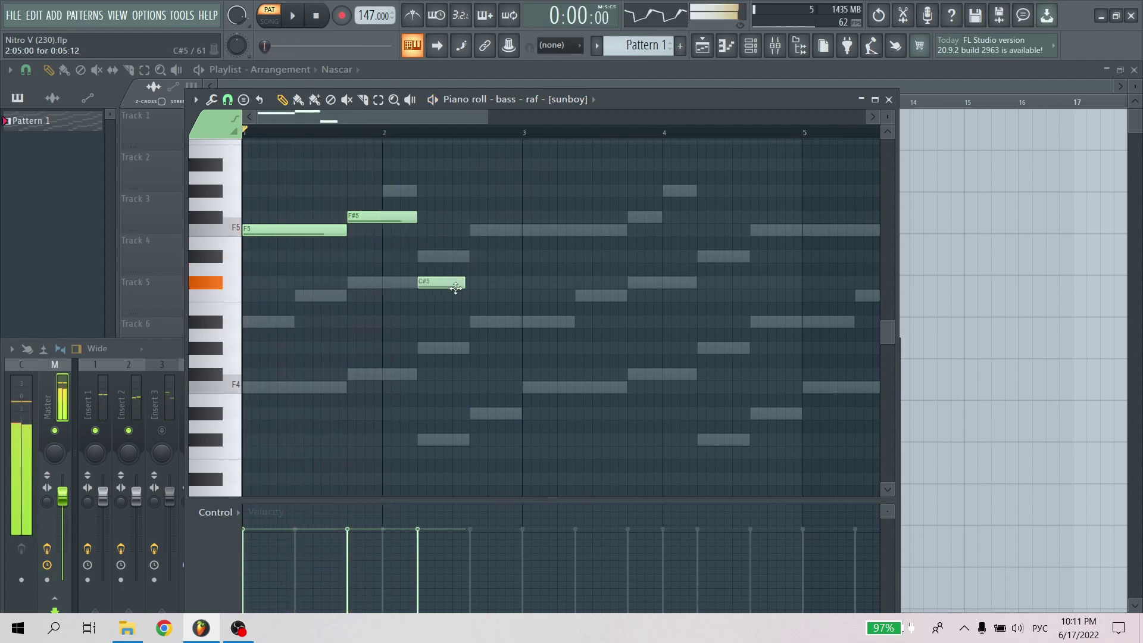
key(space)
click(476, 257)
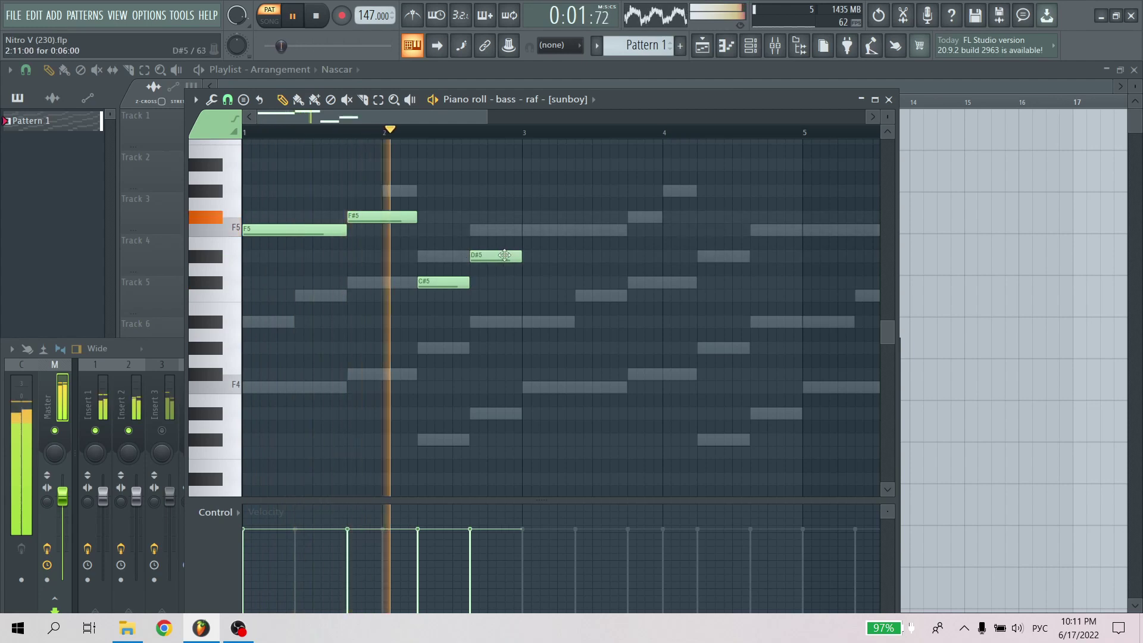
key(space)
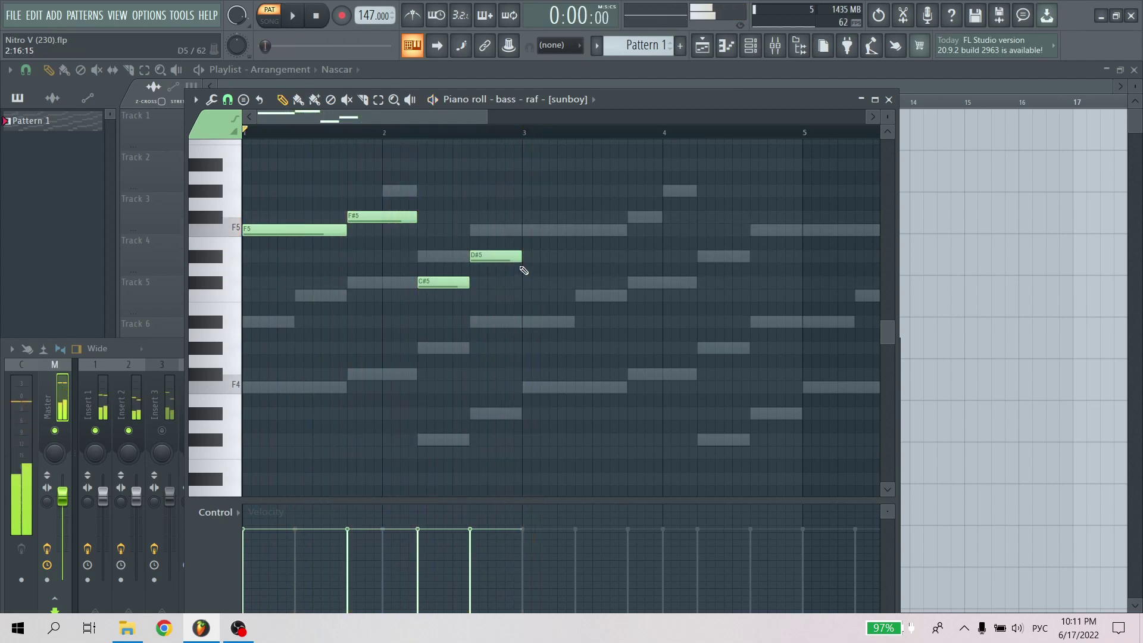
Duplicate the two-bar bass line three times to fill eight bars
ctrl+click(544, 220)
key(ctrl+b)
ctrl+click(564, 160)
drag(560, 117, 331, 143)
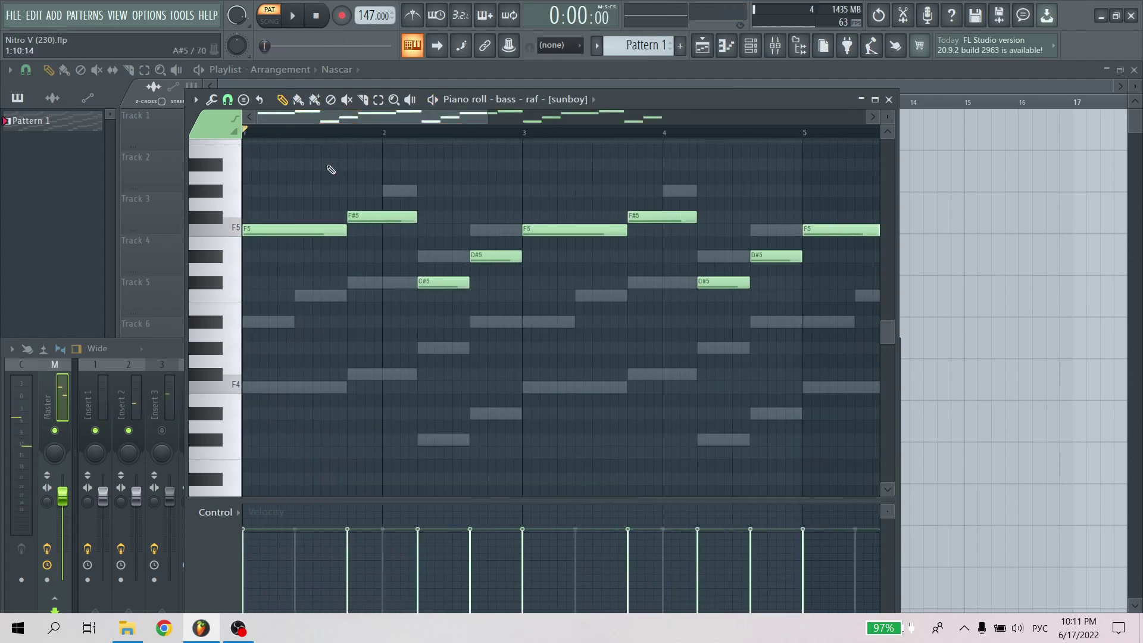
Switch to the lead - plug walk channel and fill bars 1–2 with repeating two-step F5, F#5, G#5, A#5 notes, omitting bar 2's first G#5
click(564, 101)
click(534, 243)
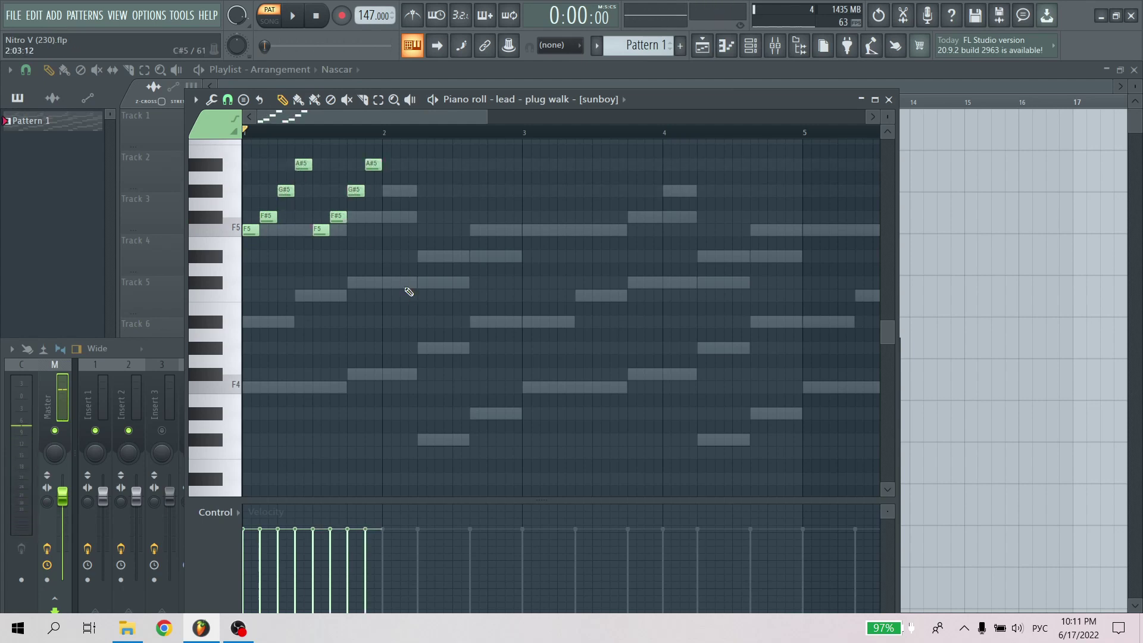
right_click(436, 189)
key(space)
scroll(638, 383, up, 2)
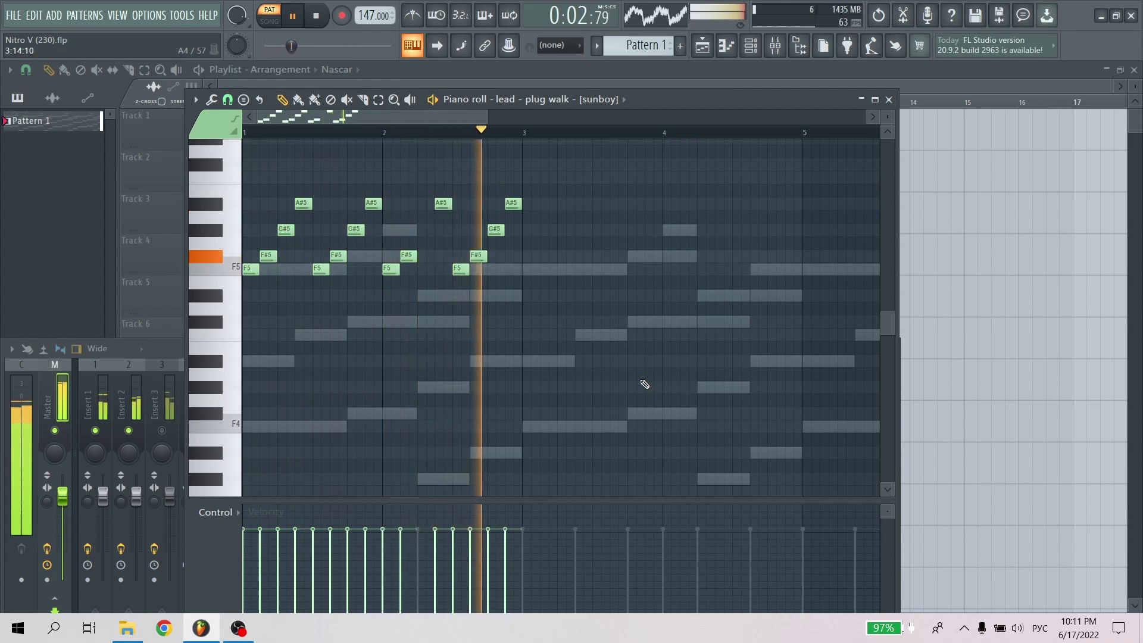
Duplicate the two-bar lead - plug walk phrase to fill eight bars and review it during playback
key(ctrl+b)
scroll(642, 135, down, 2)
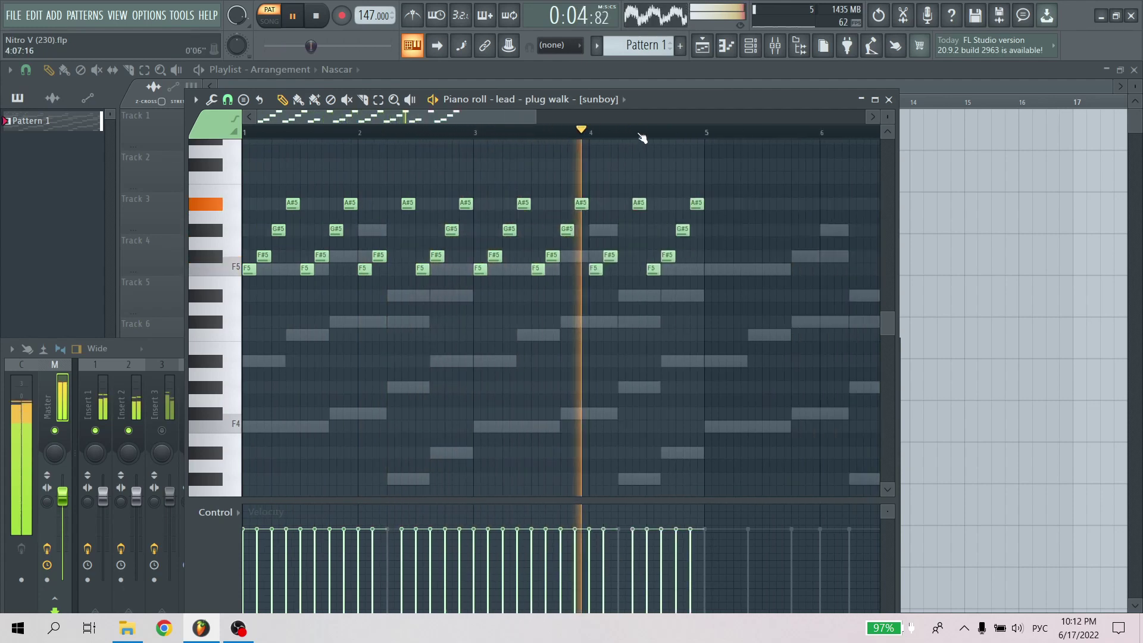
key(ctrl+b)
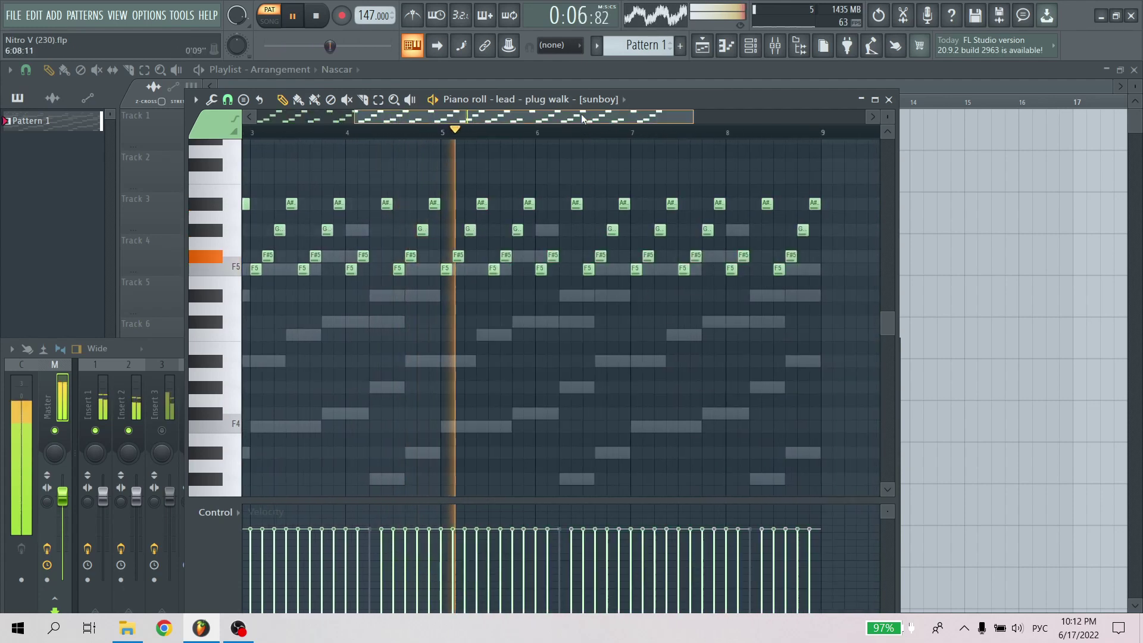
drag(584, 121, 583, 121)
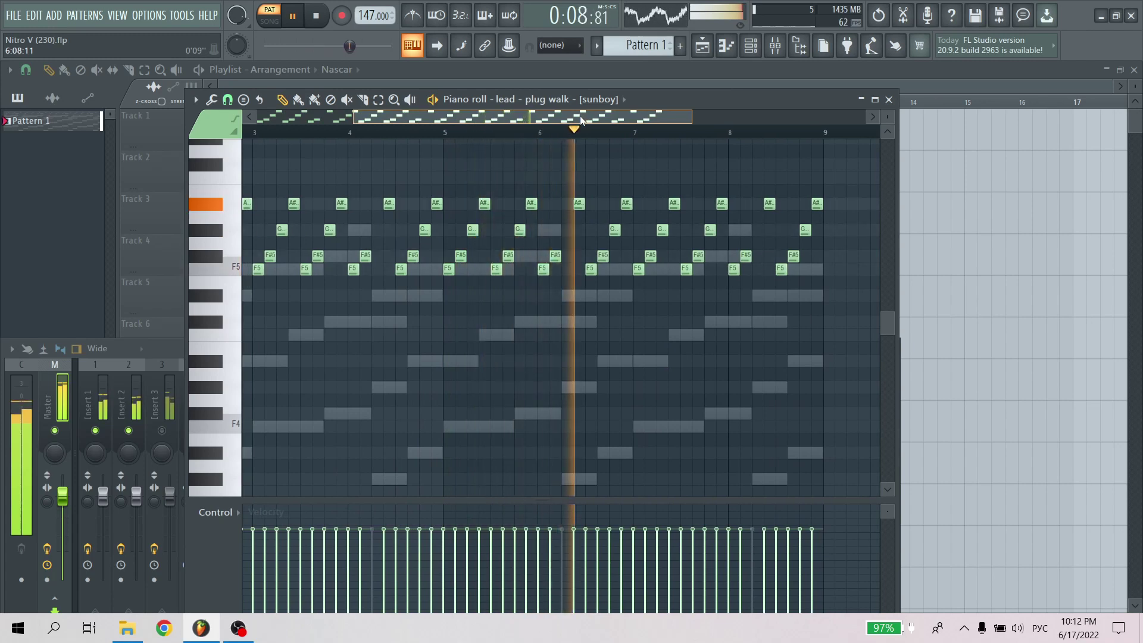
drag(581, 121, 485, 124)
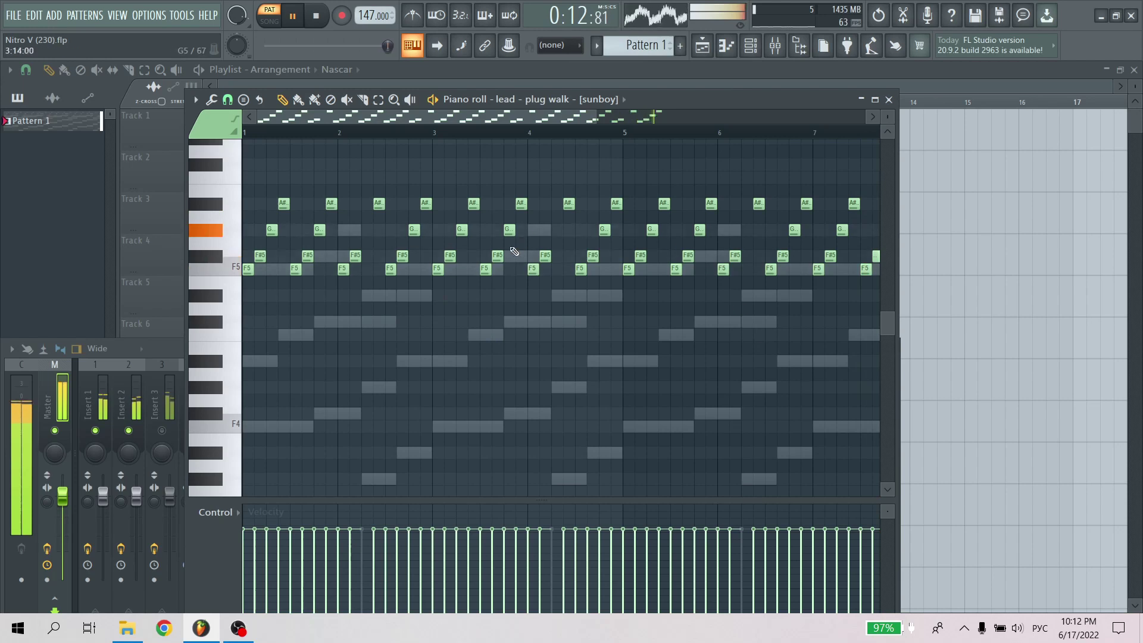
Switch the piano roll to the lead - rat channel and draw 12-step F5 and F#5 notes in sequence, then audition them
click(575, 99)
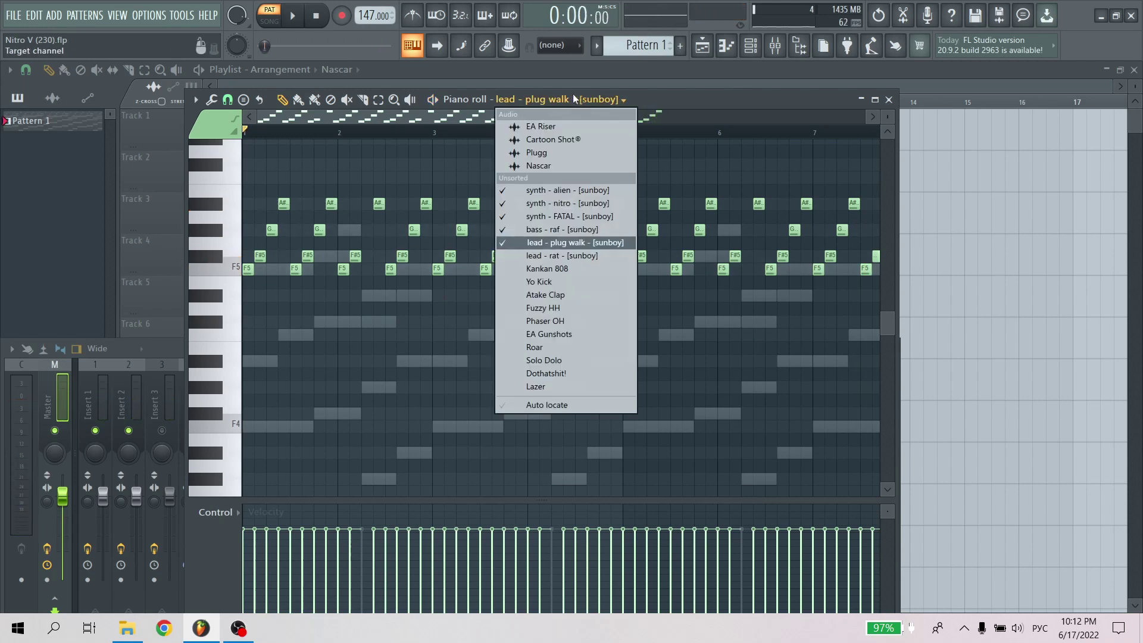
click(531, 255)
click(168, 364)
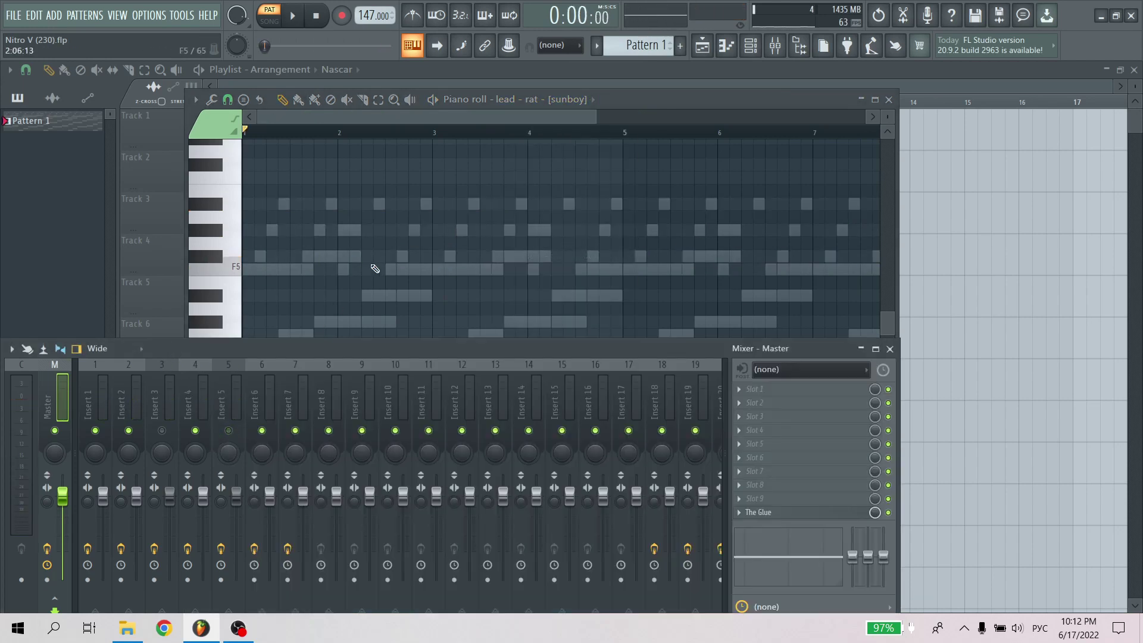
click(268, 269)
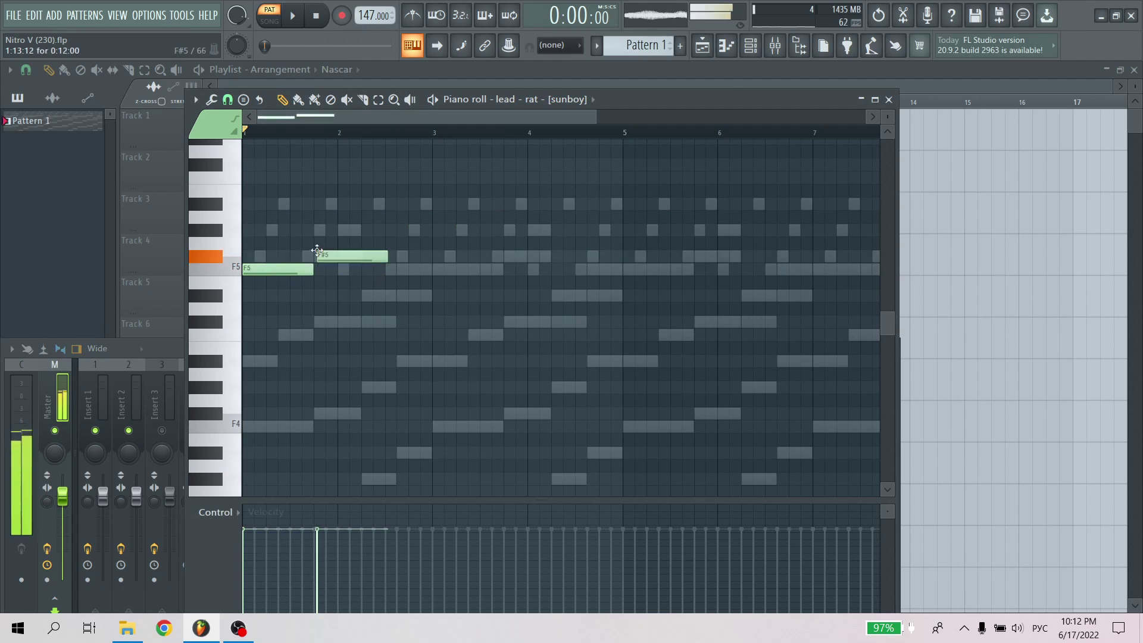
key(space)
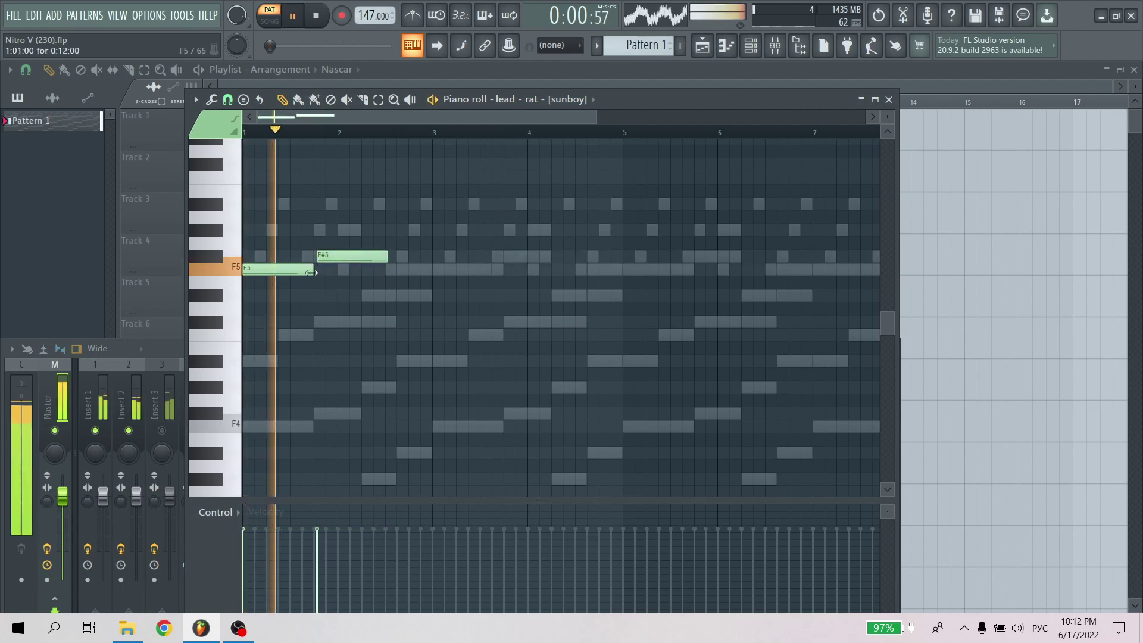
Rework the lead - rat notes into six-step F5 and G#5 notes at 1:01 and 1:07, followed by an eight-step C6 at 1:13
drag(598, 118, 460, 174)
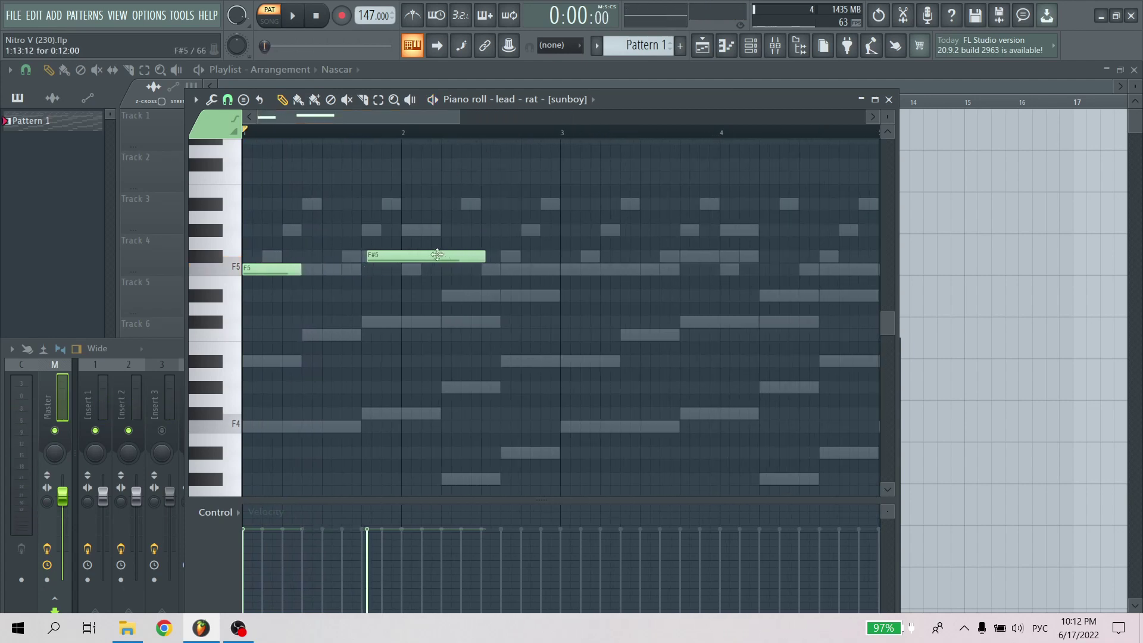
drag(420, 257, 350, 229)
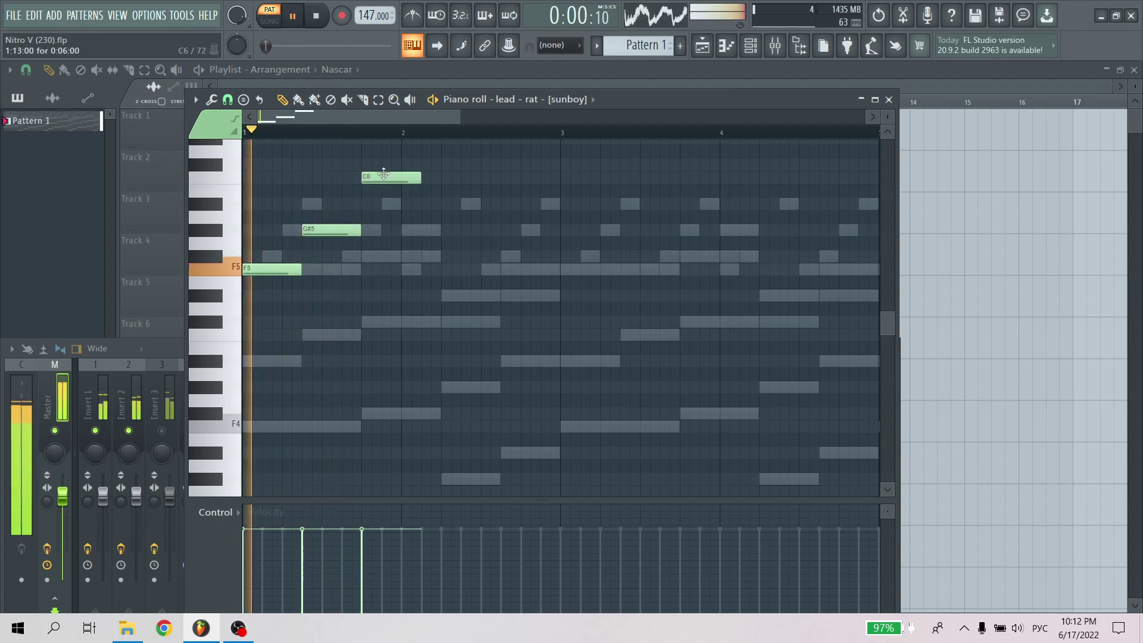
drag(420, 177, 441, 177)
key(space)
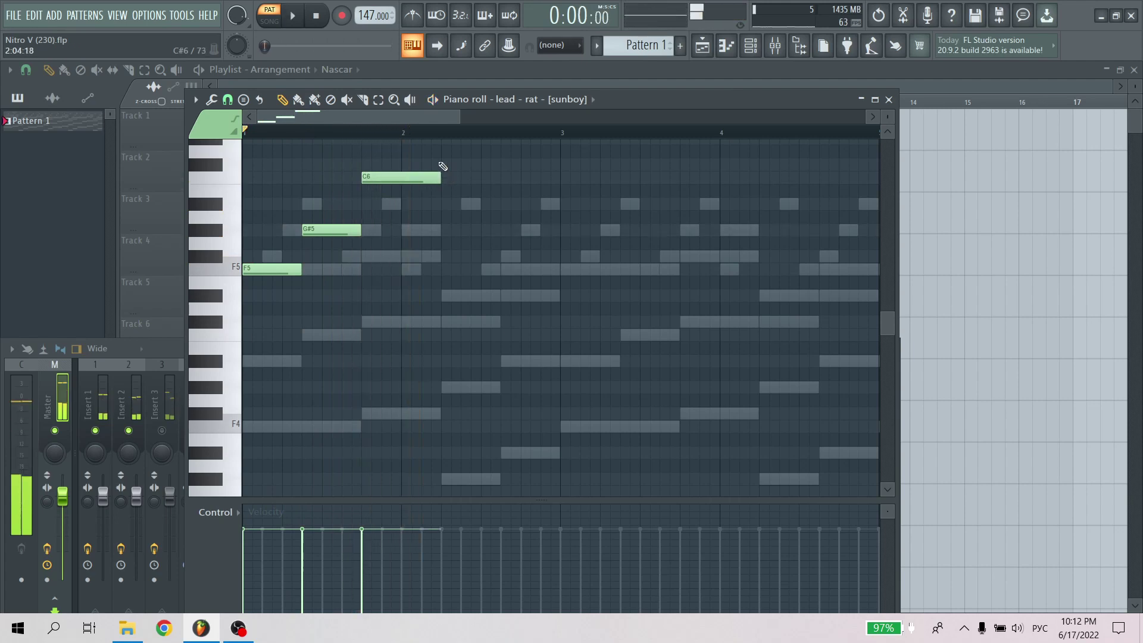
Add six-step C#6 and G#5 notes at 2:05 and 2:11 to the lead - rat melody and audition it
key(space)
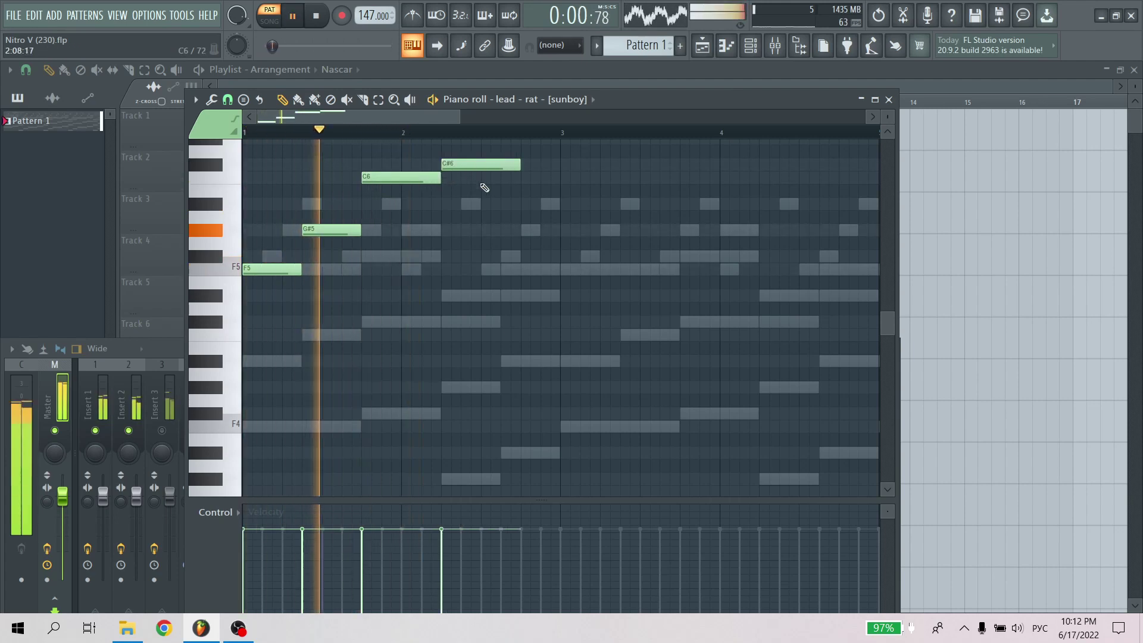
drag(520, 167, 501, 176)
key(space)
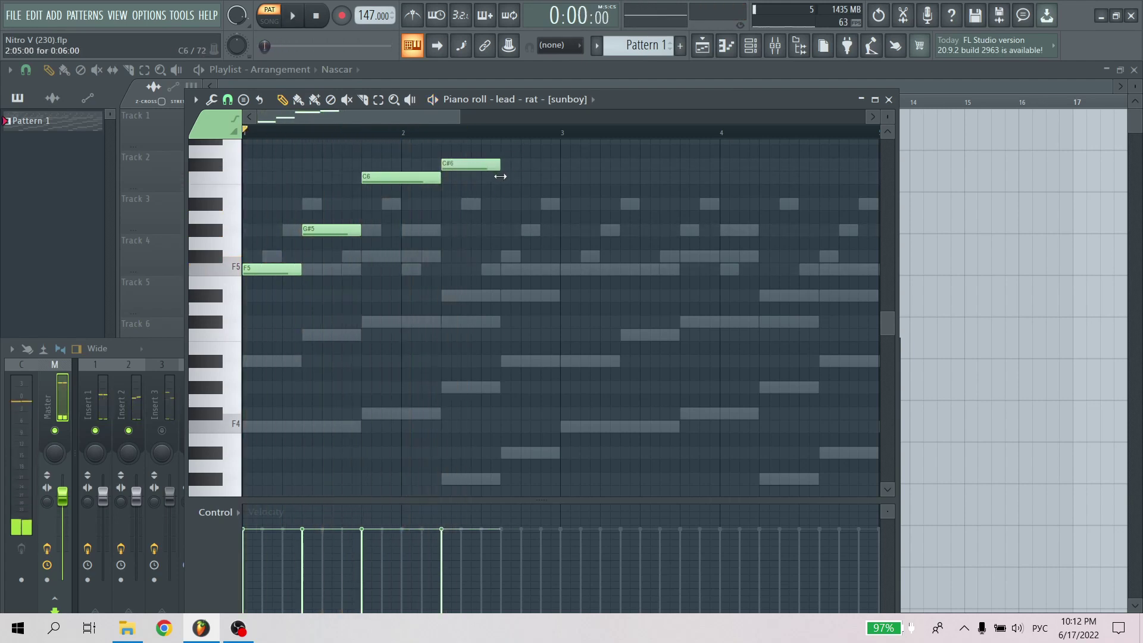
key(space)
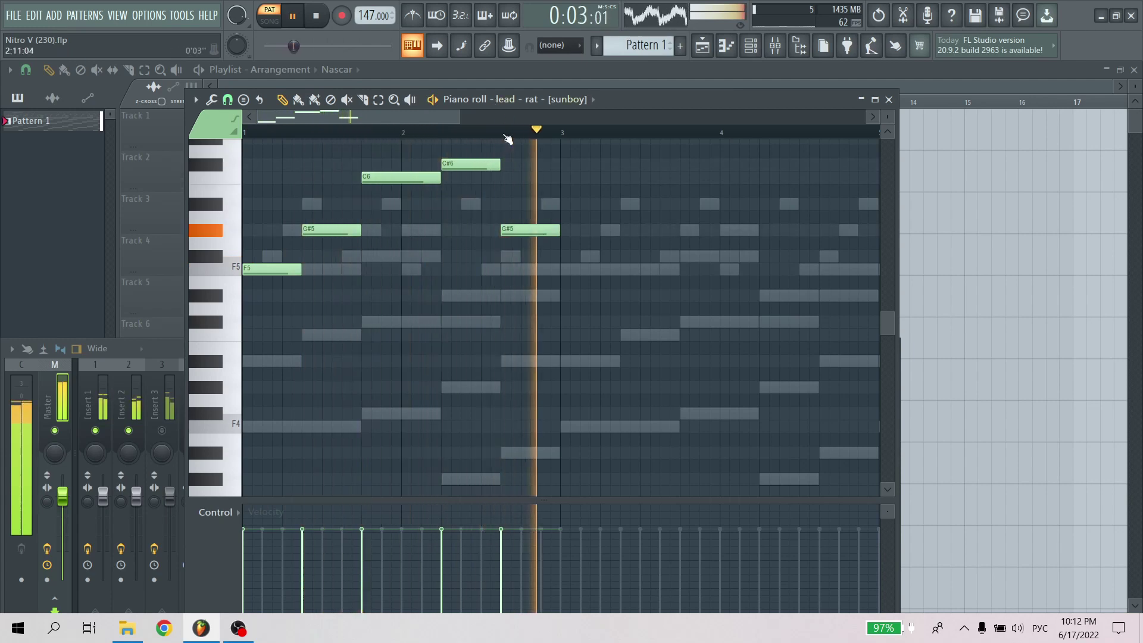
key(space)
Duplicate the lead - rat phrase into bars 3–4 and slice the bar 4 part of its C6 note into four one-step pieces
scroll(507, 135, down, 1)
scroll(721, 138, up, 2)
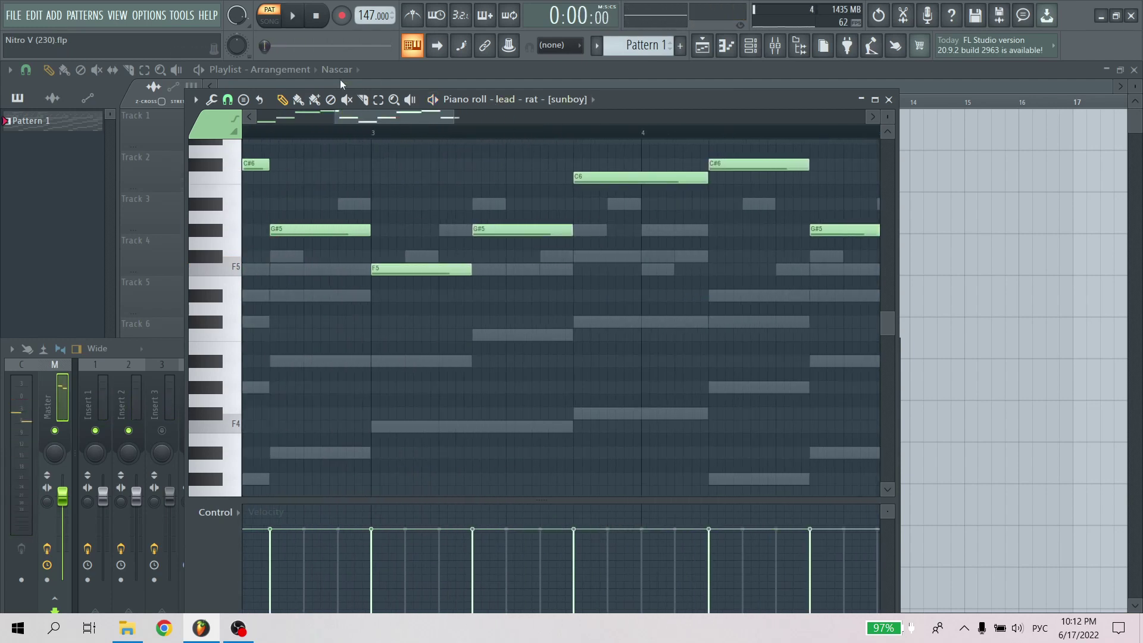
scroll(643, 173, down, 1)
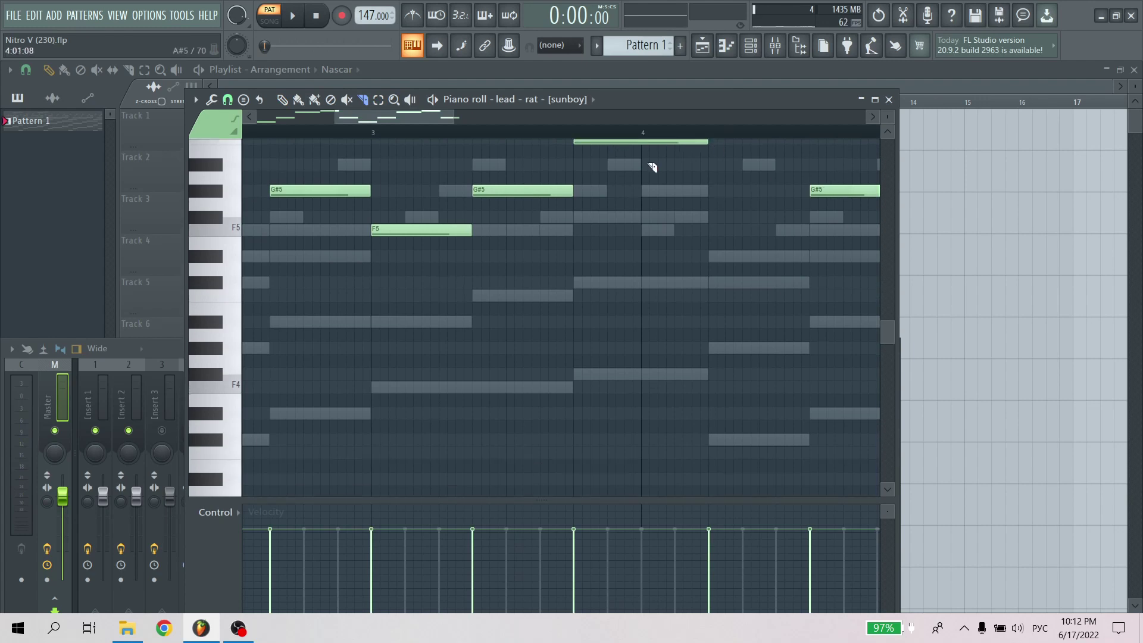
scroll(649, 177, up, 1)
scroll(638, 133, down, 1)
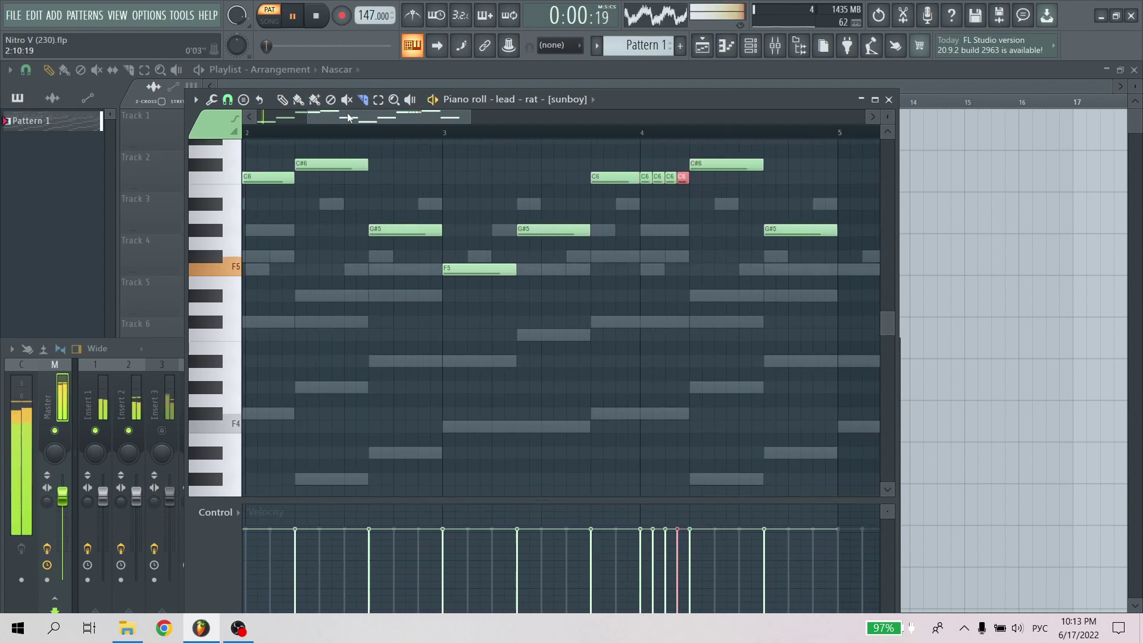
Delete the second and fourth one-step C6 slices in bar 4
right_click(659, 179)
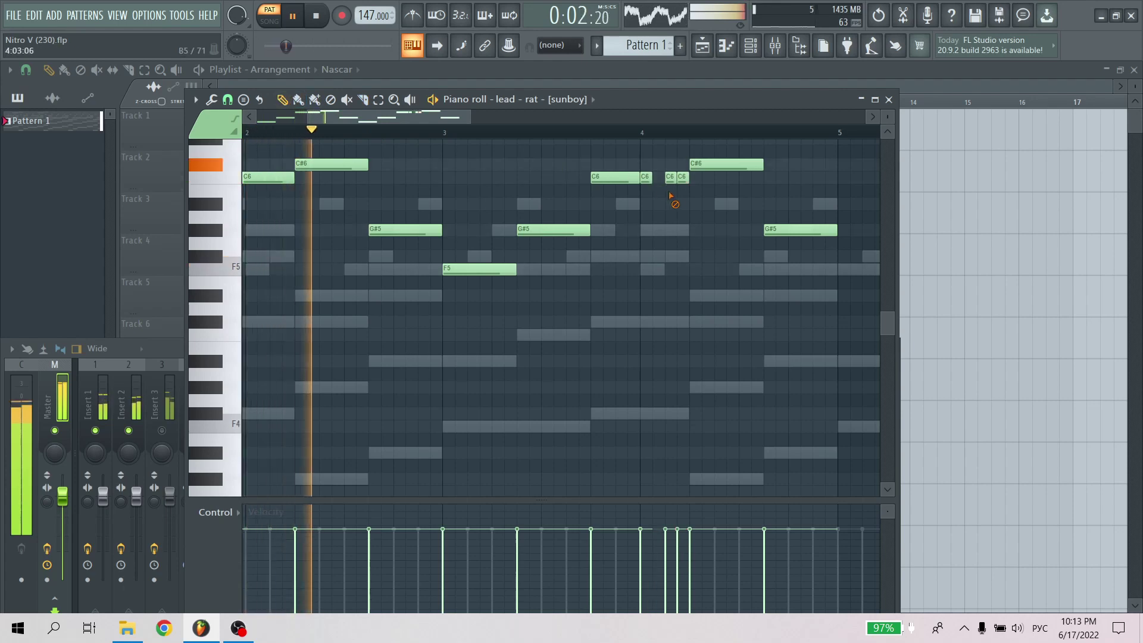
right_click(683, 179)
scroll(654, 140, down, 2)
scroll(653, 143, up, 2)
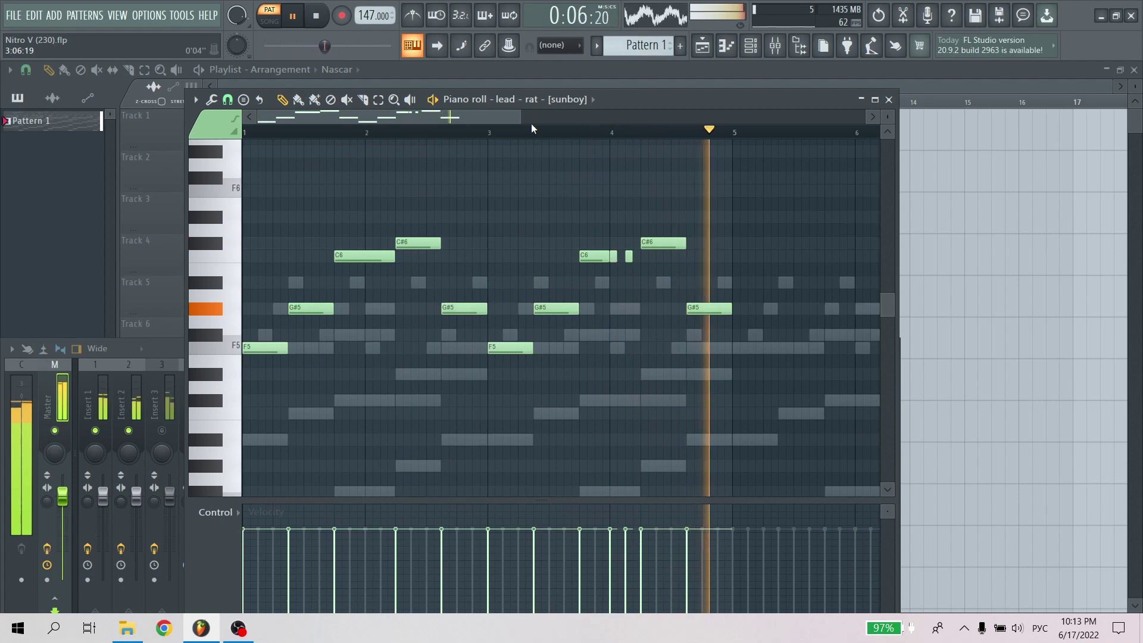
Duplicate the four-bar lead - rat melody once to fill eight bars and play the pattern through
key(space)
key(ctrl+b)
key(ctrl+d)
key(space)
scroll(592, 134, down, 2)
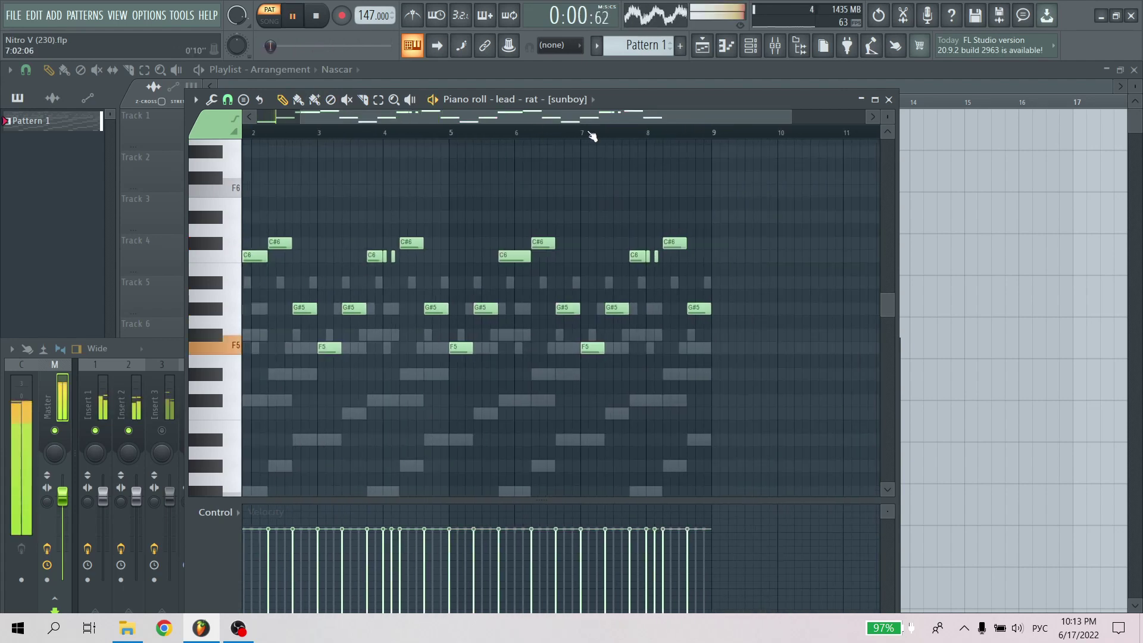
drag(560, 117, 347, 146)
drag(750, 117, 664, 172)
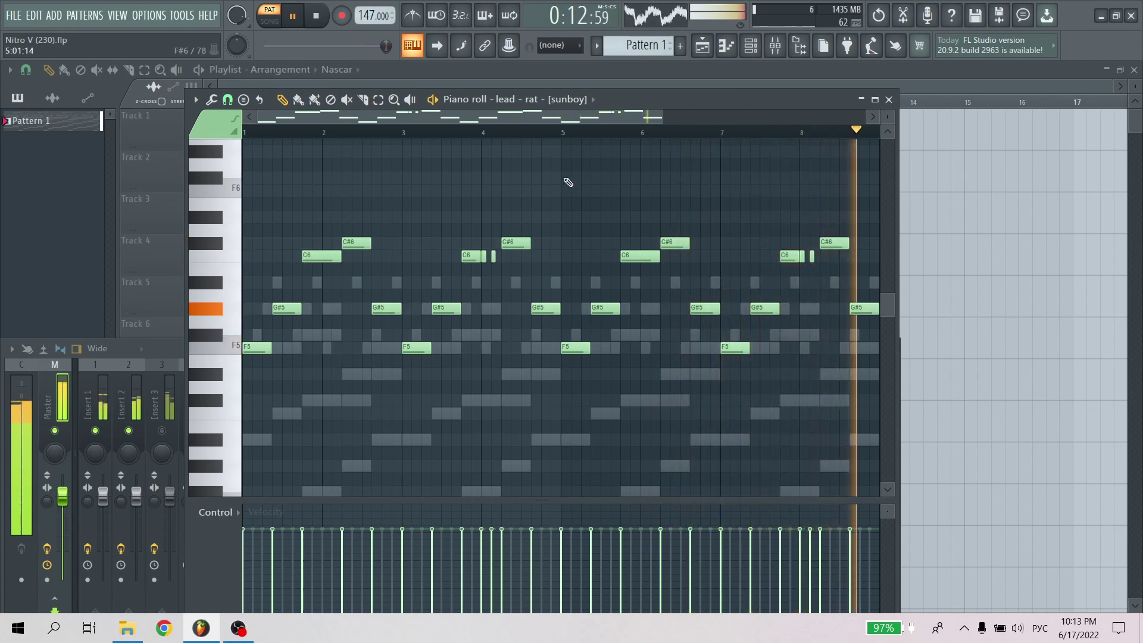
key(space)
Switch the piano roll to the Atake Clap channel and place a one-step C5 clap at 1:09
drag(661, 118, 458, 169)
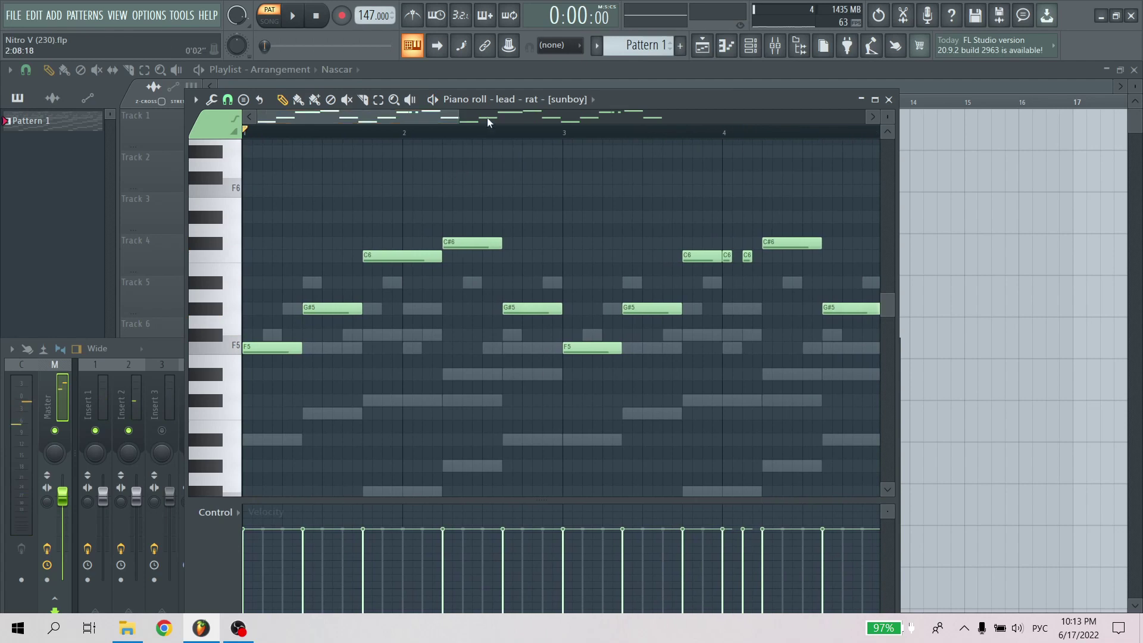
click(540, 101)
click(545, 295)
scroll(274, 365, down, 1)
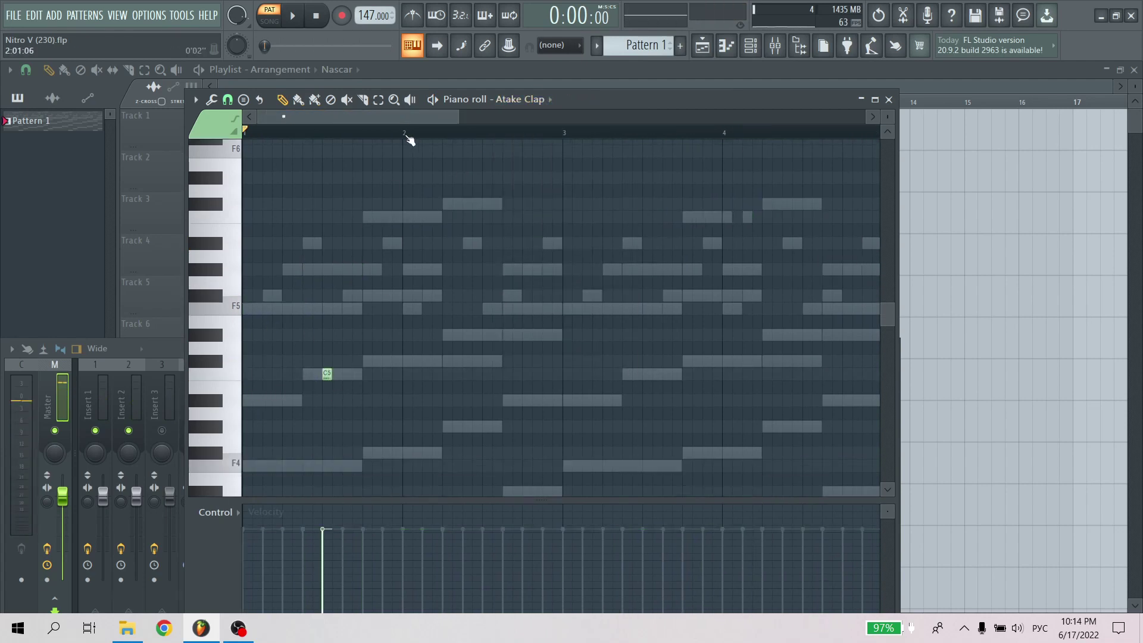
Duplicate the Atake Clap hit so it repeats once per bar across eight bars, and audition the pattern
key(ctrl+b)
drag(402, 132, 244, 161)
key(ctrl+b)
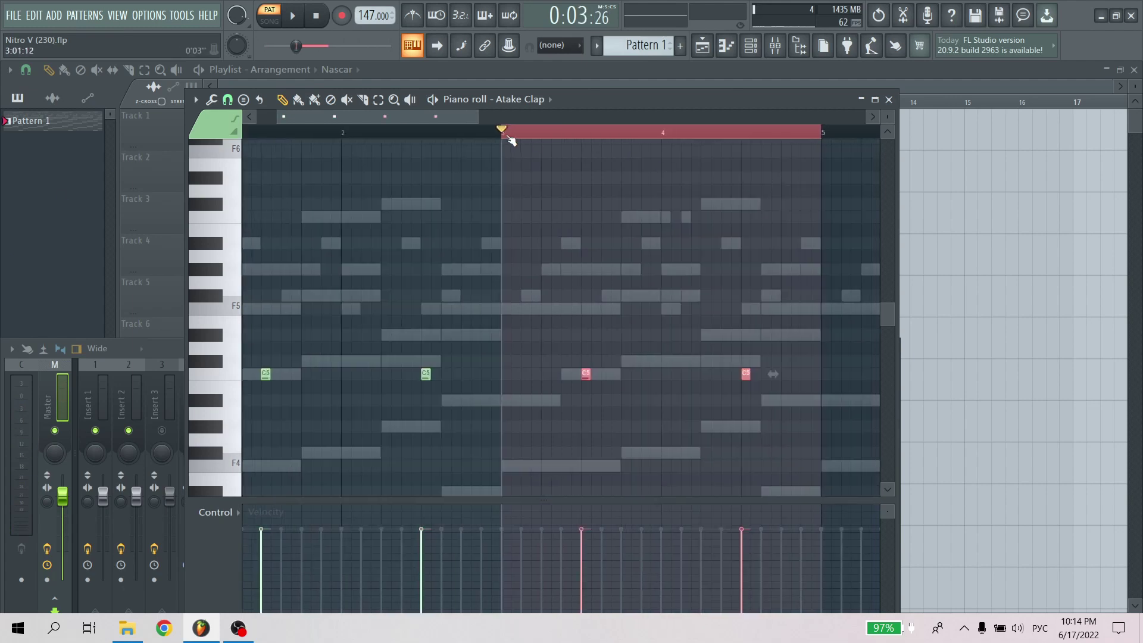
drag(505, 135, 239, 161)
key(ctrl+b)
key(space)
key(space)
drag(663, 118, 333, 128)
click(246, 134)
key(space)
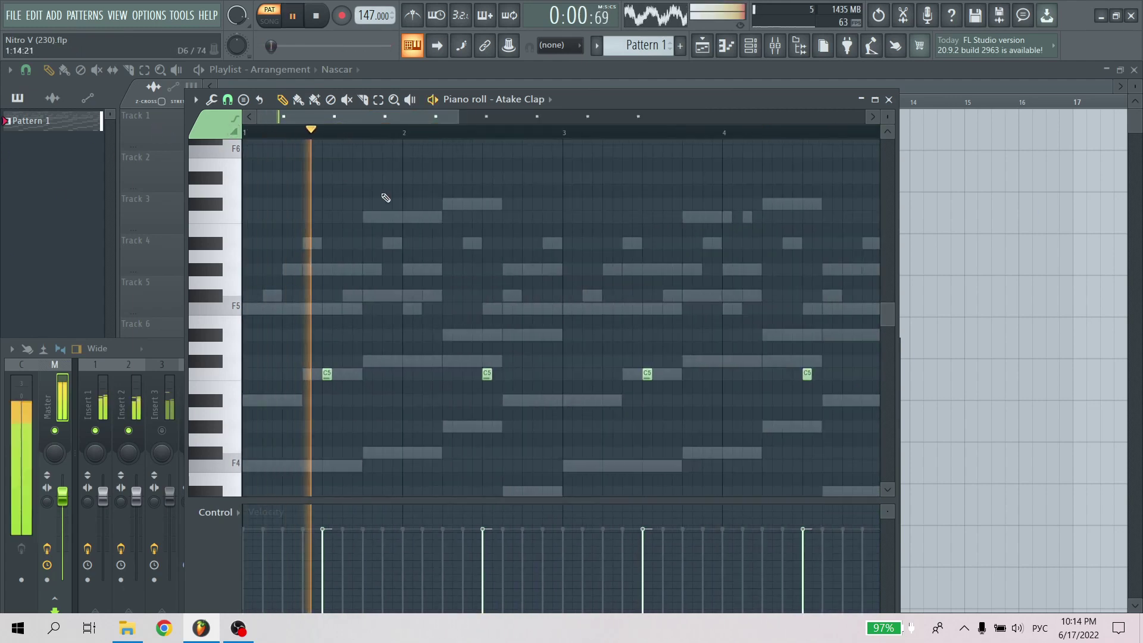
scroll(440, 142, down, 1)
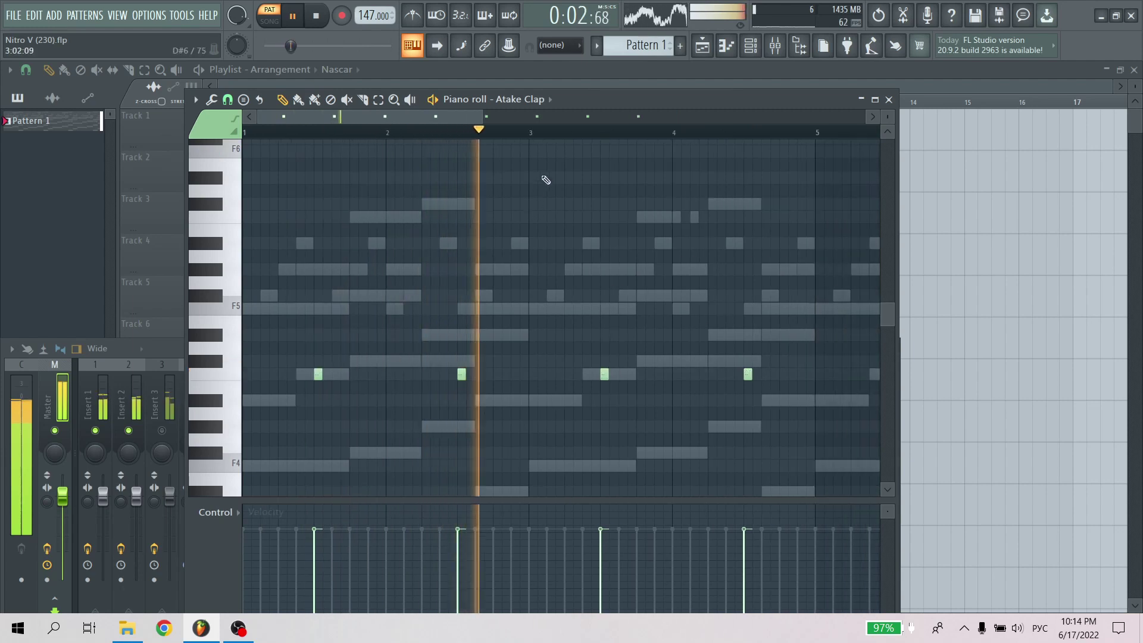
key(space)
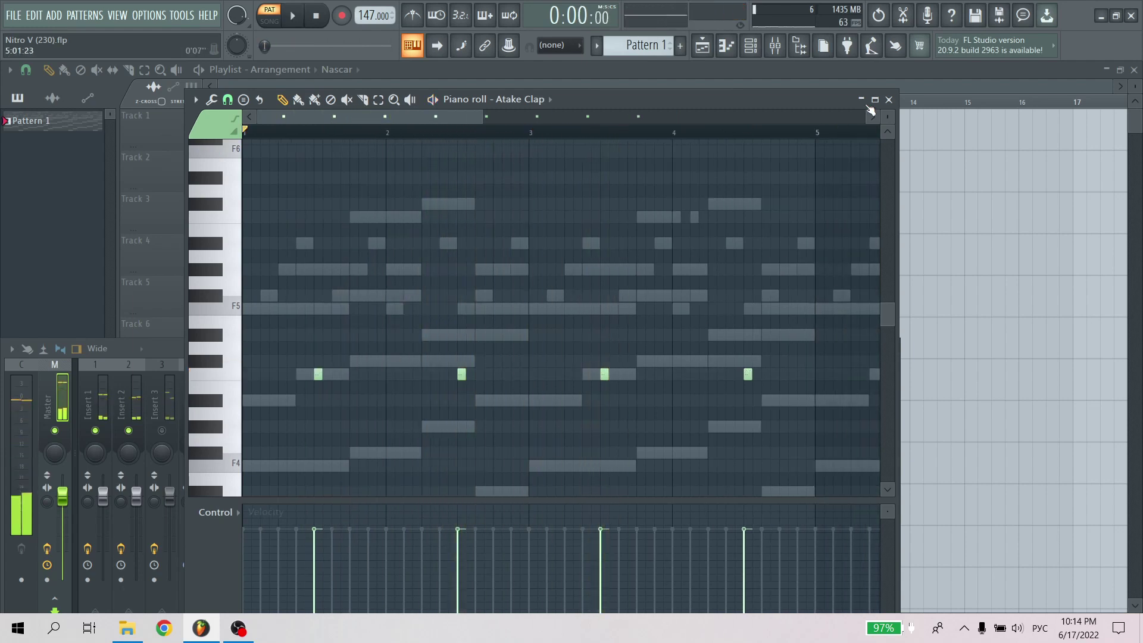
Open the channel rack and fill the Fuzzy HH channel with a hit on every second step
click(757, 51)
right_click(132, 307)
click(327, 347)
key(space)
click(487, 274)
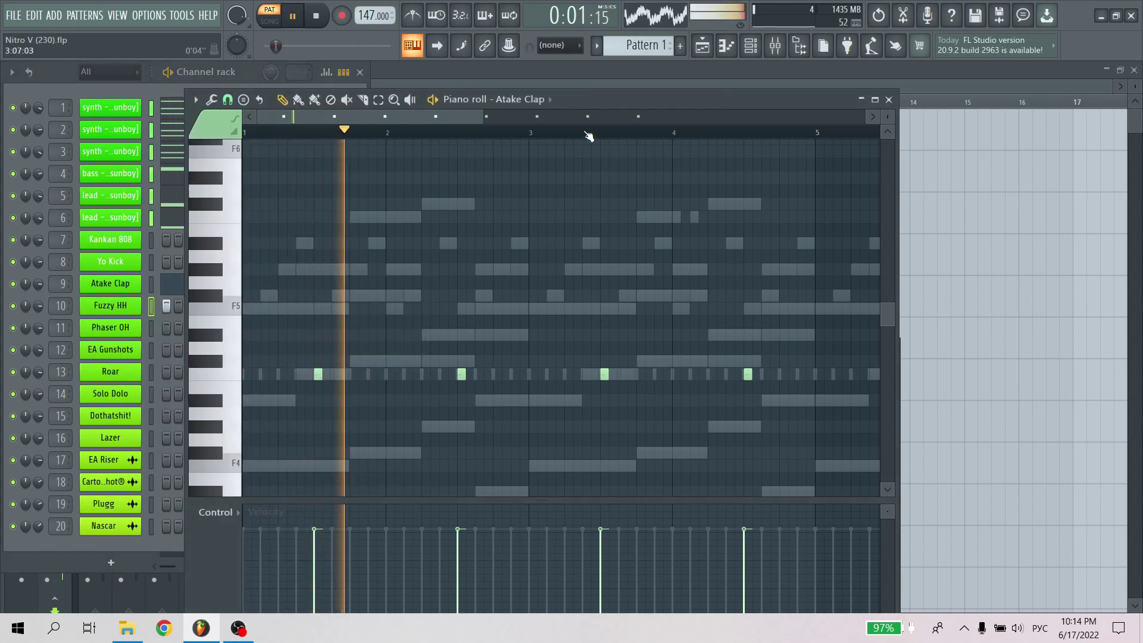
Switch the piano roll to the Phaser OH channel, place a one-step C5 hit at 1:13, and play the pattern
click(545, 100)
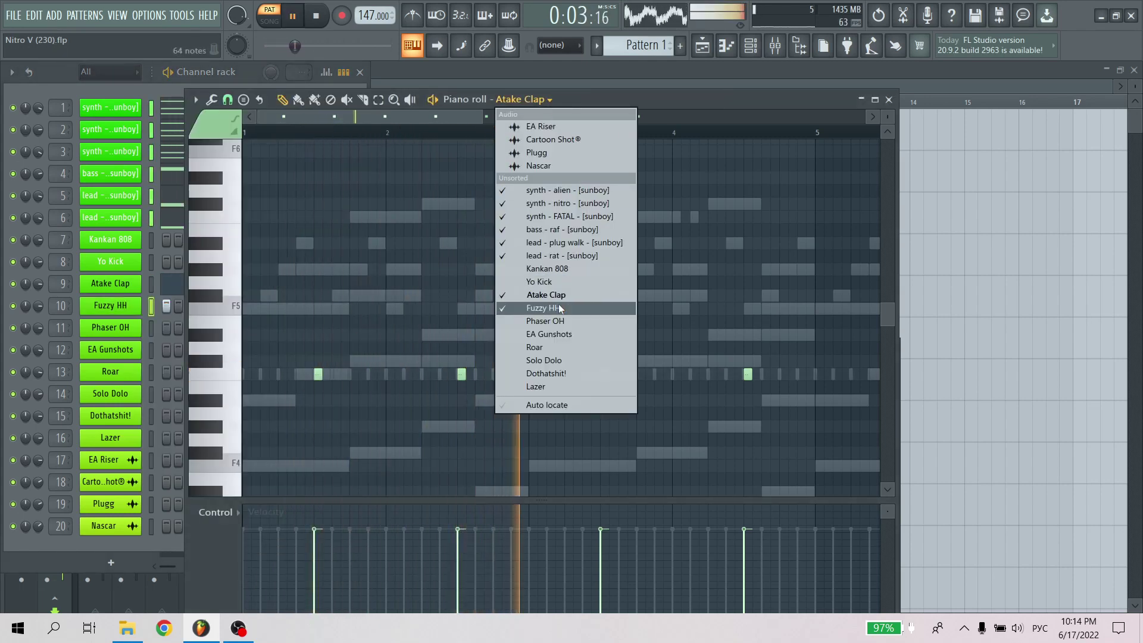
click(561, 325)
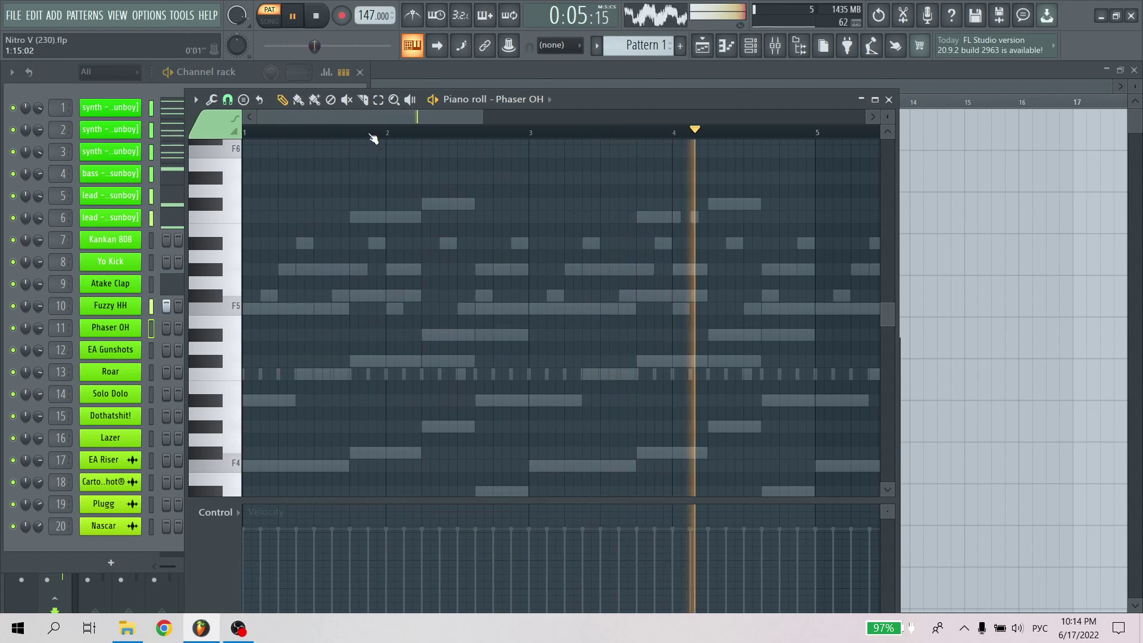
scroll(394, 116, up, 2)
key(space)
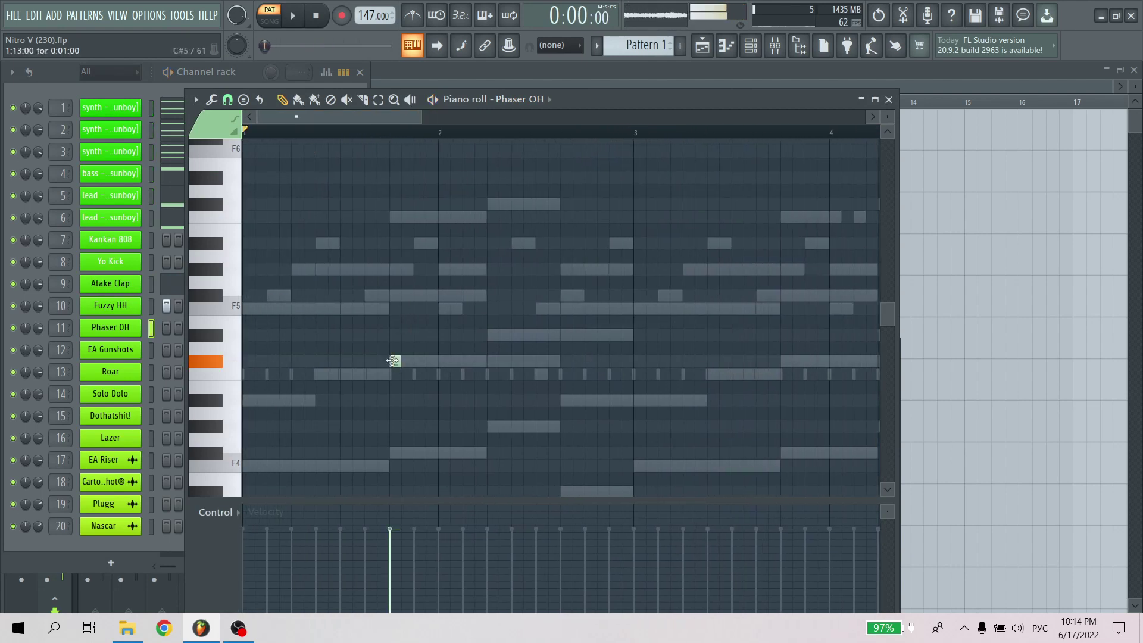
scroll(445, 140, down, 2)
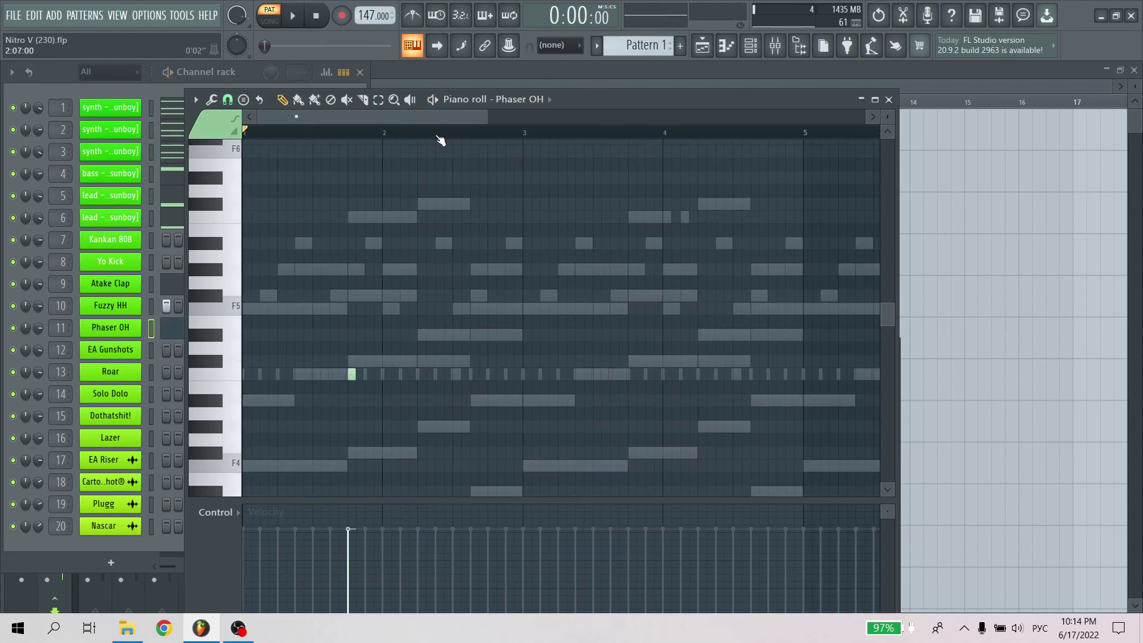
key(space)
scroll(558, 137, down, 1)
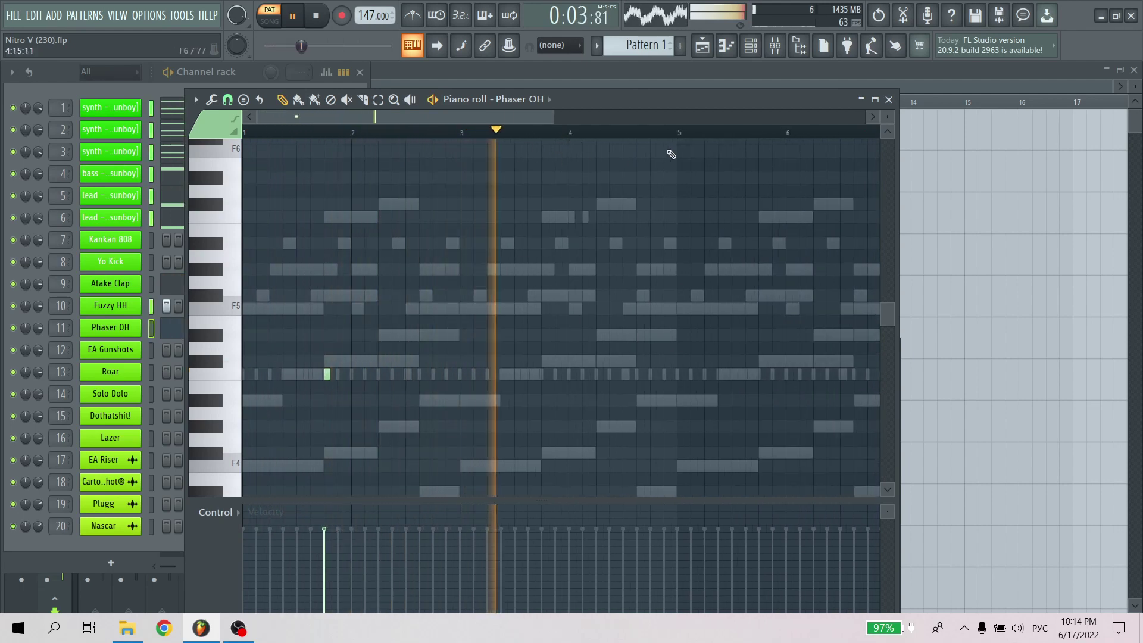
Duplicate the first four bars of the Phaser OH channel into bars 5–8 and clear the selection
drag(677, 132, 3, 191)
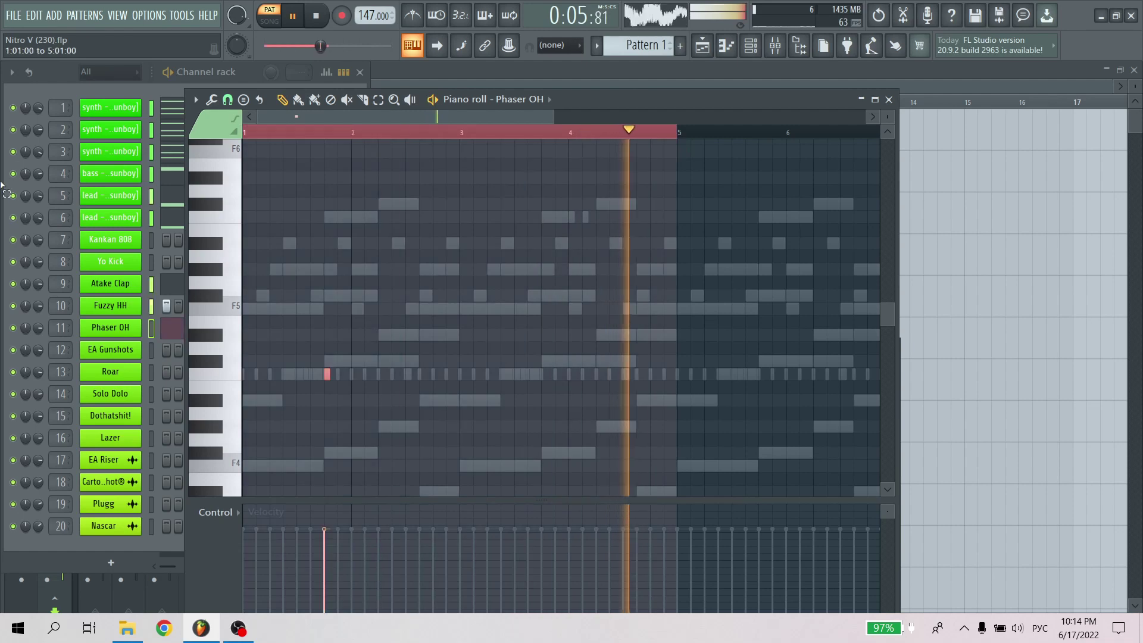
key(ctrl+b)
drag(388, 134, 814, 161)
drag(653, 121, 490, 118)
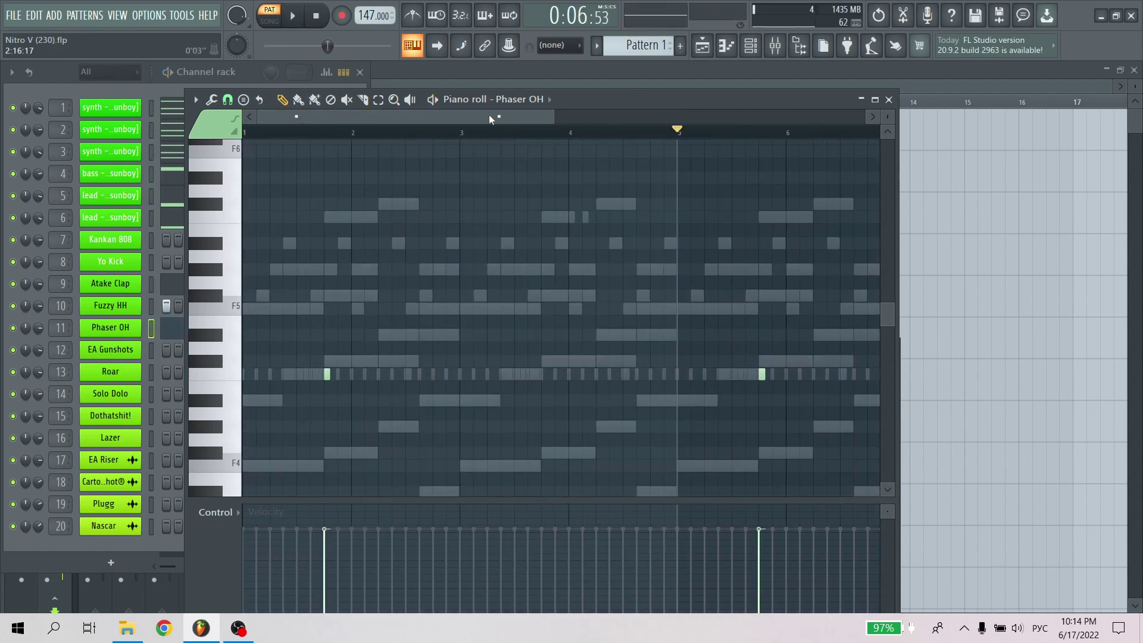
Switch the piano roll to the EA Gunshots channel and place a one-step C5 hit at 2:05
click(551, 103)
click(572, 341)
scroll(359, 118, up, 2)
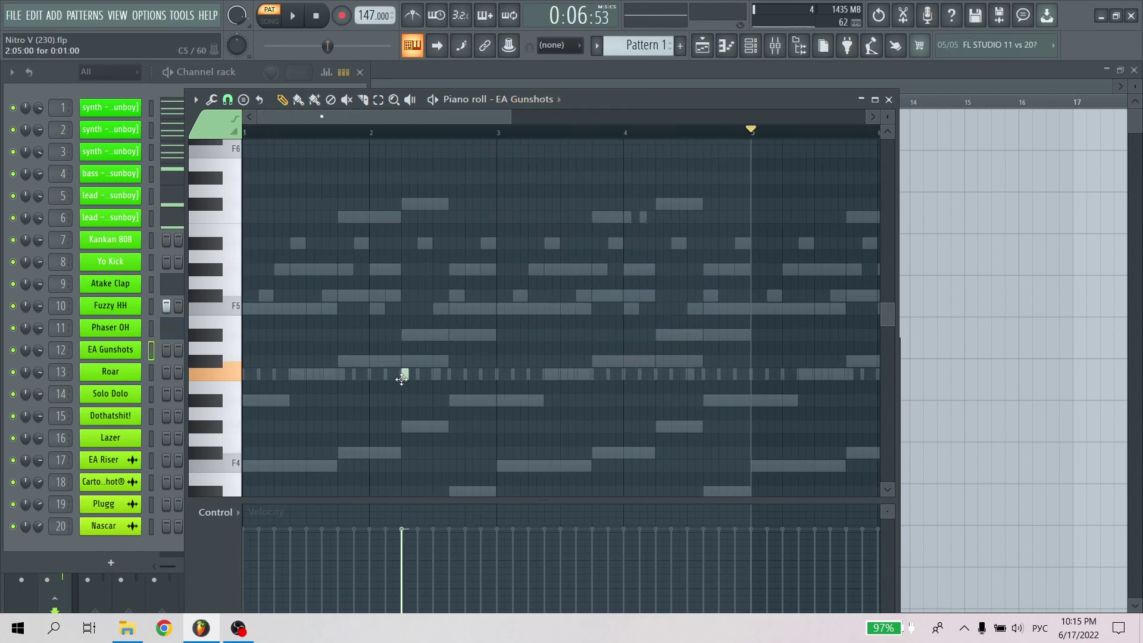
scroll(490, 141, down, 1)
Duplicate the first four bars of EA Gunshots into bars 5–8 and audition the pattern
drag(619, 136, 244, 133)
key(ctrl+b)
drag(454, 133, 87, 121)
key(space)
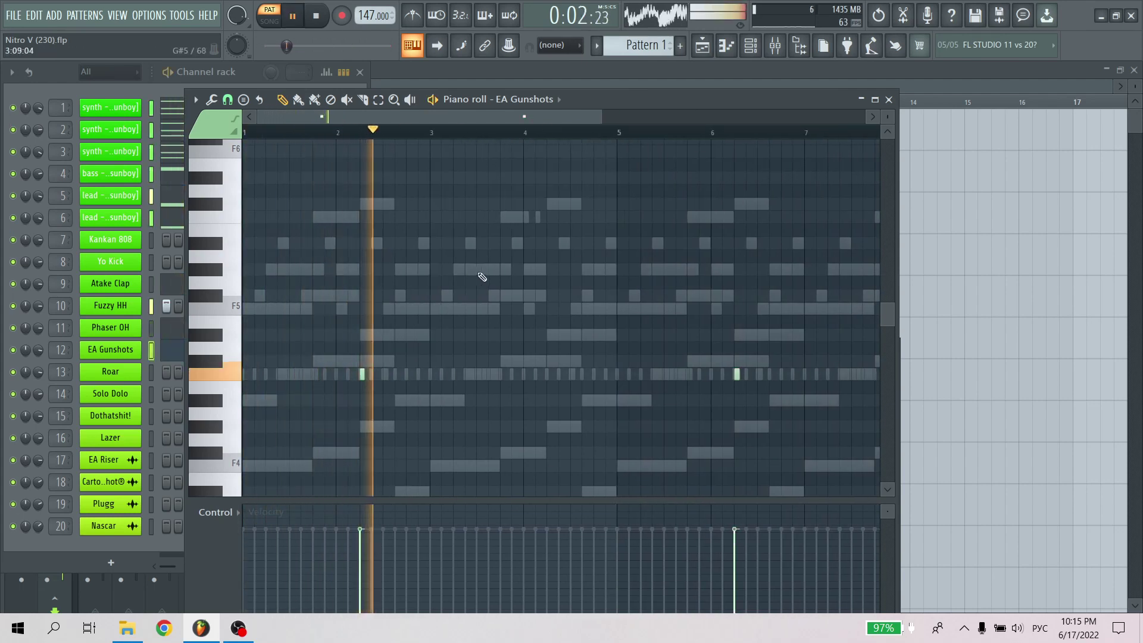
key(space)
Switch the piano roll to the Roar channel and place a one-step C5 hit at 4:05 during playback
click(559, 102)
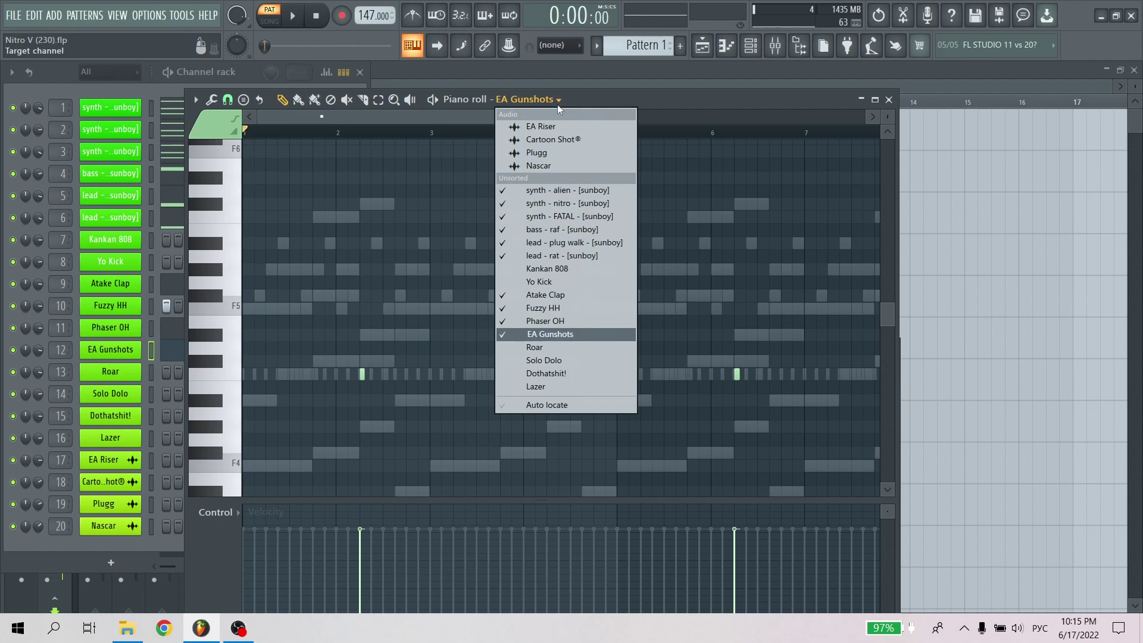
click(553, 352)
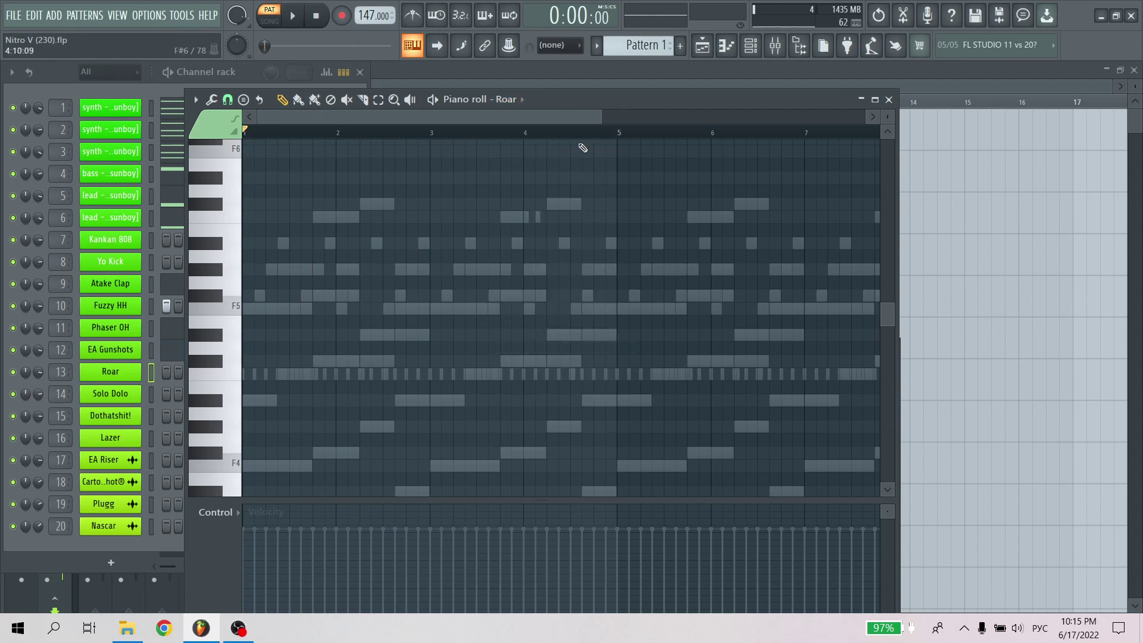
scroll(583, 147, up, 3)
key(space)
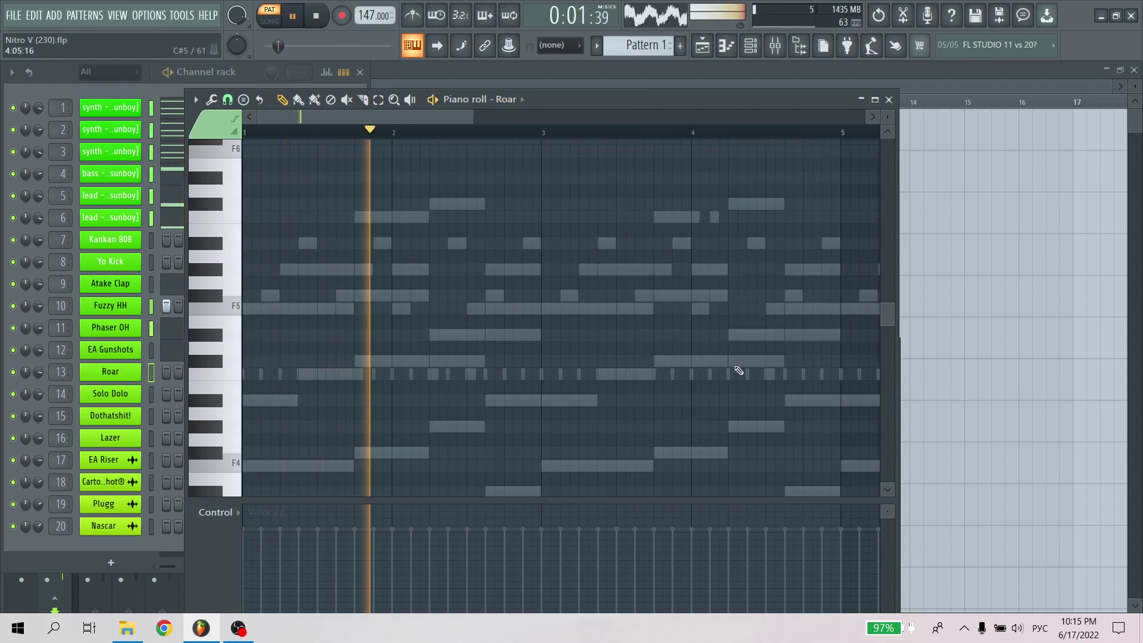
click(734, 373)
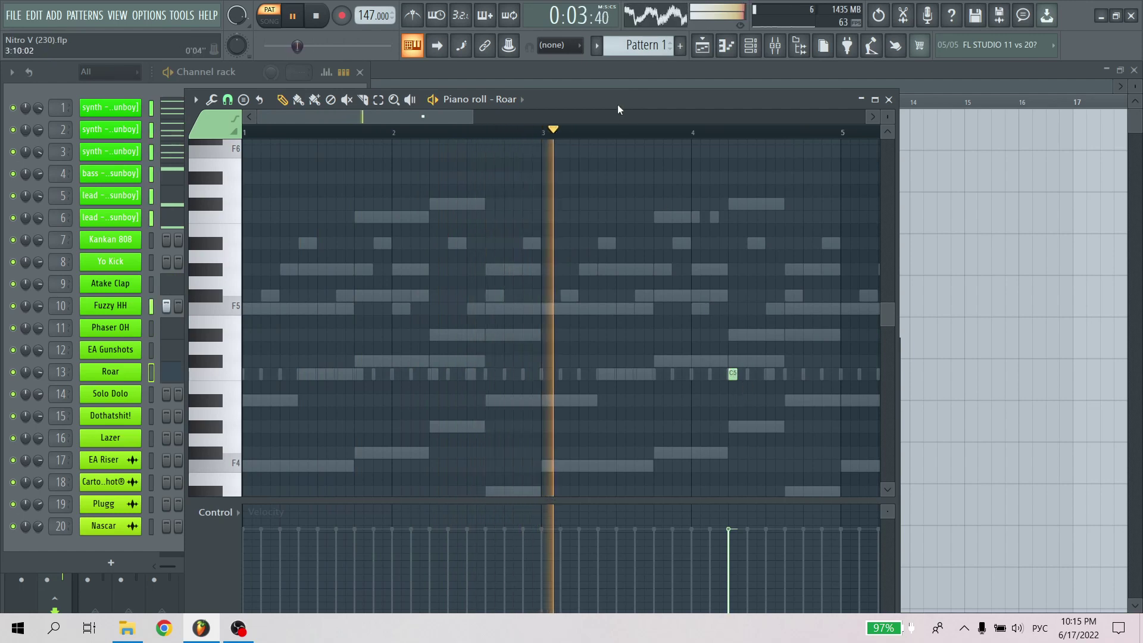
Stop playback and duplicate the first four bars of the Roar channel into bars 5–8
scroll(613, 134, down, 1)
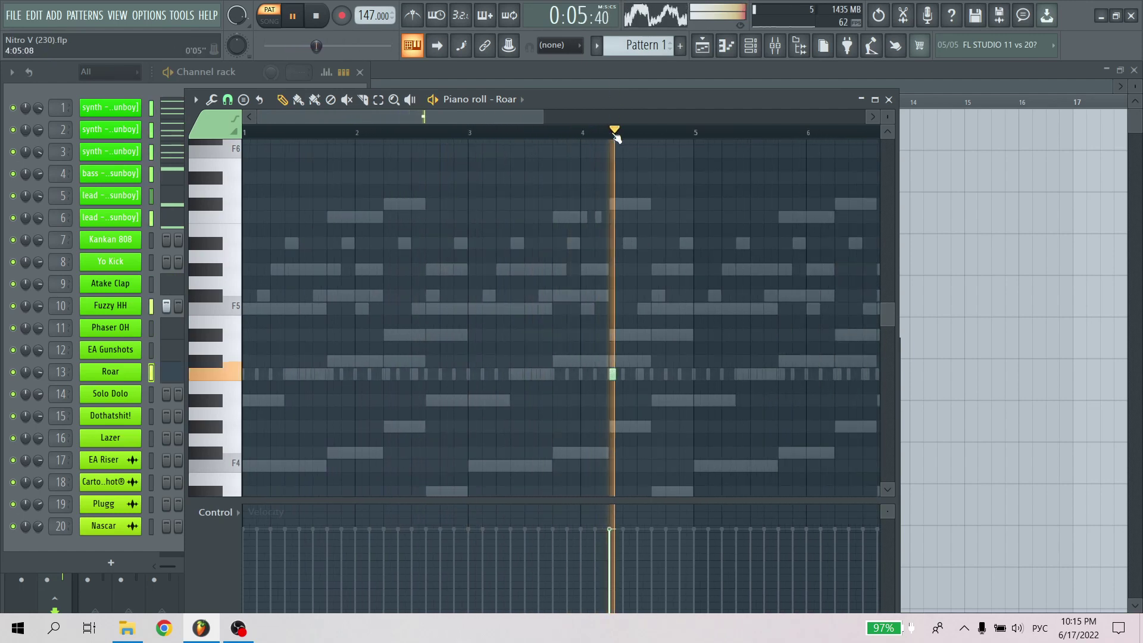
key(space)
drag(698, 138, 244, 136)
key(ctrl+b)
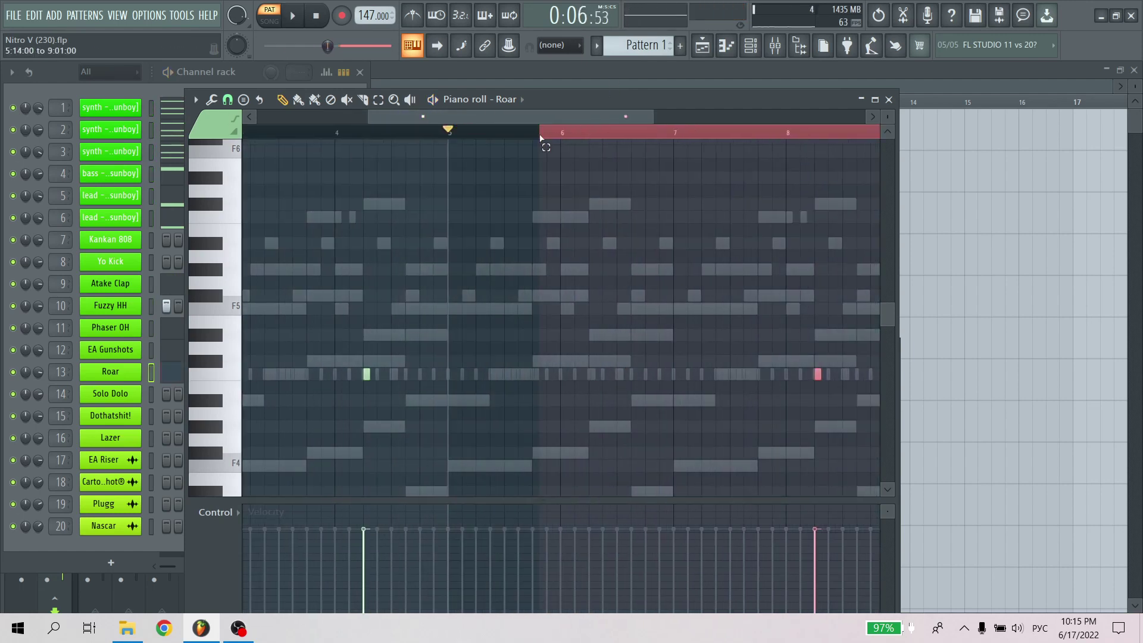
drag(540, 138, 730, 176)
drag(640, 120, 476, 119)
Switch the piano roll to the Solo Dolo channel and place a one-step C5 hit at 2:13
click(524, 101)
click(539, 360)
key(space)
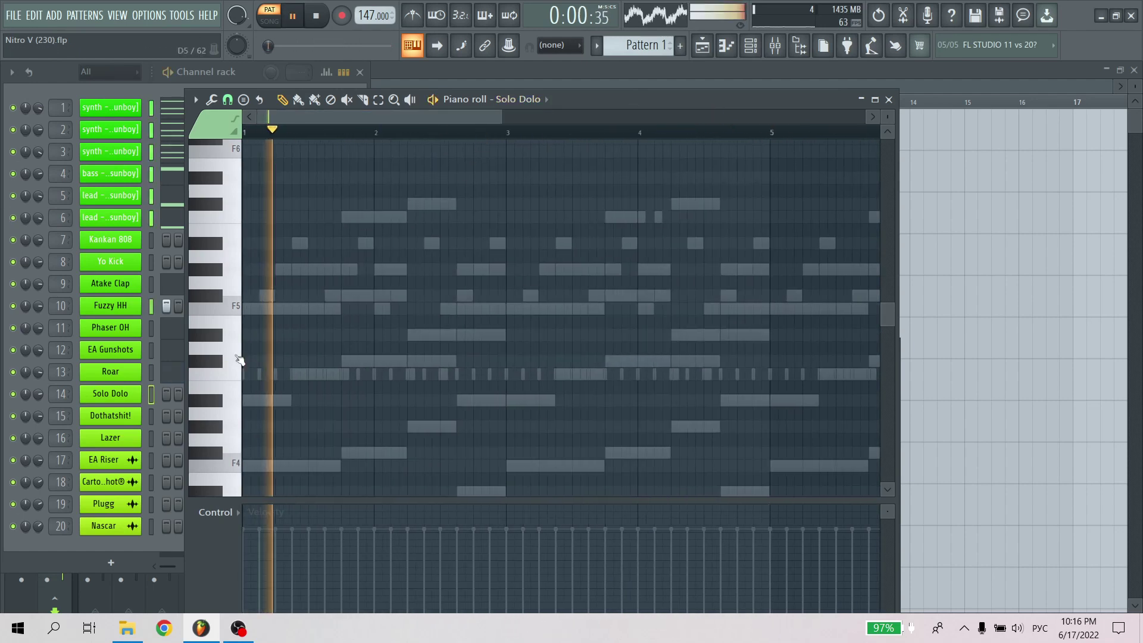
click(475, 374)
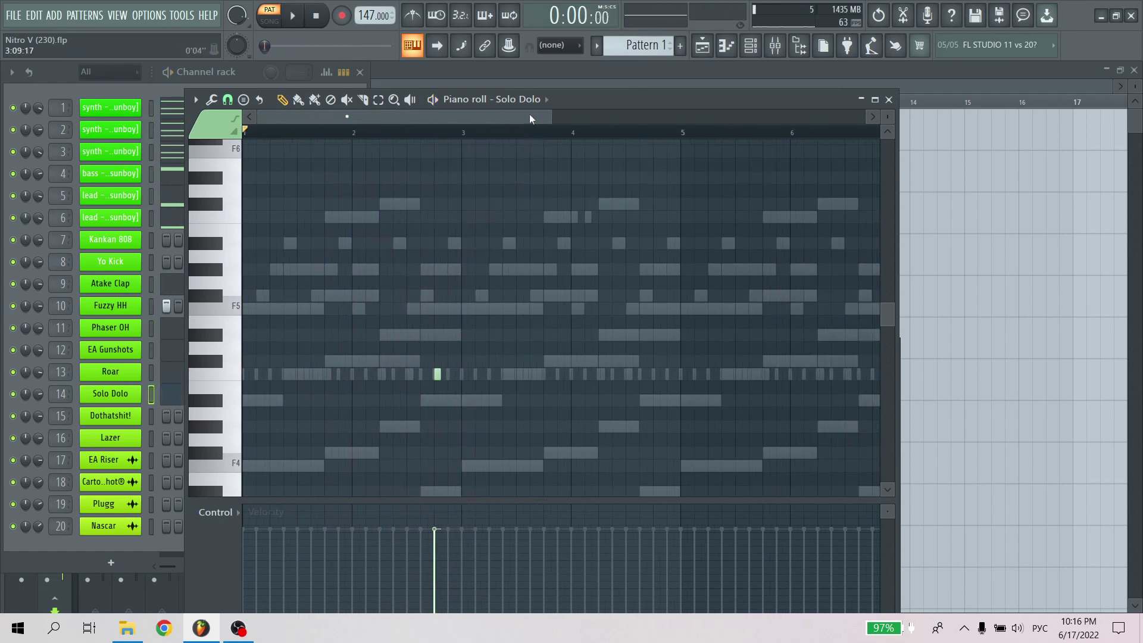
Switch to the Dothatshit! channel, place a one-step C5 hit at 4:13, and duplicate the four-bar section into bars 5–8
click(524, 100)
click(544, 371)
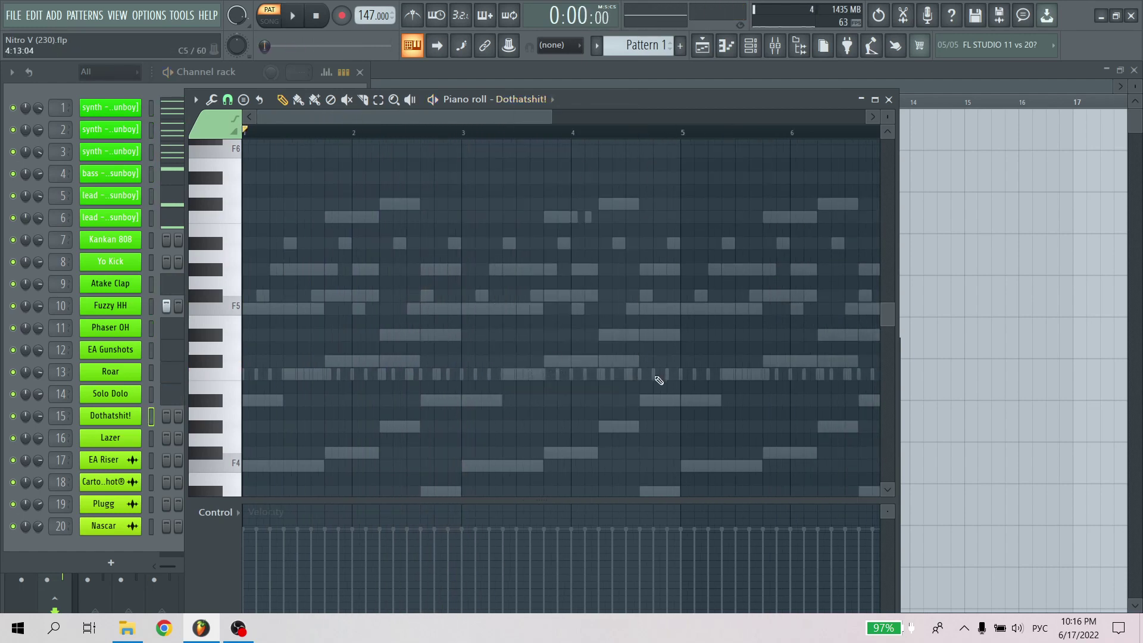
key(space)
drag(684, 133, 138, 119)
key(ctrl+b)
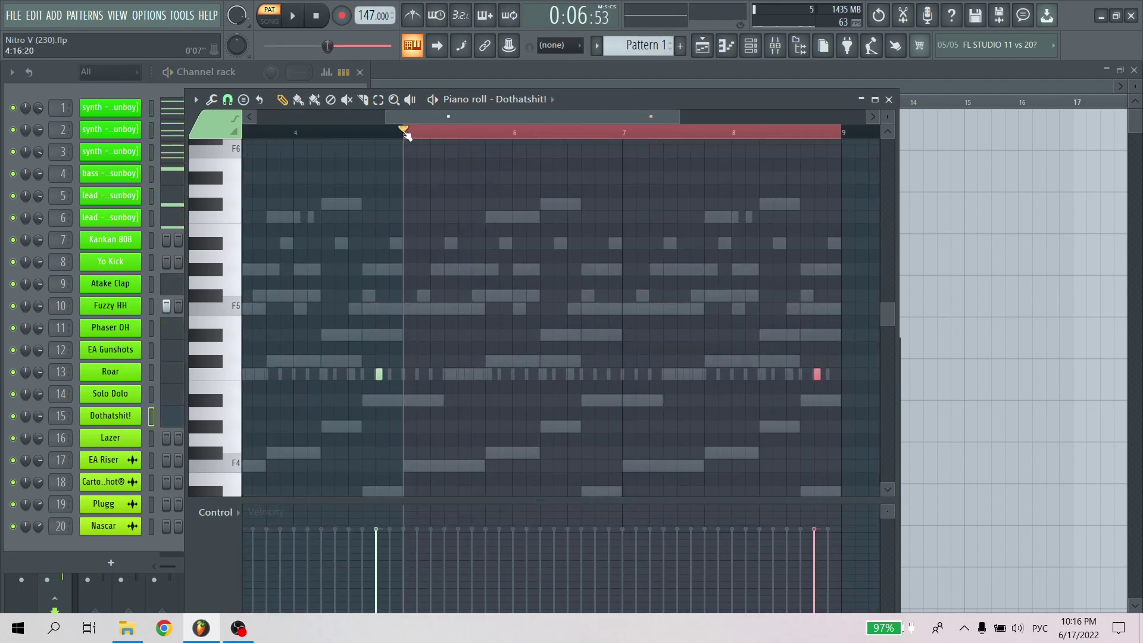
Clear the Dothatshit! selection and audition the pattern to check how the new effect hits sit
scroll(405, 134, down, 2)
key(space)
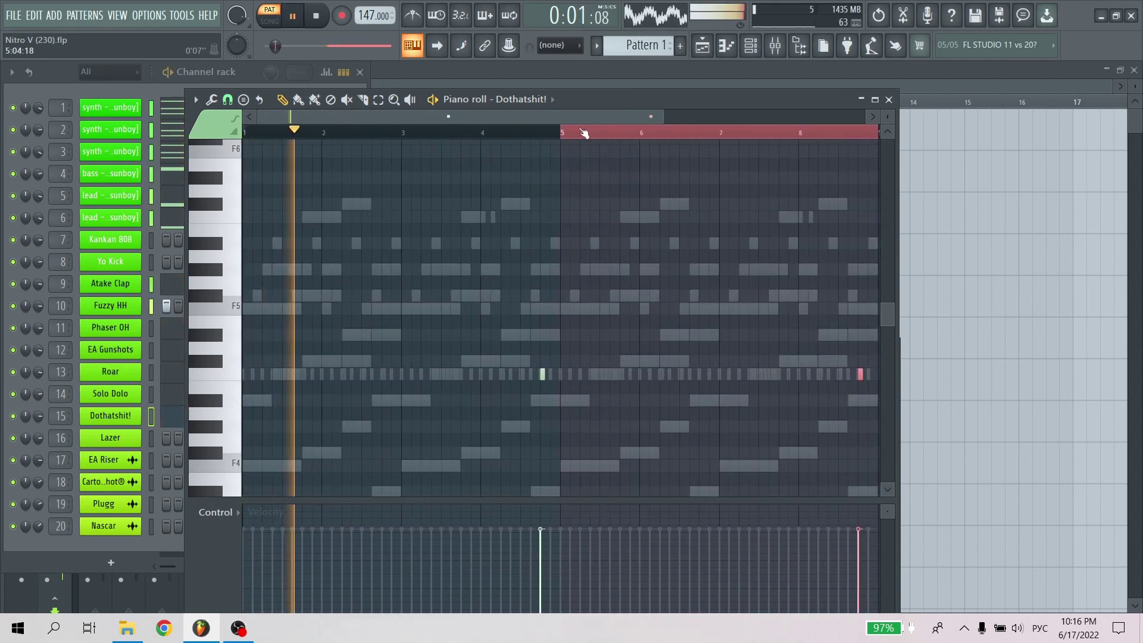
scroll(585, 134, down, 2)
drag(477, 134, 701, 171)
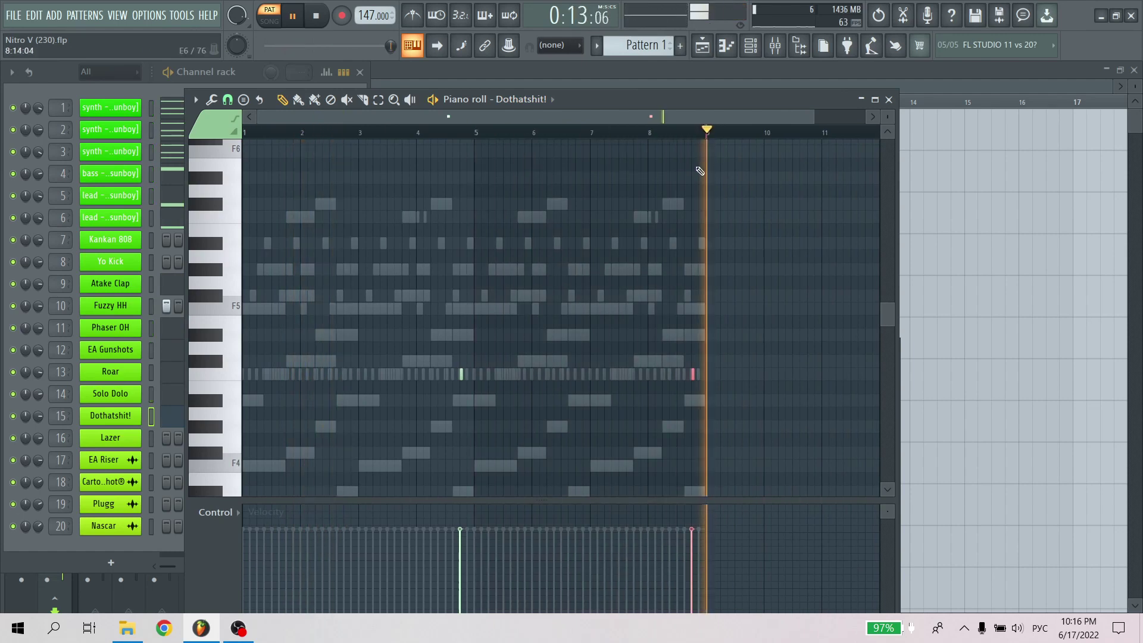
scroll(712, 144, up, 1)
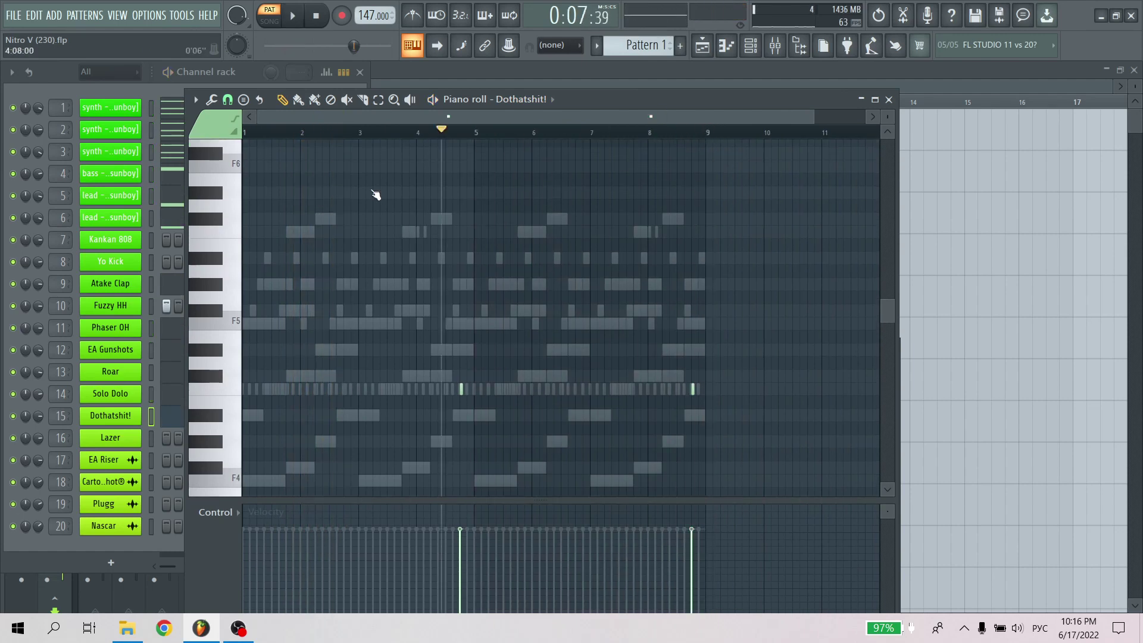
key(space)
scroll(587, 286, down, 2)
scroll(419, 134, up, 3)
drag(446, 117, 326, 124)
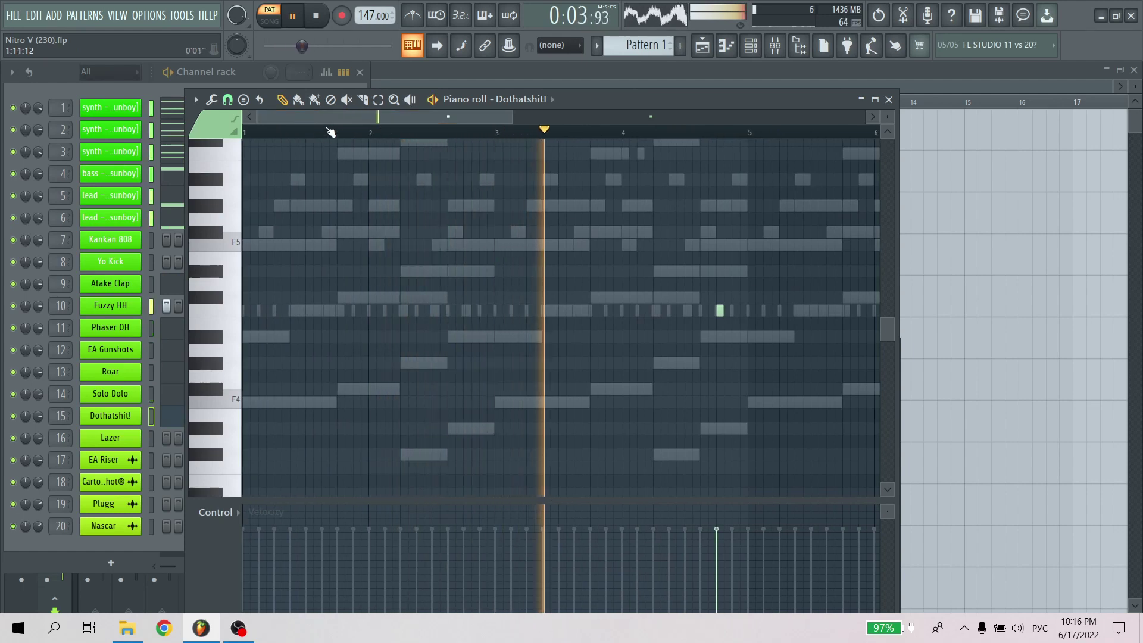
drag(512, 116, 603, 117)
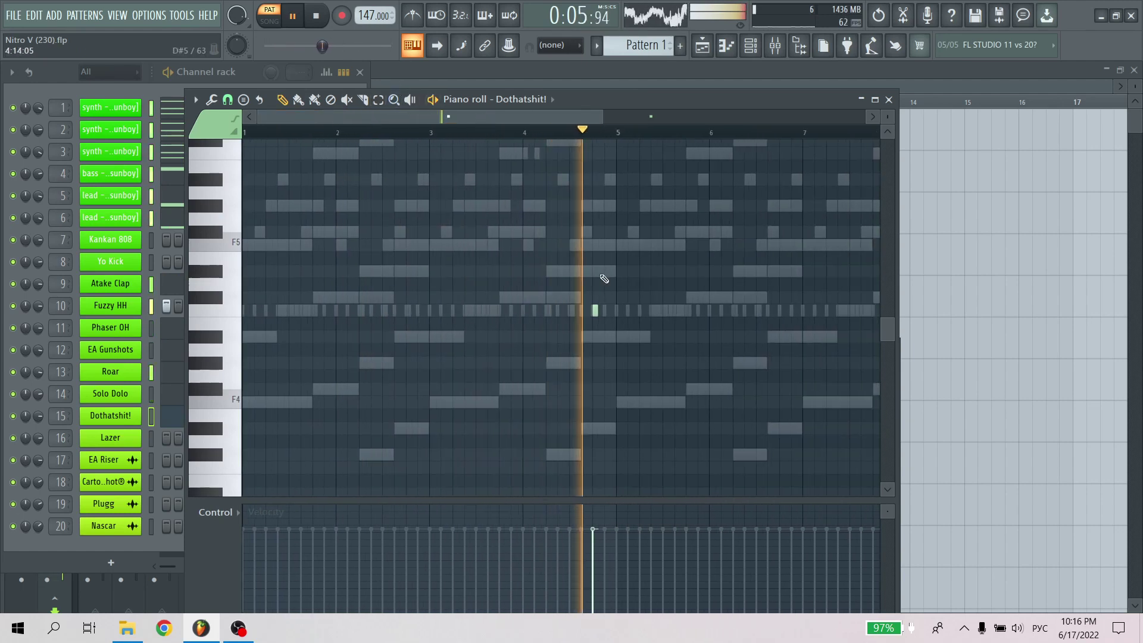
key(space)
Switch the piano roll to the Lazer channel, place one-step C5 hits at 6:11, 6:13 and 6:15, and audition the pattern
click(521, 101)
click(537, 387)
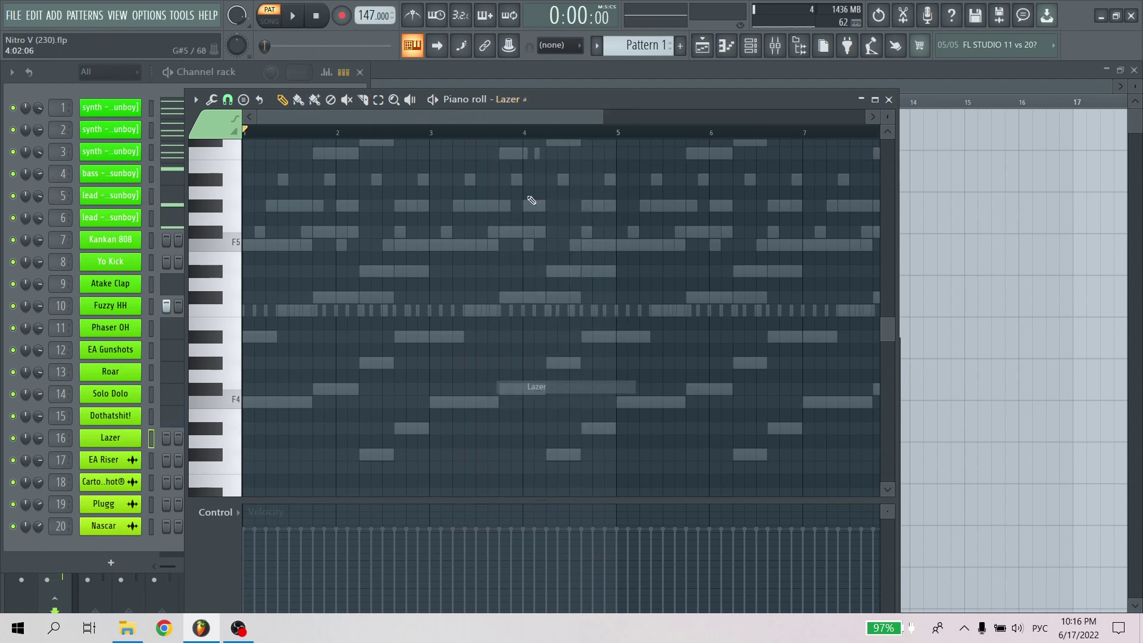
scroll(523, 133, up, 2)
drag(520, 119, 631, 128)
scroll(594, 125, up, 1)
scroll(636, 133, up, 2)
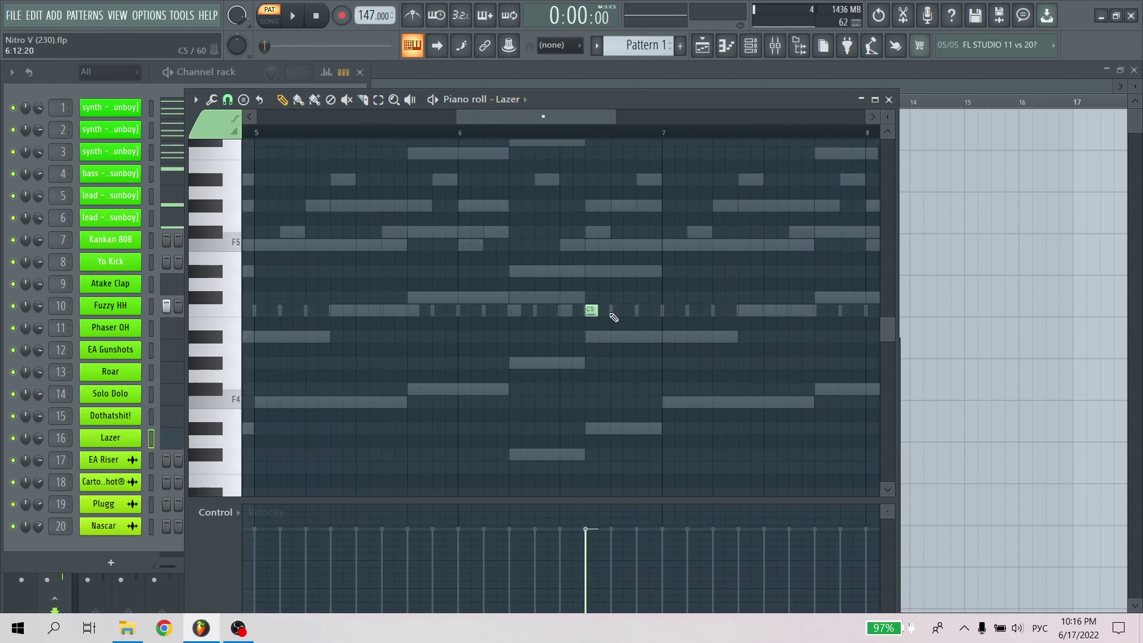
scroll(601, 134, down, 3)
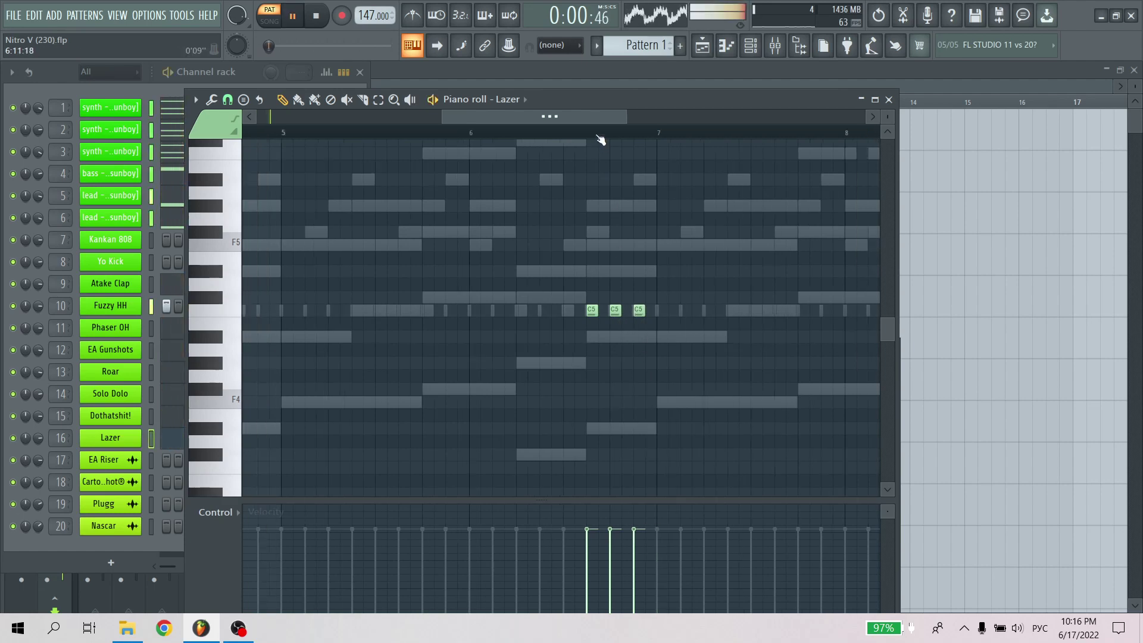
key(space)
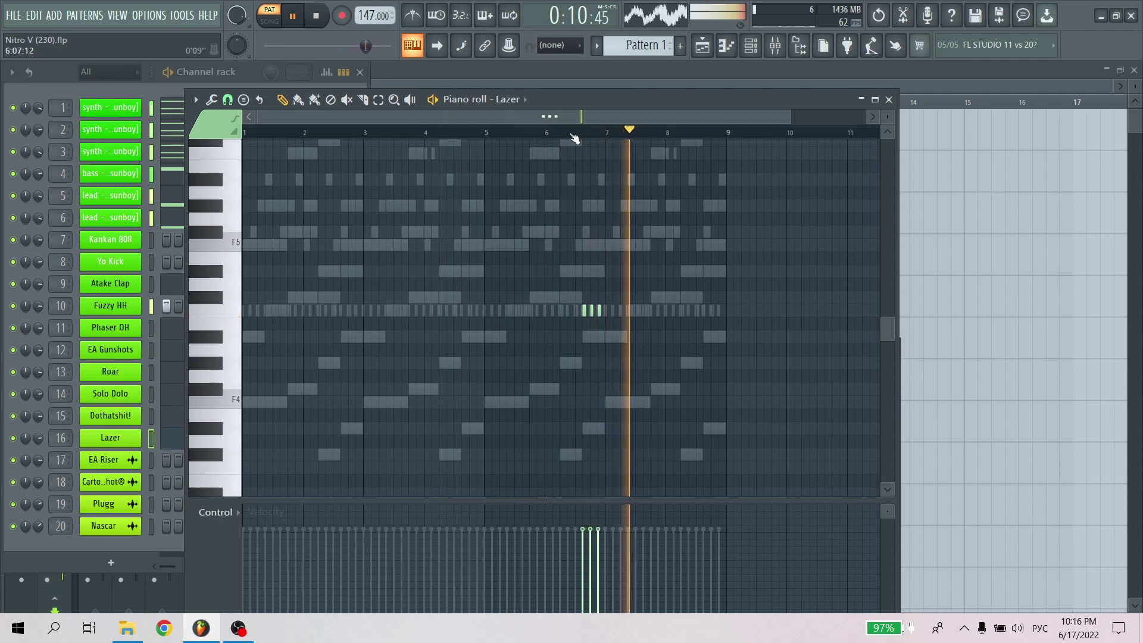
scroll(573, 138, up, 2)
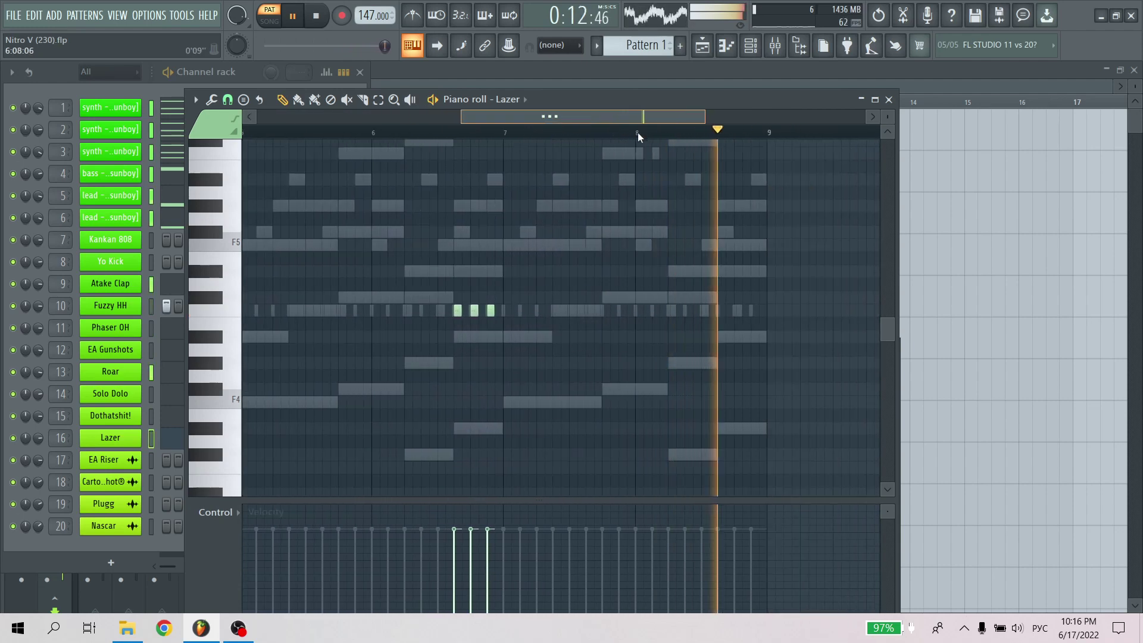
scroll(585, 145, up, 1)
Switch the piano roll to the Kankan 808 channel and place six-step F5 notes at 1:01 and 1:07
click(509, 100)
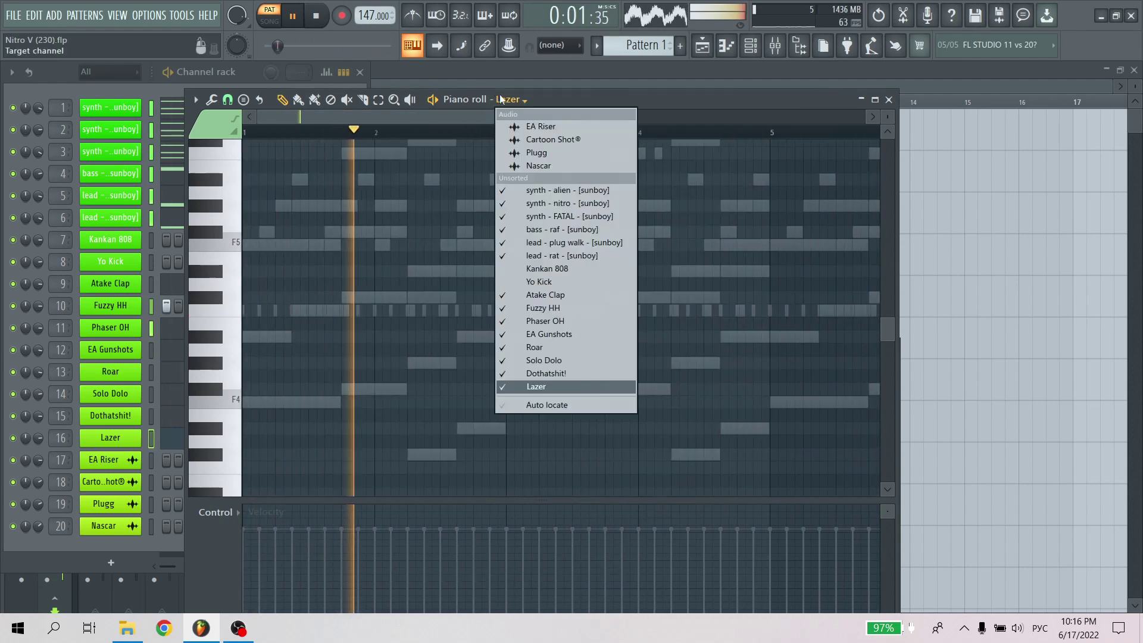
click(559, 269)
key(space)
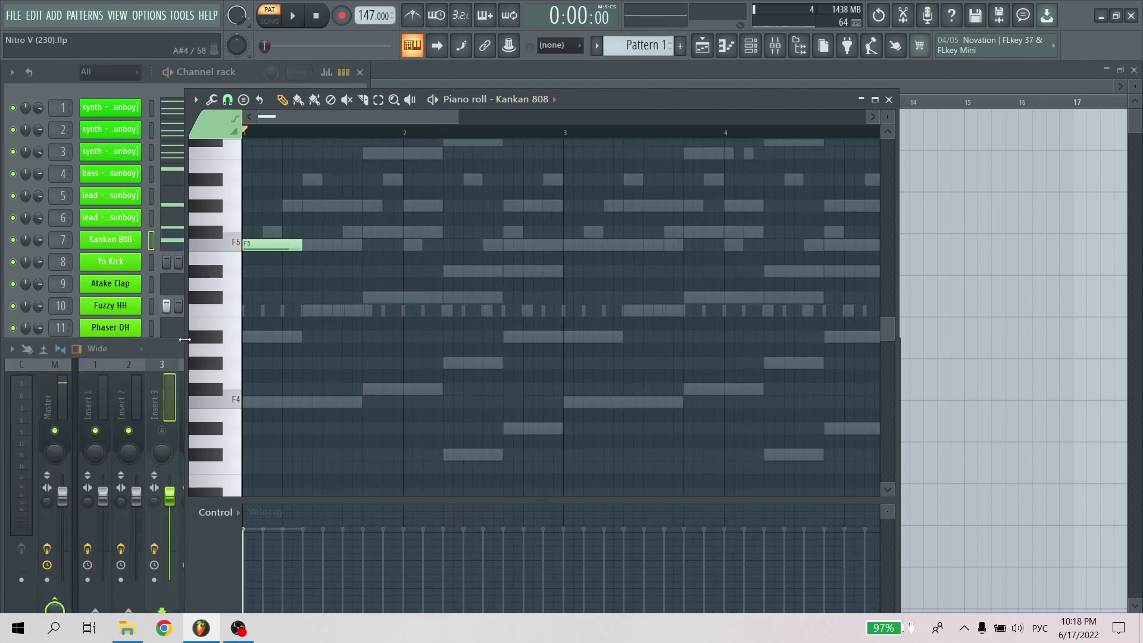
click(167, 351)
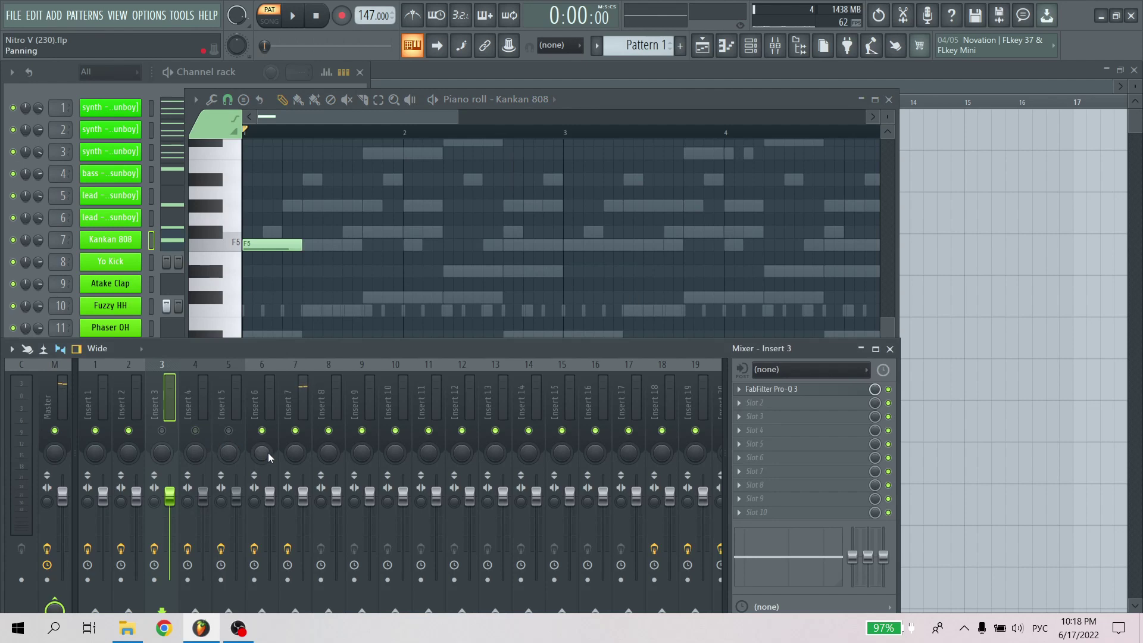
click(346, 277)
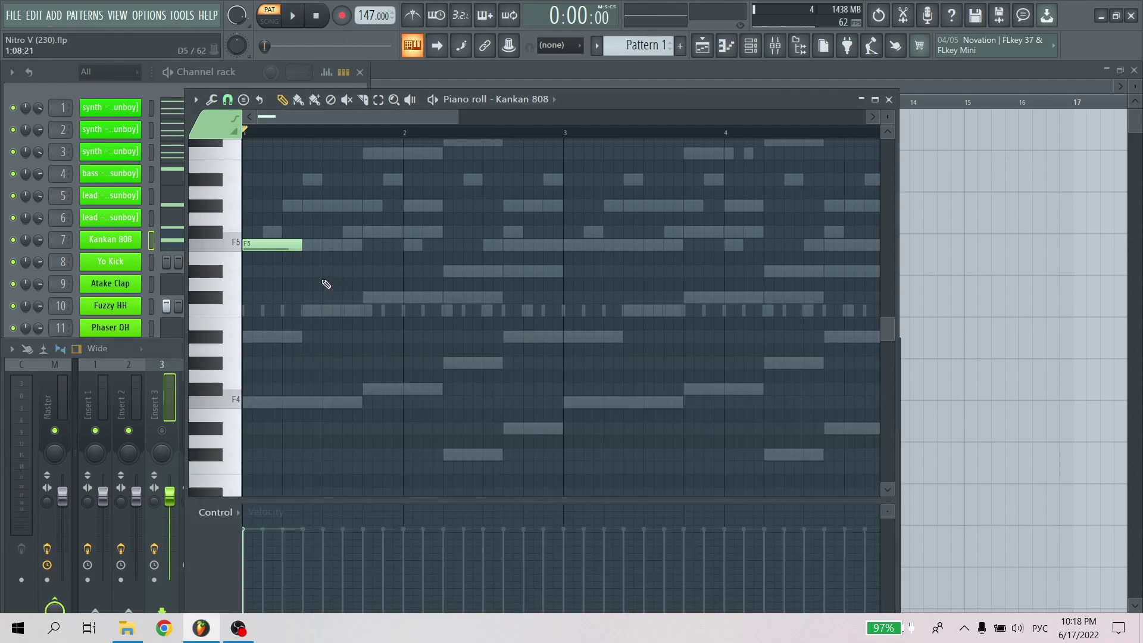
key(space)
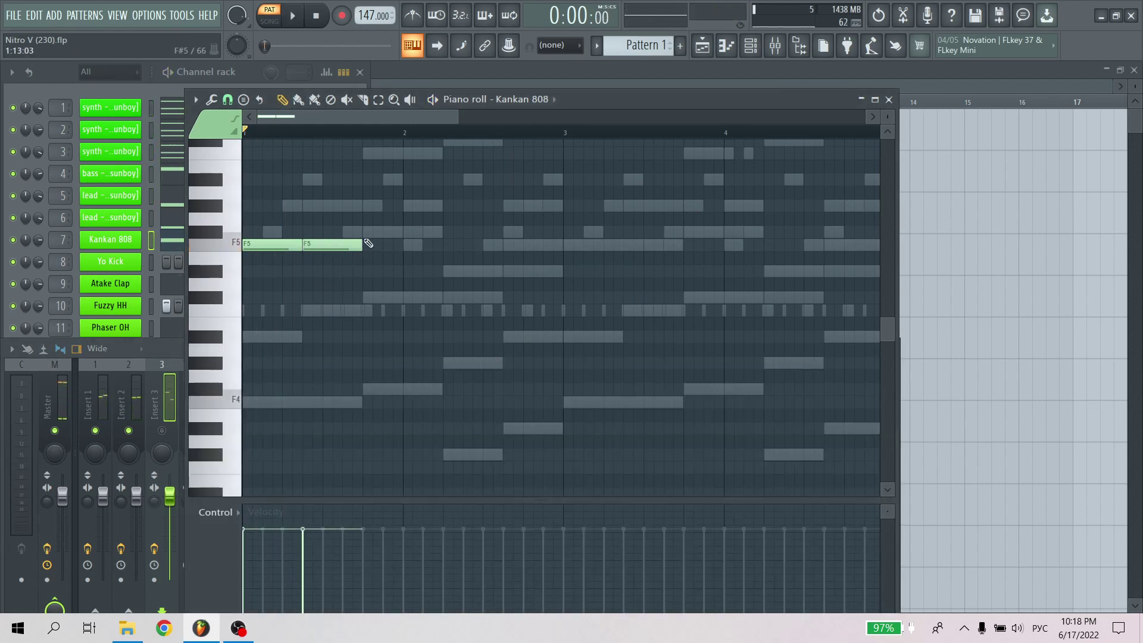
Continue the 808 line with an eight-step F#5 at 1:13, a C#5 at 2:05 and a D#5 at 2:11
key(space)
click(447, 271)
key(space)
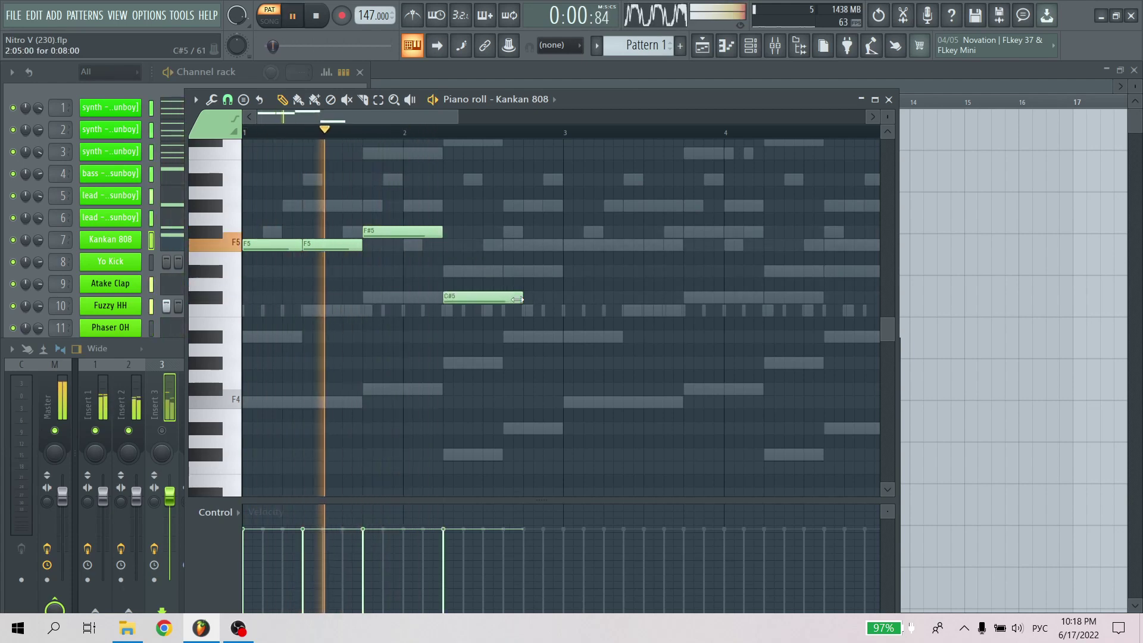
drag(520, 298, 508, 309)
click(508, 272)
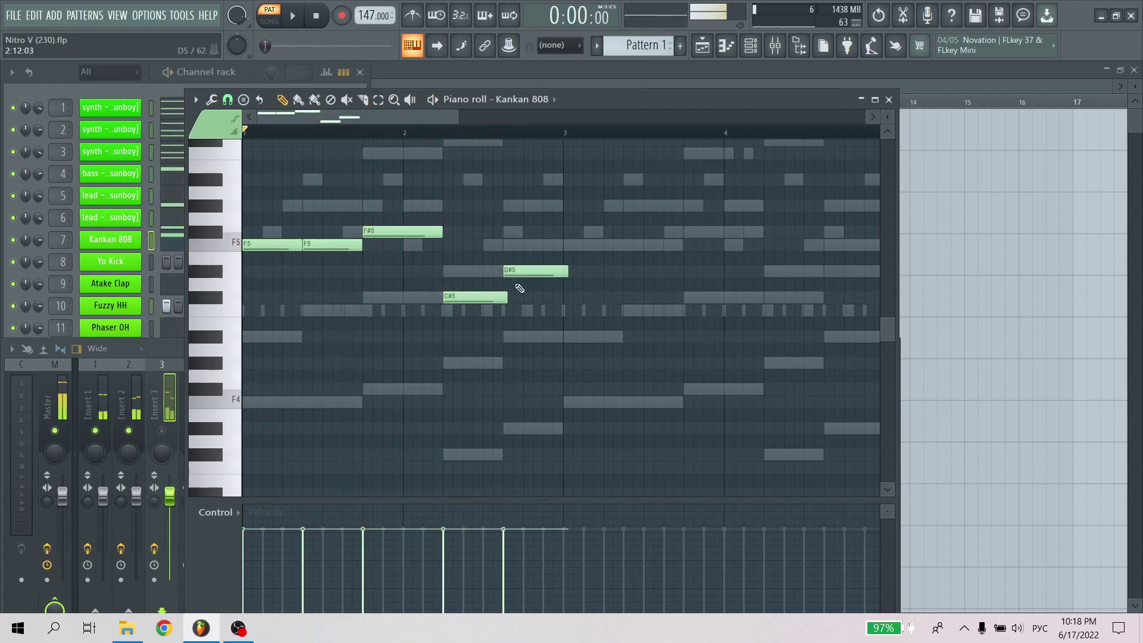
Trim the C#5 and D#5 808 notes to six steps each and audition the line
key(space)
click(509, 306)
right_click(519, 313)
drag(507, 298, 502, 298)
drag(568, 273, 563, 272)
key(space)
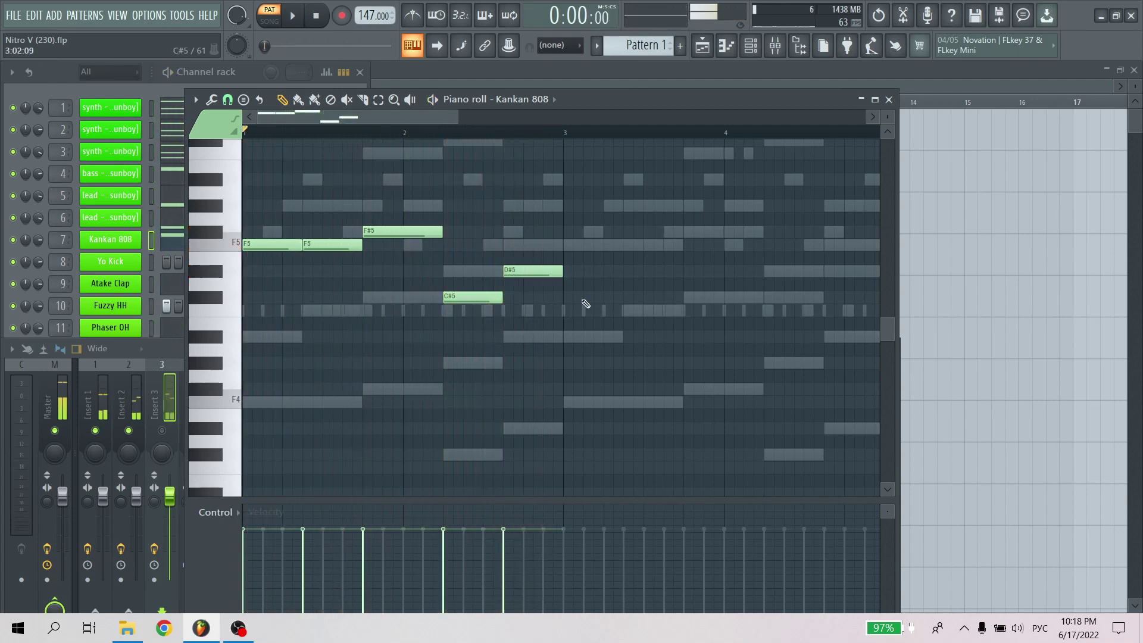
Duplicate the 808 line into bars 3–4, replace bar 3's first F5 with three two-step F5 notes, and play it
key(ctrl+b)
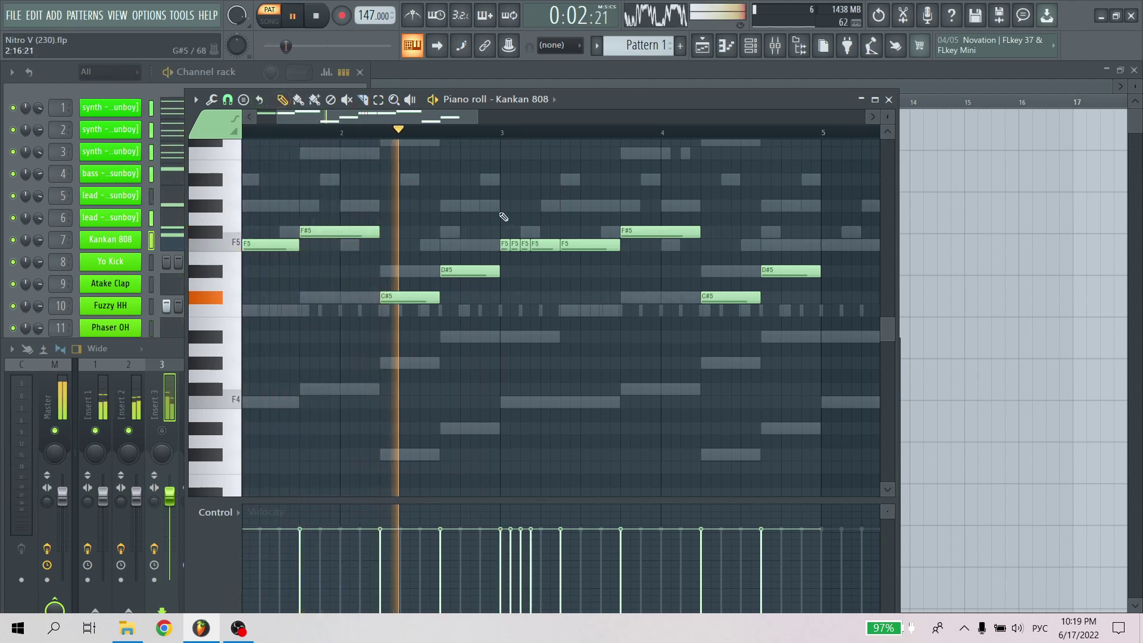
key(space)
scroll(518, 244, up, 3)
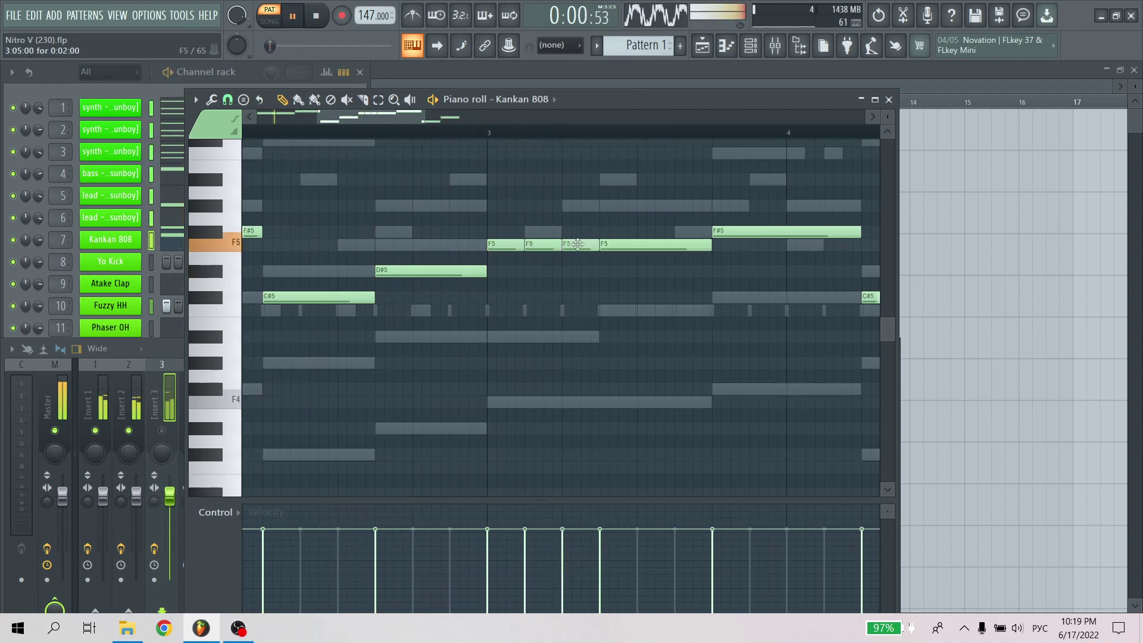
scroll(530, 152, down, 3)
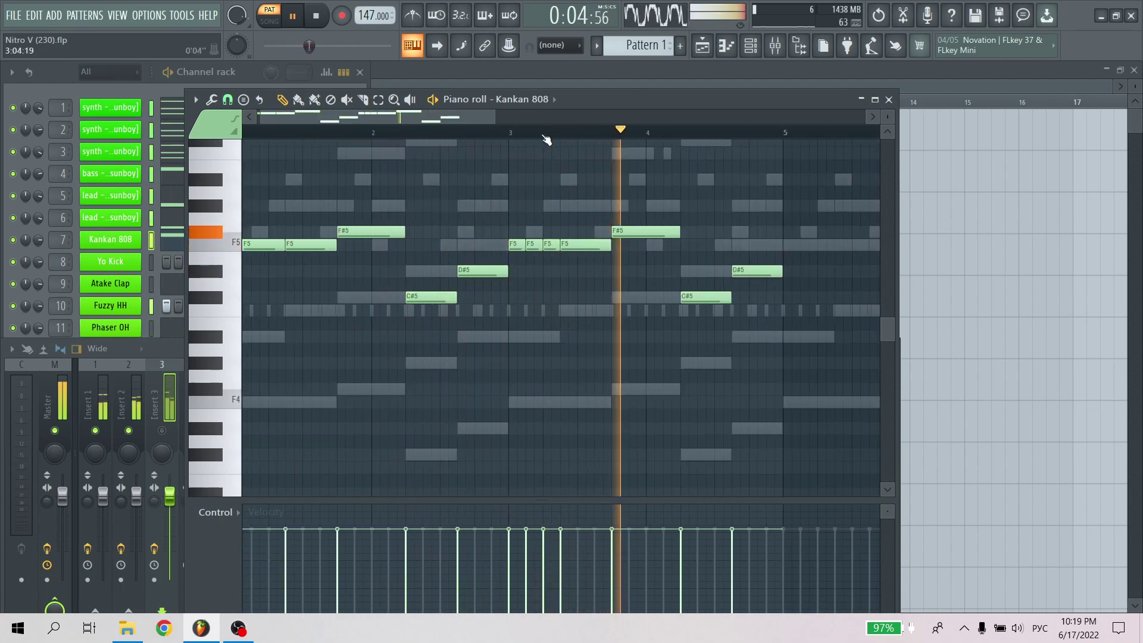
Raise bar 4's C#5 and D#5 808 notes by one octave, and duplicate the four-bar line into bars 5–8
scroll(544, 141, down, 1)
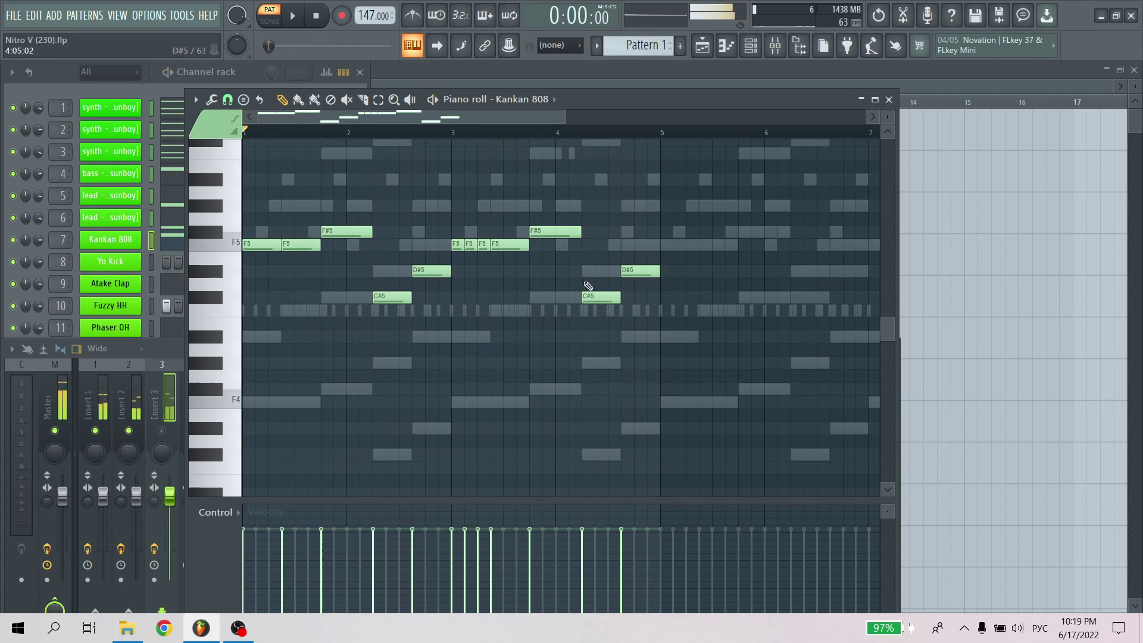
key(ctrl+Up)
key(space)
scroll(638, 259, up, 2)
ctrl+click(638, 262)
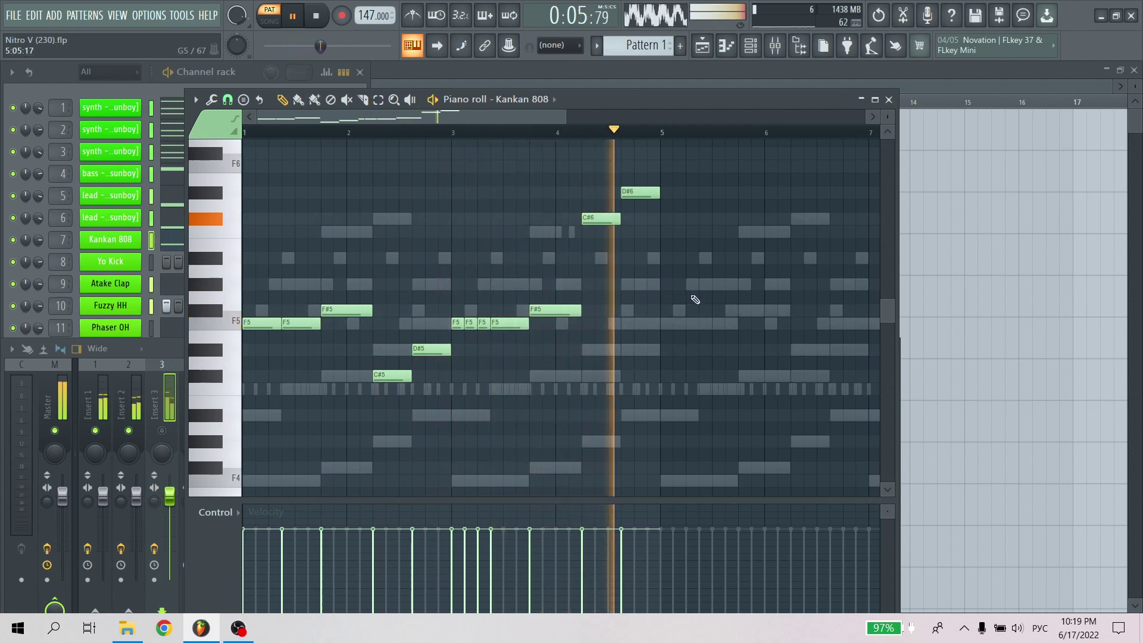
key(ctrl+b)
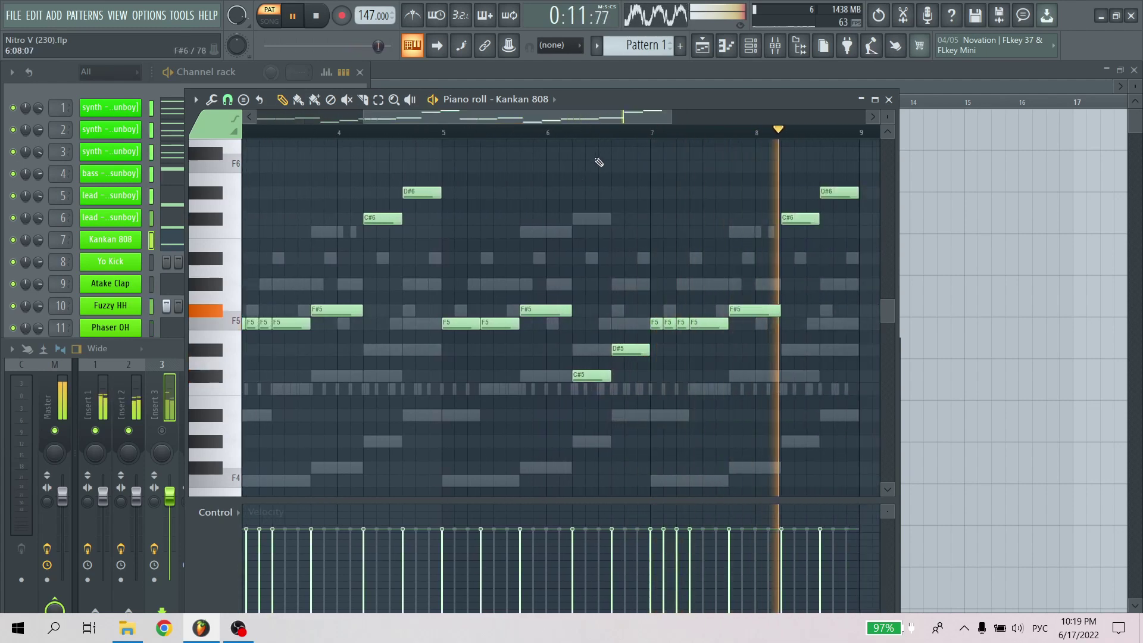
Copy the whole 808 line into the Yo Kick channel, flatten all its notes to C5, and play it
key(ctrl+c)
click(560, 100)
click(557, 282)
key(ctrl+v)
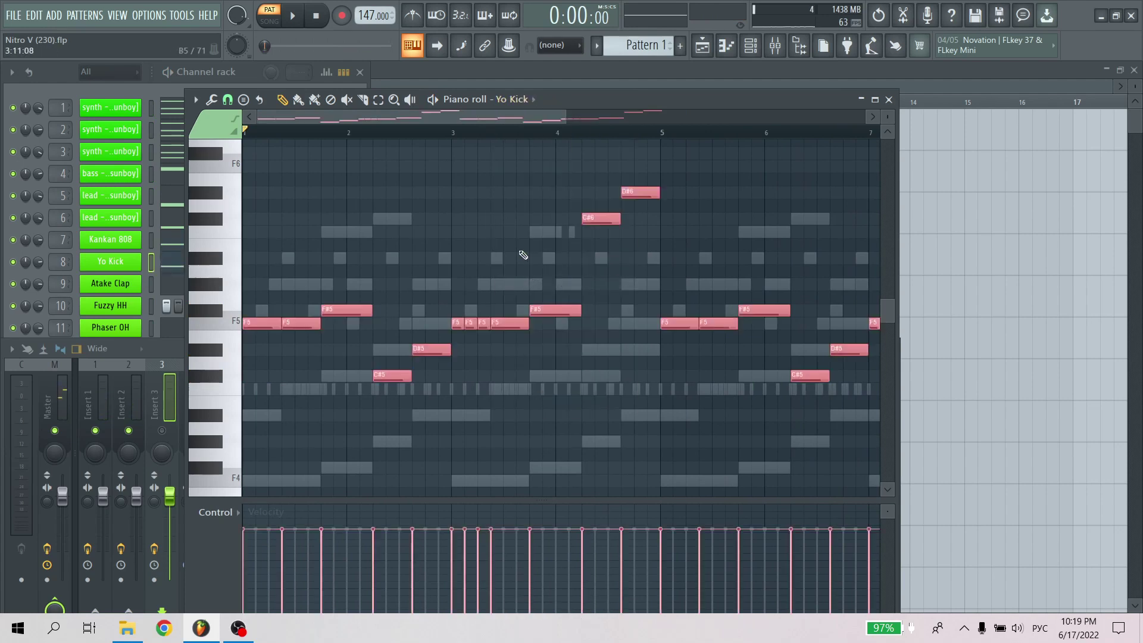
key(alt+k)
key(Return)
key(space)
key(ctrl+d)
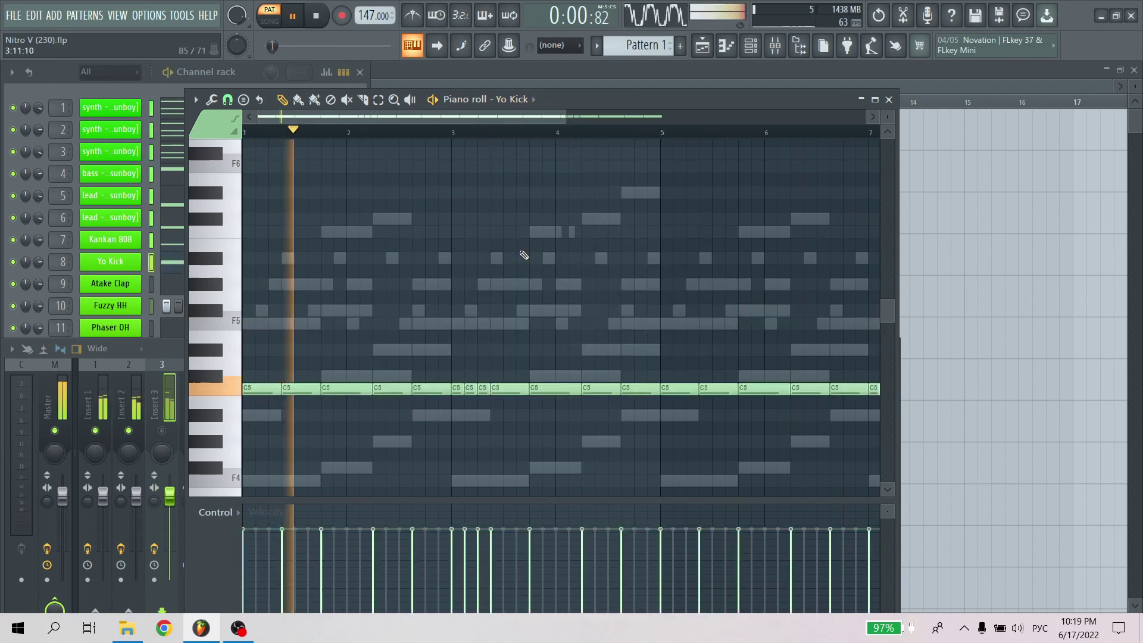
Check the Yo Kick channel's options and examine the full eight-bar kick line during playback
right_click(140, 257)
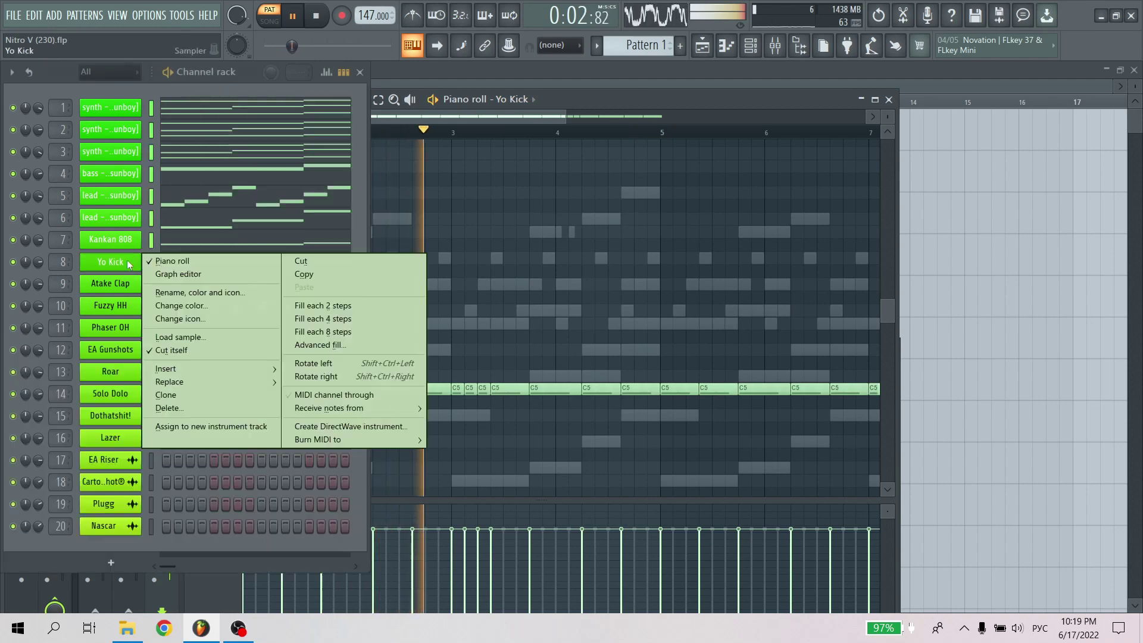
click(532, 233)
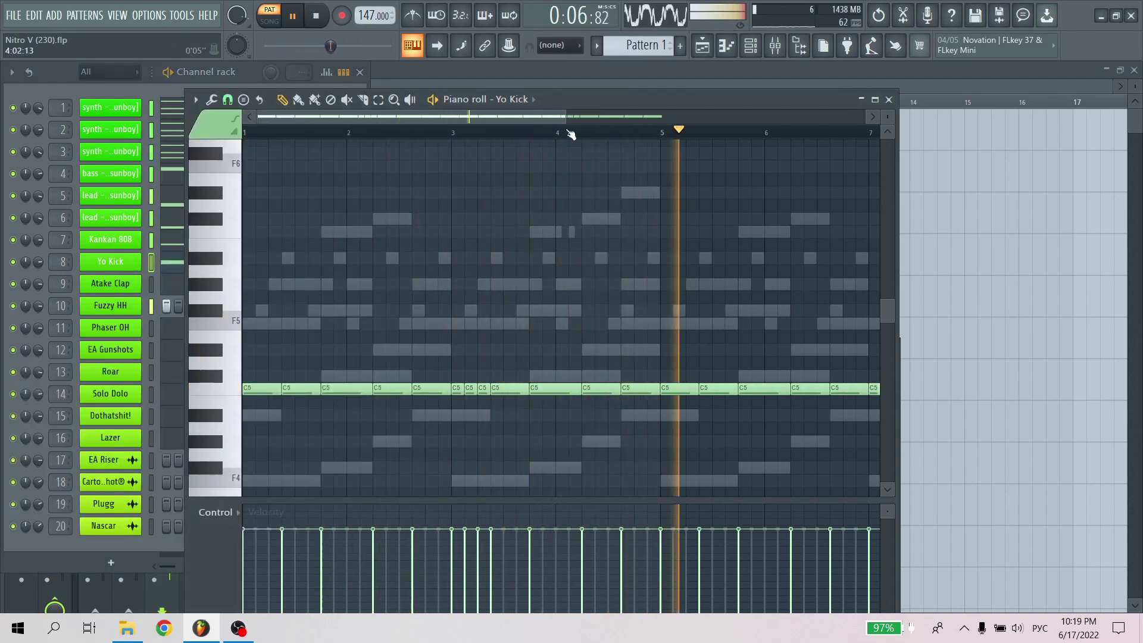
drag(563, 121, 659, 146)
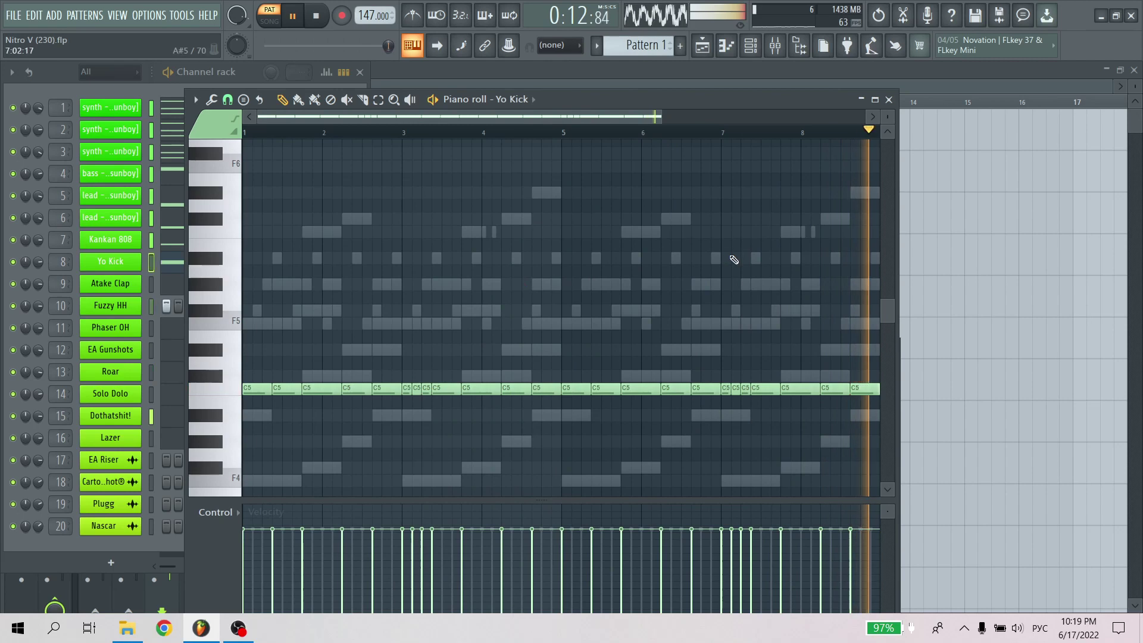
Open the mixer and inspect the FabFilter Pro-Q 3 curve on Insert 1 during playback
click(776, 52)
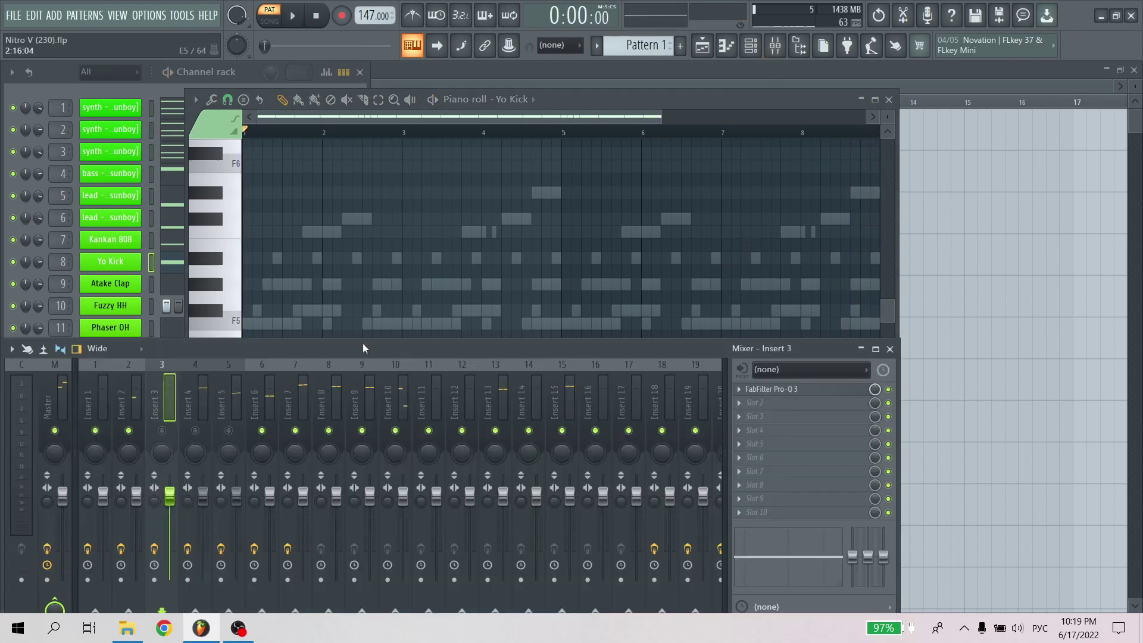
click(101, 399)
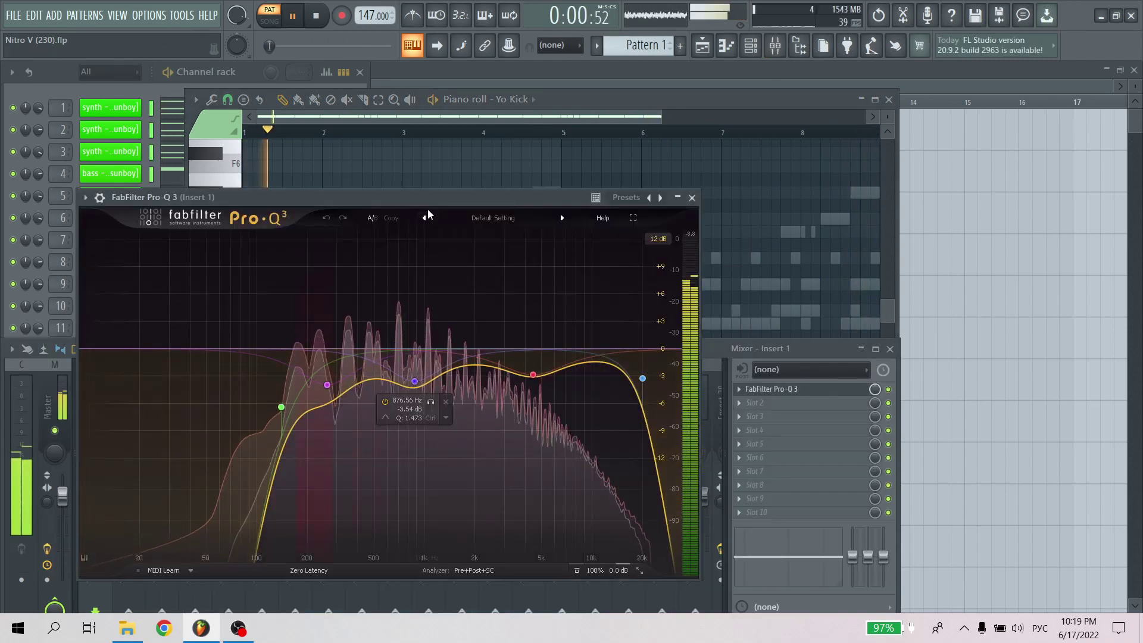
drag(430, 200, 450, 186)
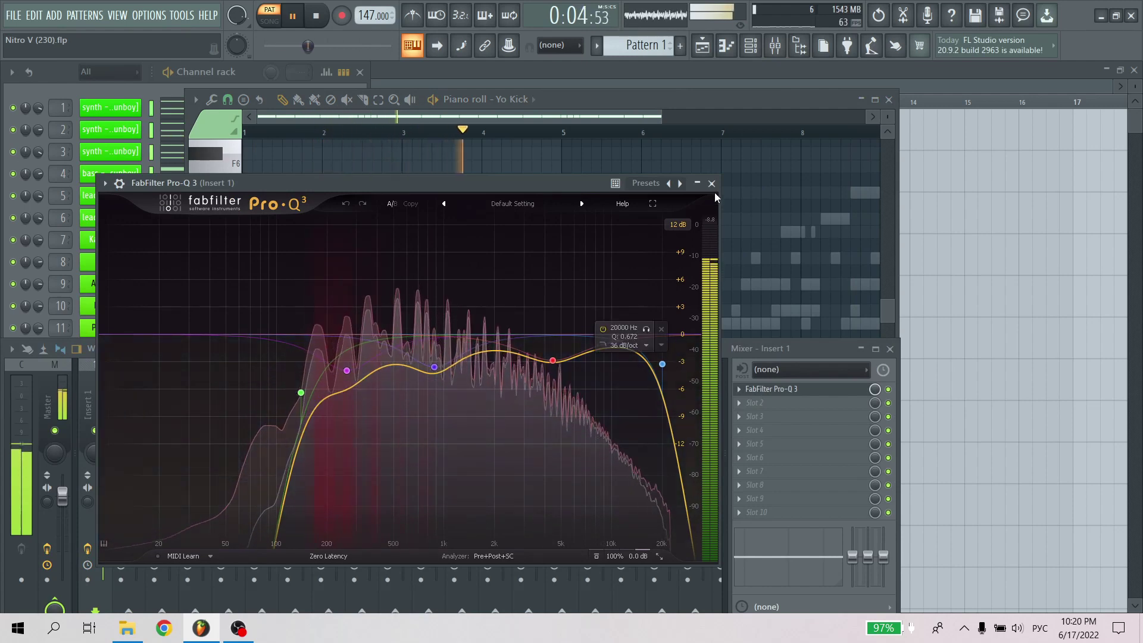
key(space)
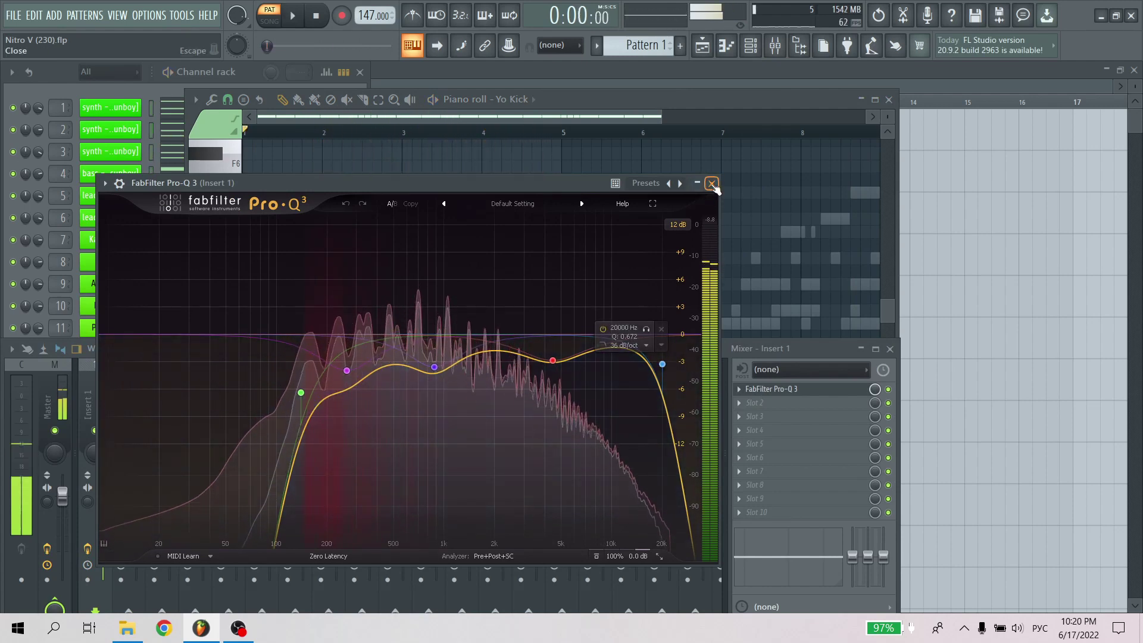
click(713, 184)
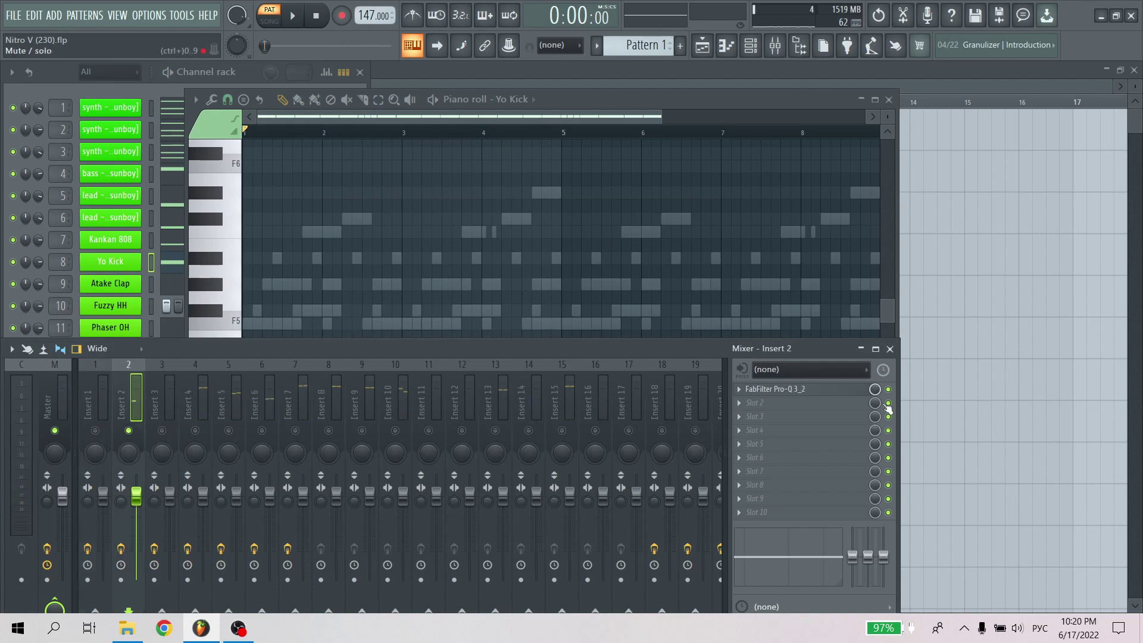
Inspect the FabFilter Pro-Q 3 curve on the soloed Insert 2 while the pattern plays
key(space)
click(774, 389)
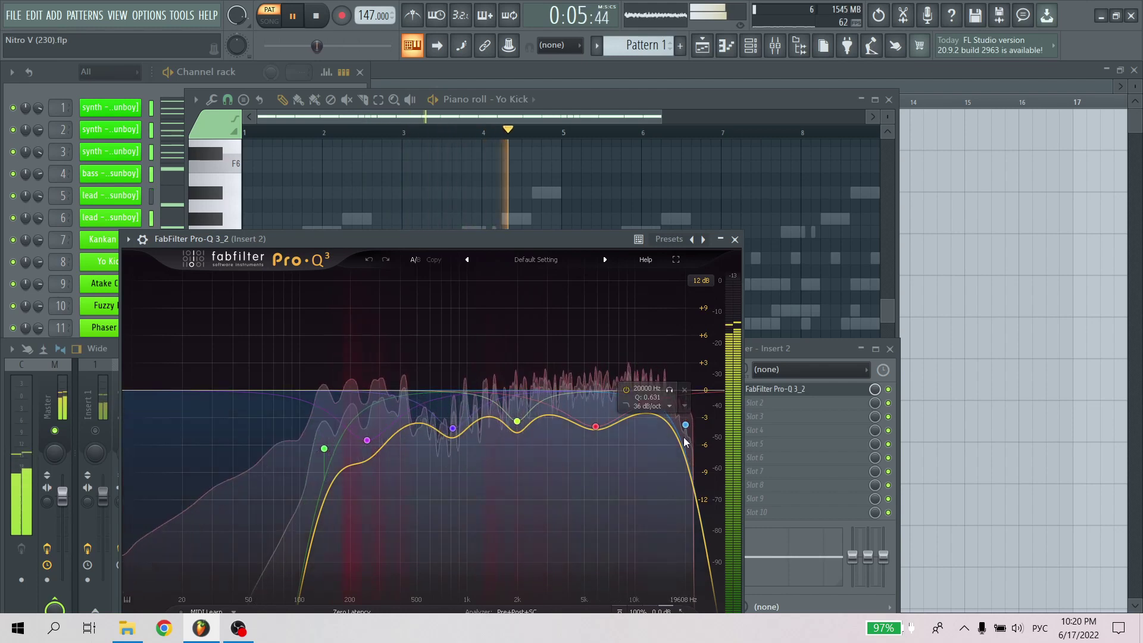
click(736, 240)
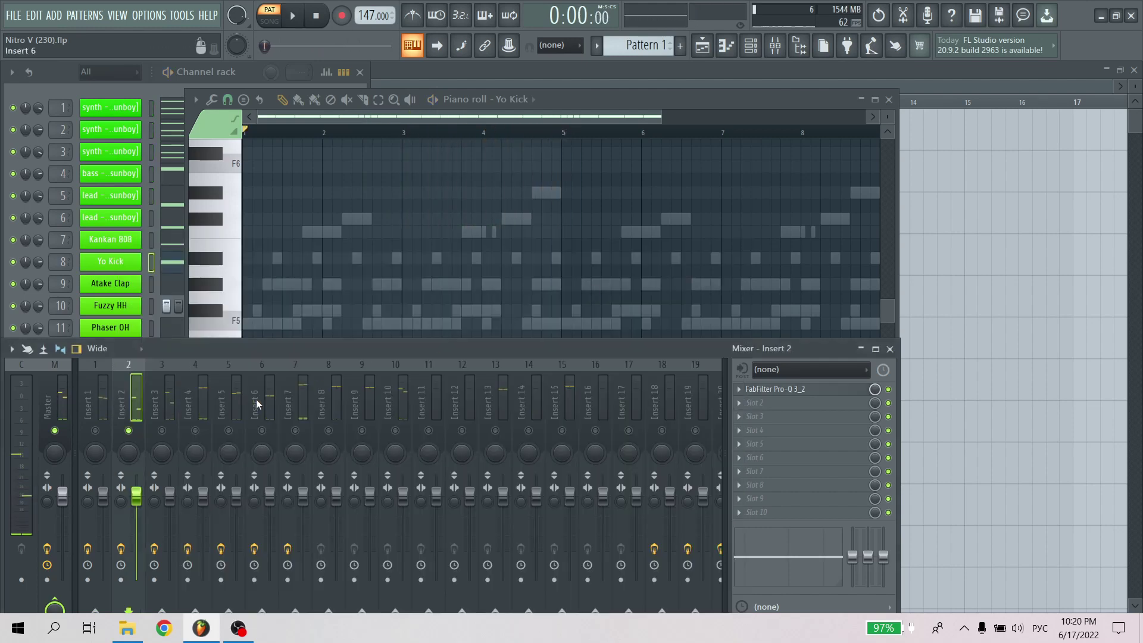
Play the pattern and examine the FabFilter Pro-Q 3 bands on Insert 3
click(764, 390)
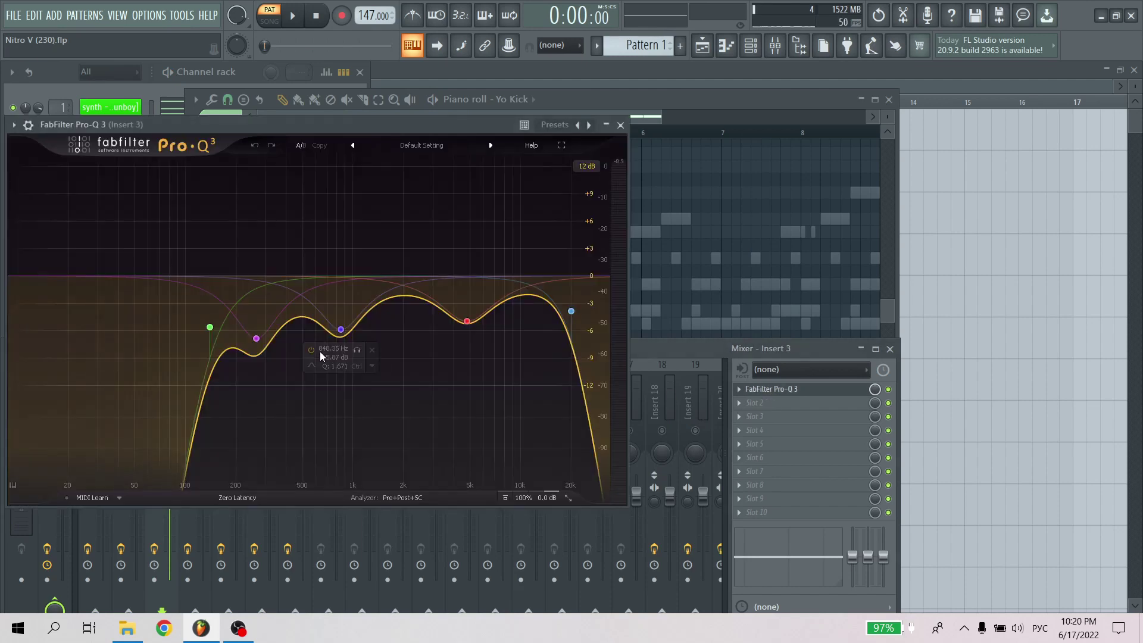
key(space)
click(330, 334)
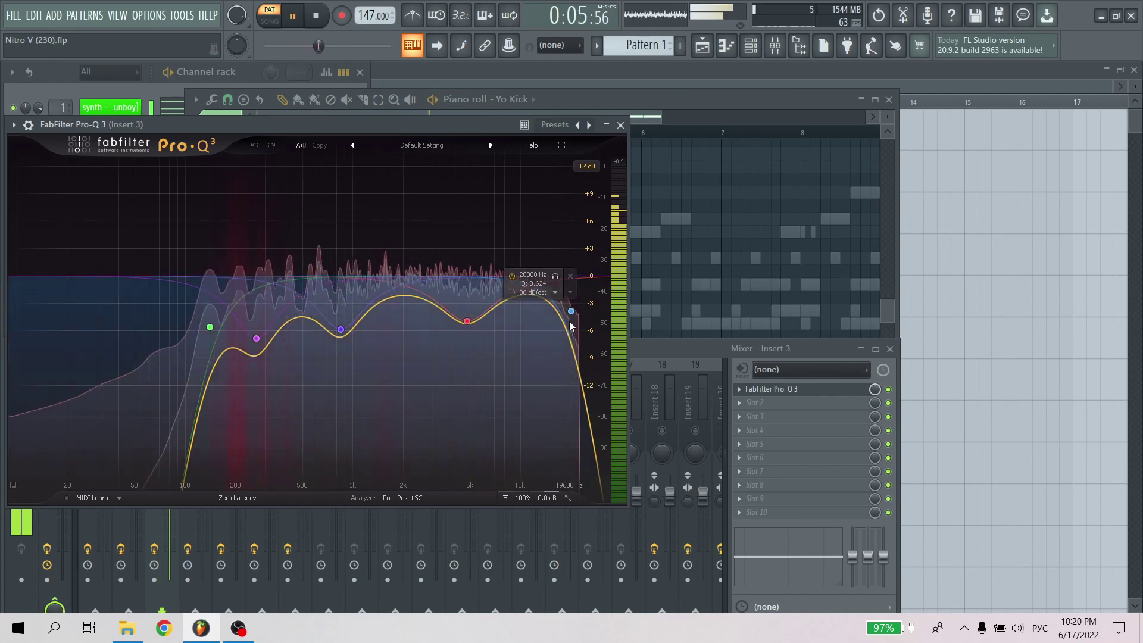
click(621, 125)
Examine the CamelCrusher distortion settings on Insert 4 while listening to the soloed track
key(space)
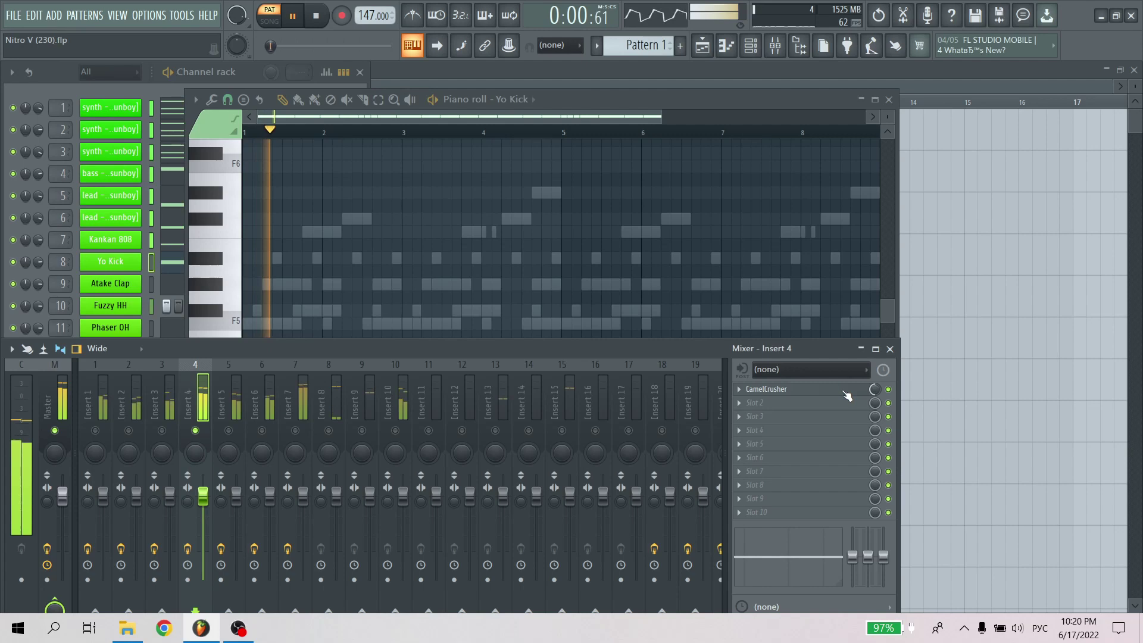
click(839, 395)
drag(80, 160, 187, 170)
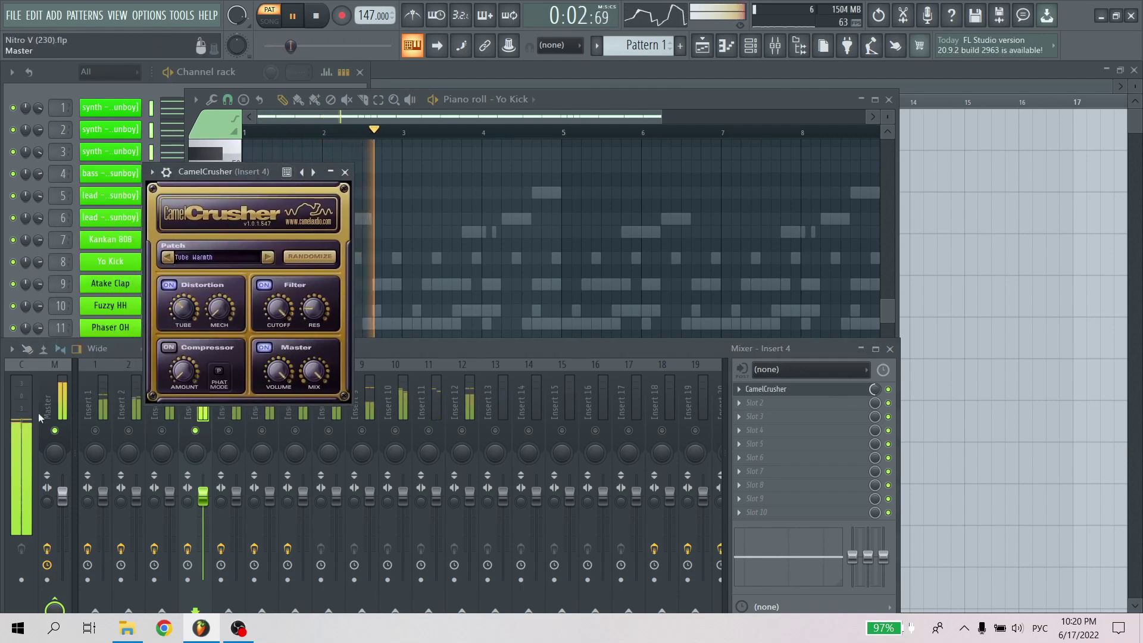
click(345, 172)
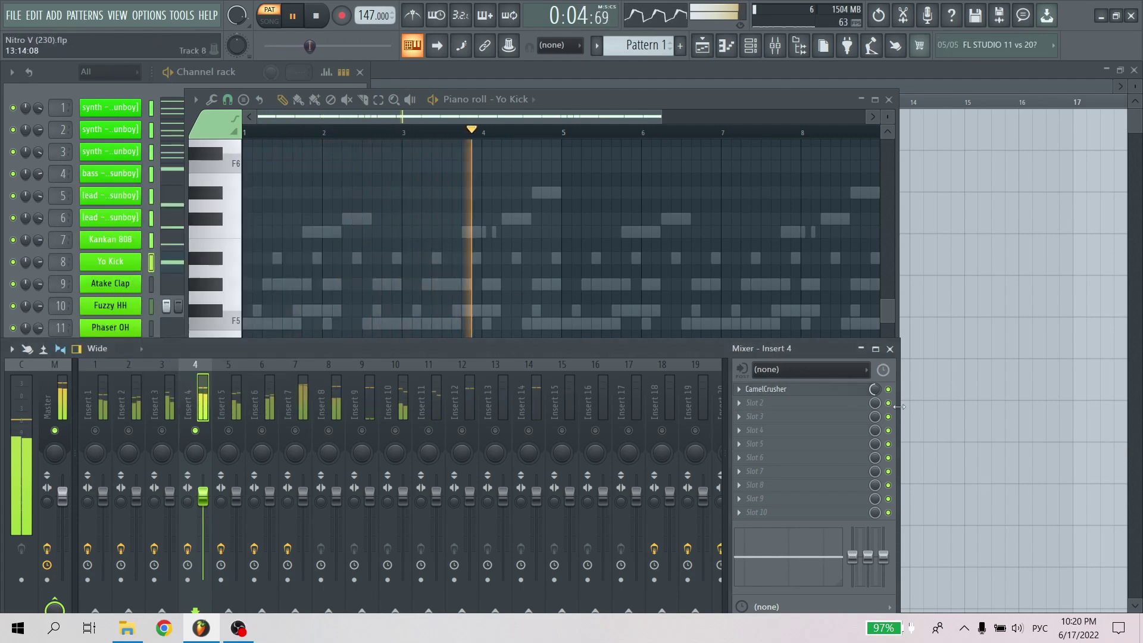
key(space)
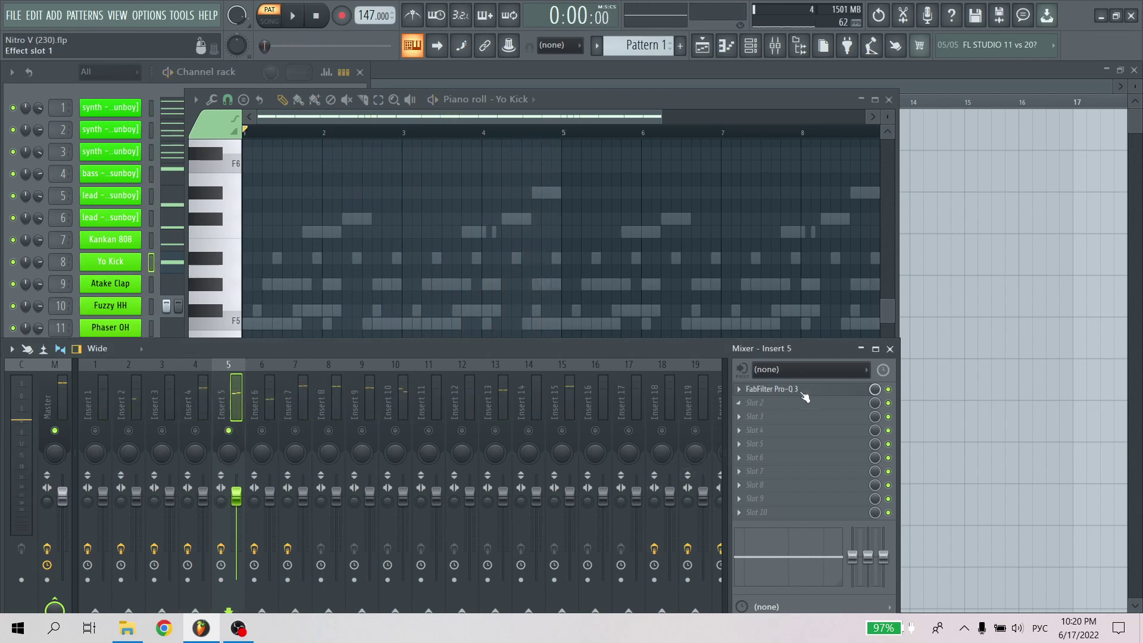
Examine the FabFilter Pro-Q 3 curve on the soloed Insert 5 during playback
click(803, 394)
key(space)
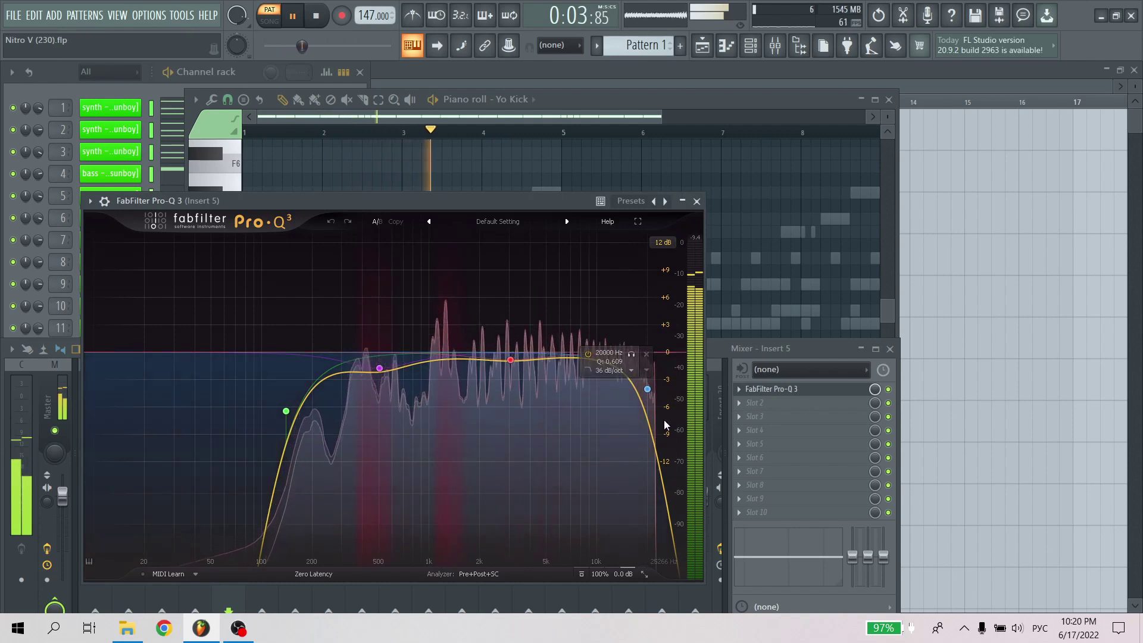
click(697, 201)
key(space)
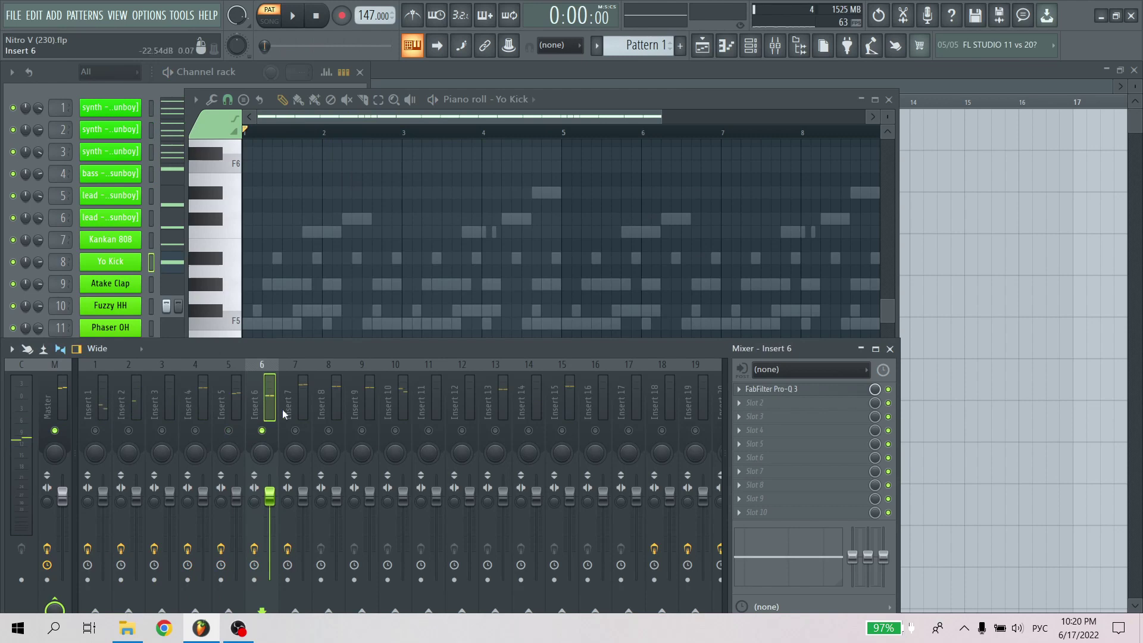
Audition the soloed Insert 6 and examine each band of its FabFilter Pro-Q 3
key(space)
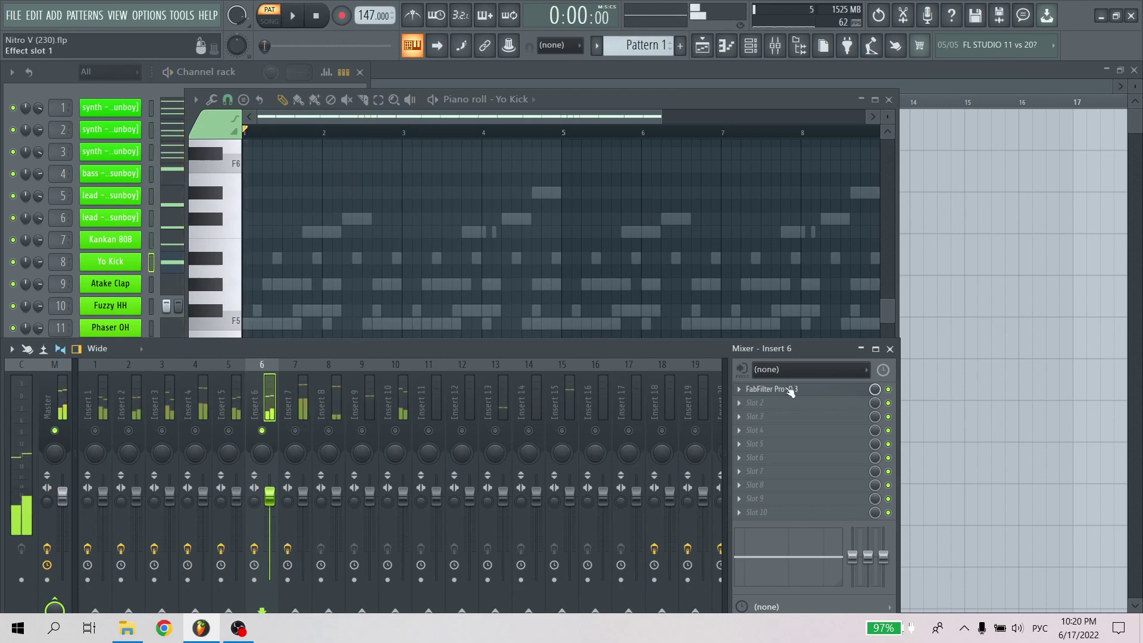
click(786, 391)
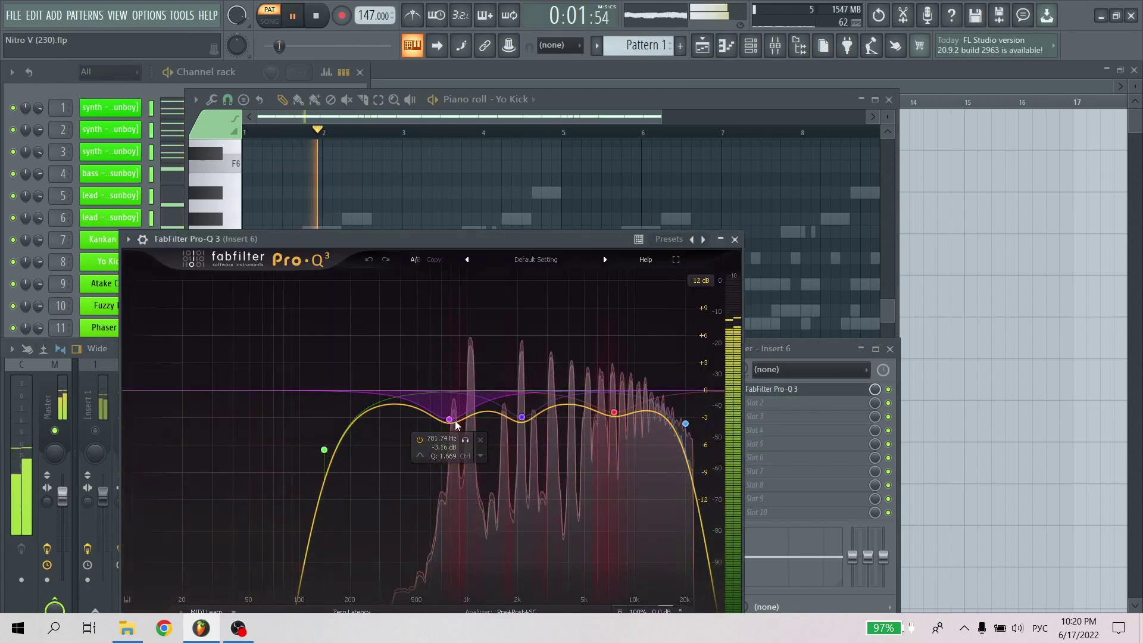
mouse_move(528, 420)
mouse_move(614, 415)
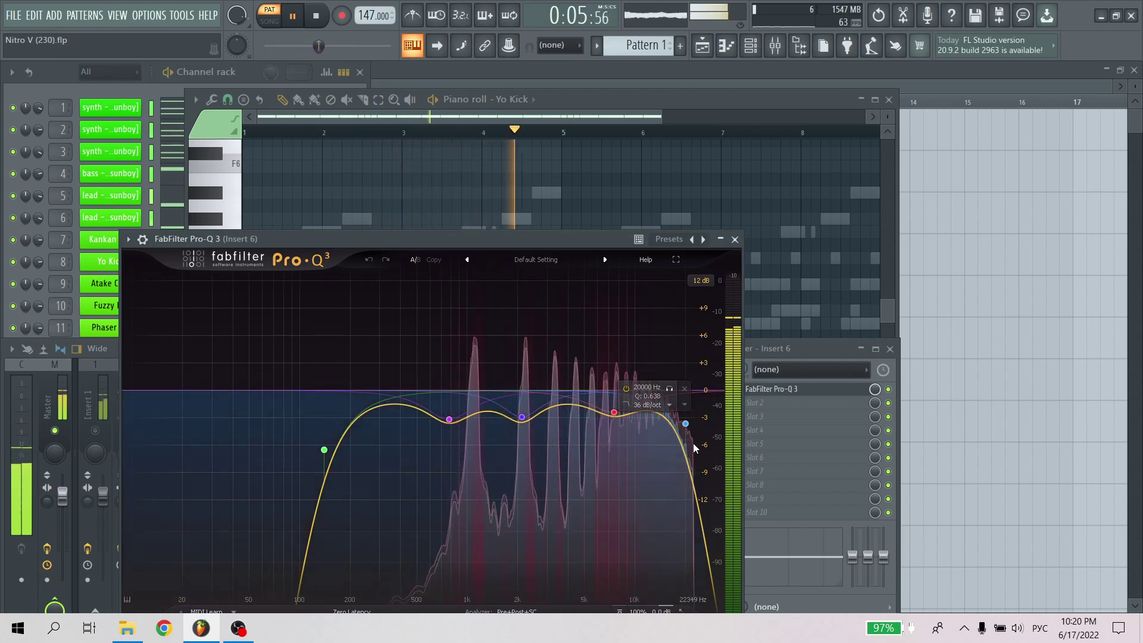
key(space)
click(735, 240)
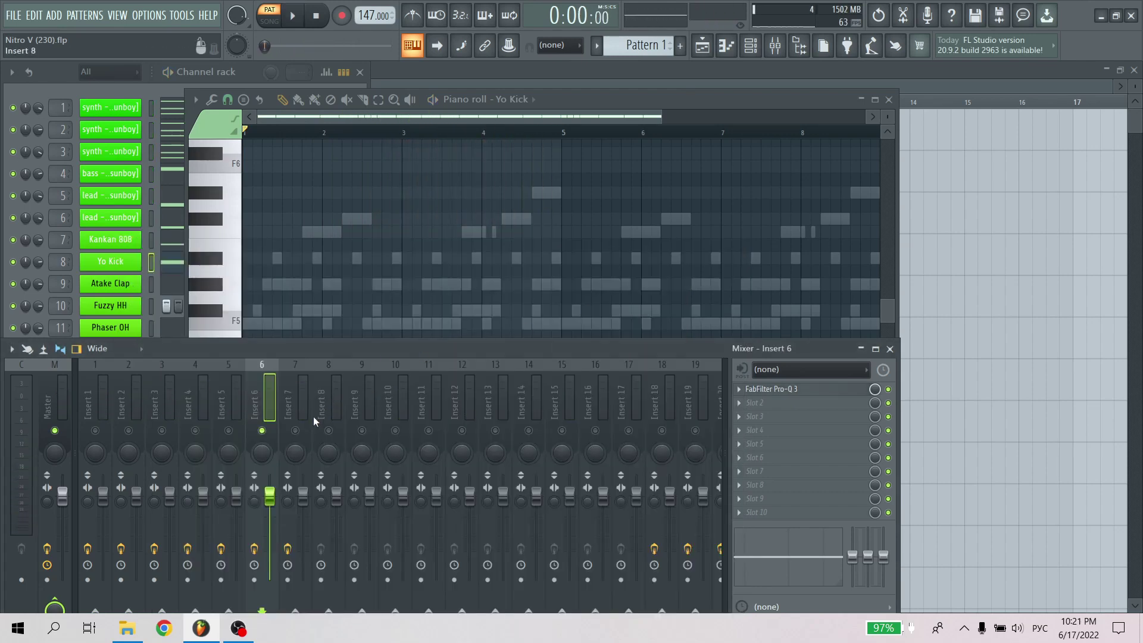
Solo Insert 7, play it, and inspect its Cymatics Vortex and CamelCrusher effects
click(304, 434)
key(space)
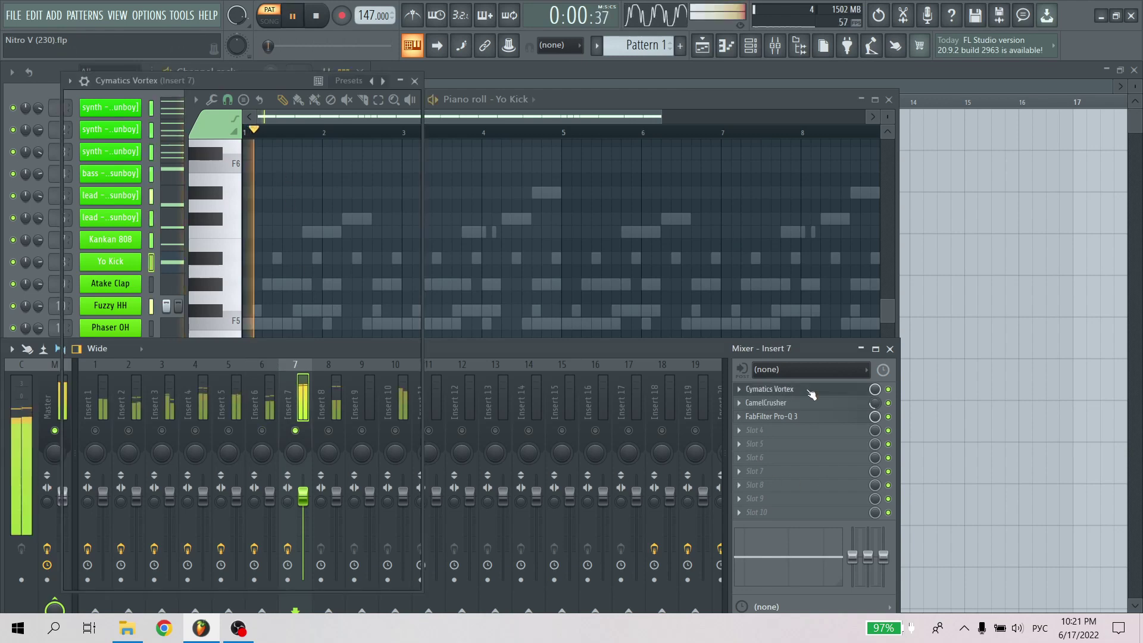
click(812, 389)
drag(286, 76, 413, 109)
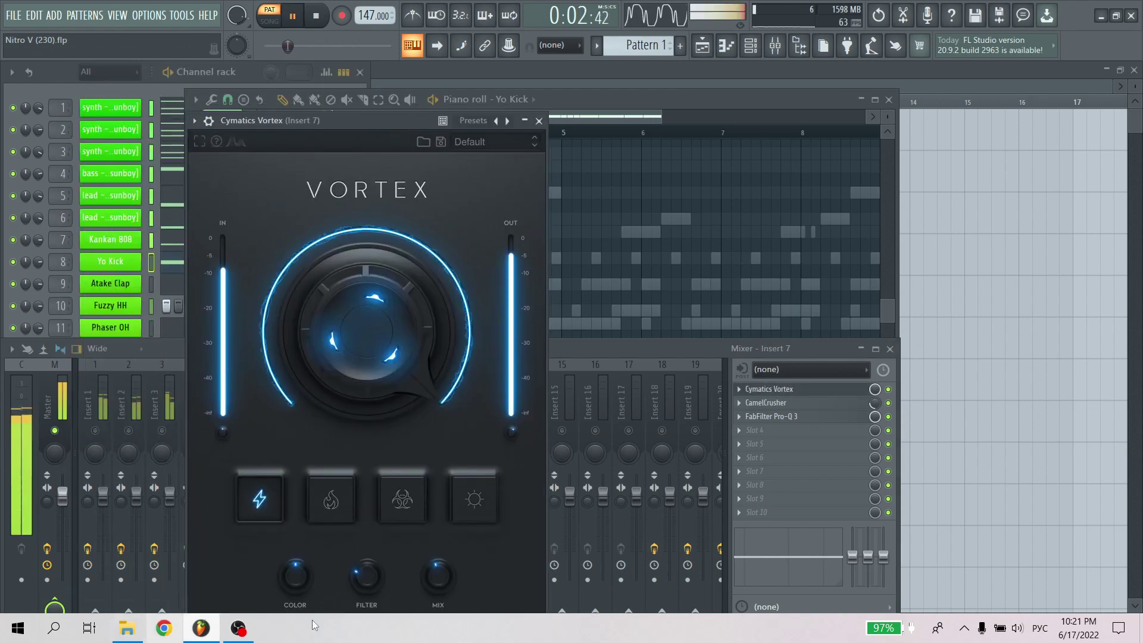
click(541, 122)
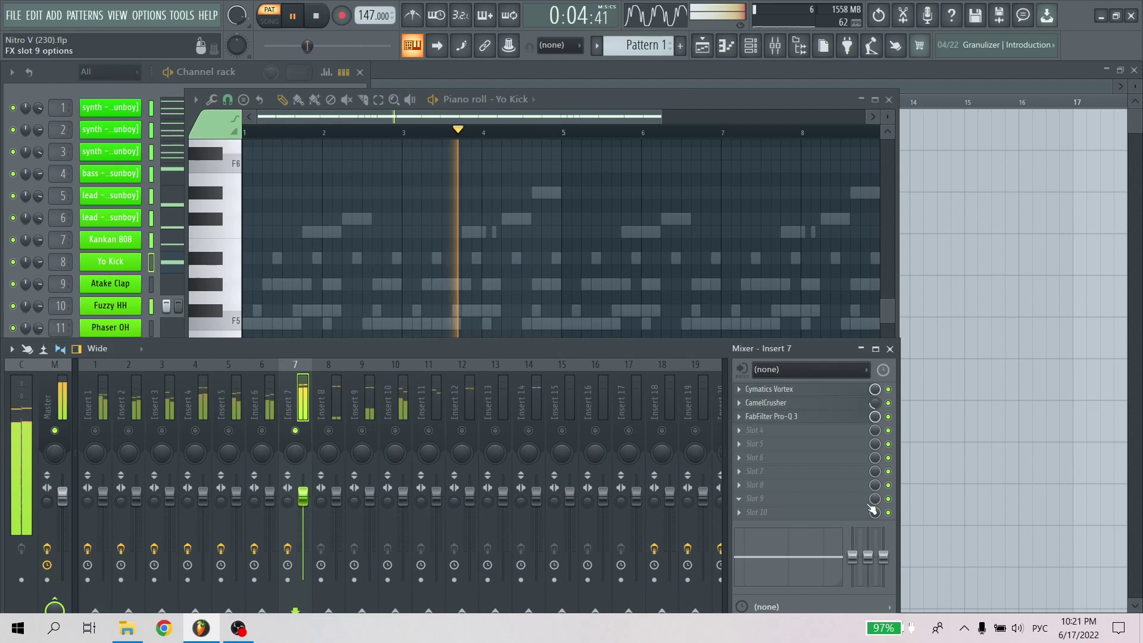
click(833, 404)
drag(151, 162, 368, 197)
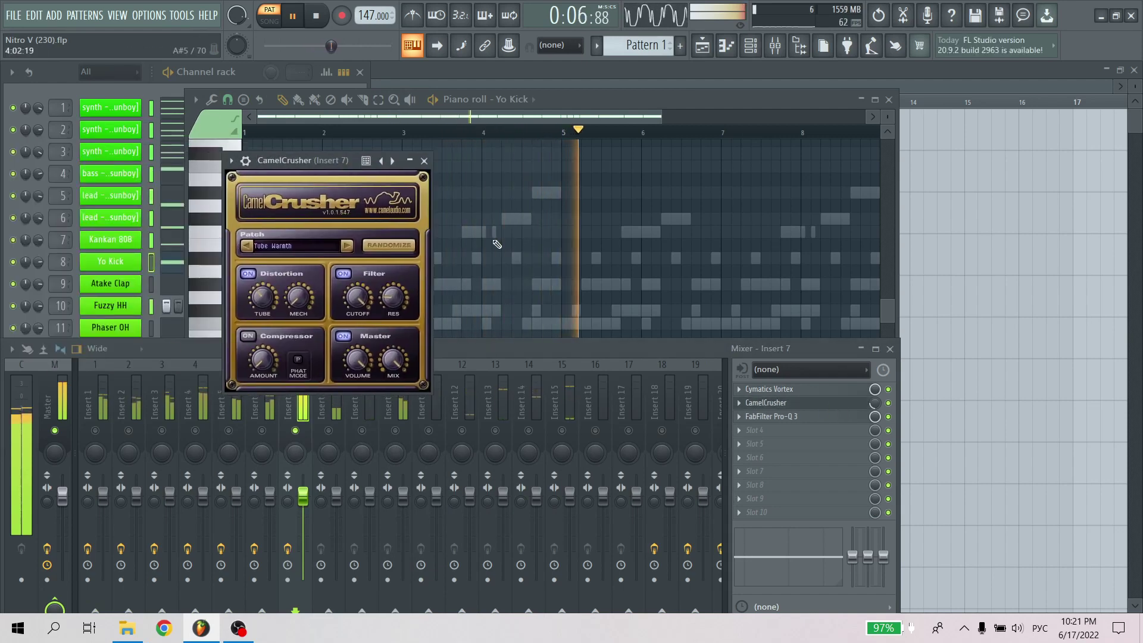
click(424, 161)
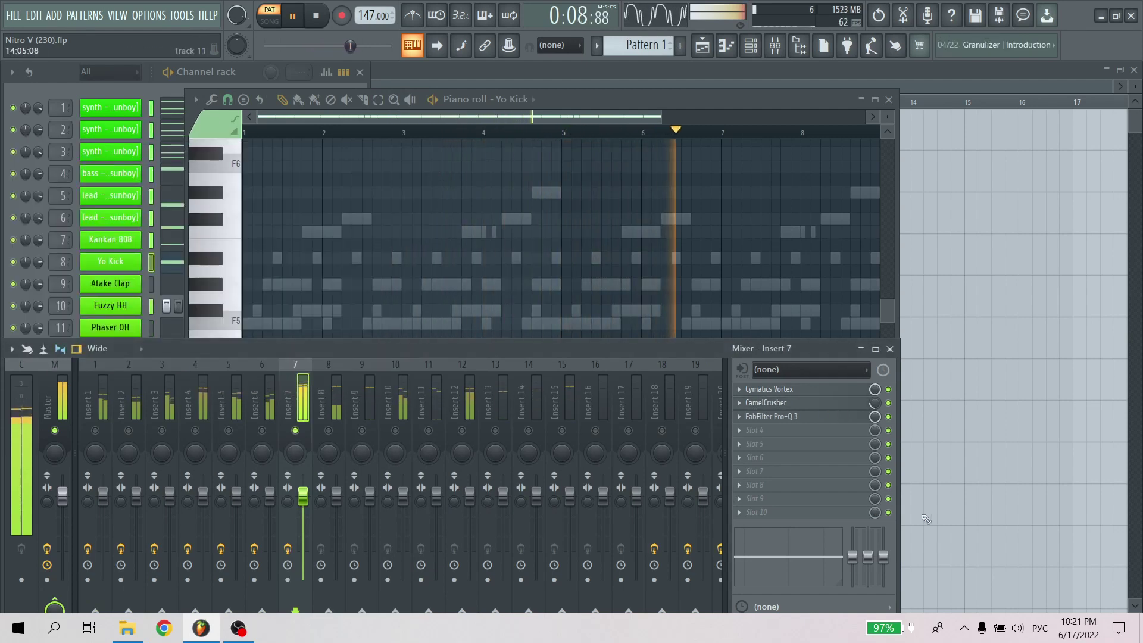
Check the FabFilter Pro-Q 3 in Insert 7's third effect slot and remove it from the slot
click(834, 417)
click(658, 163)
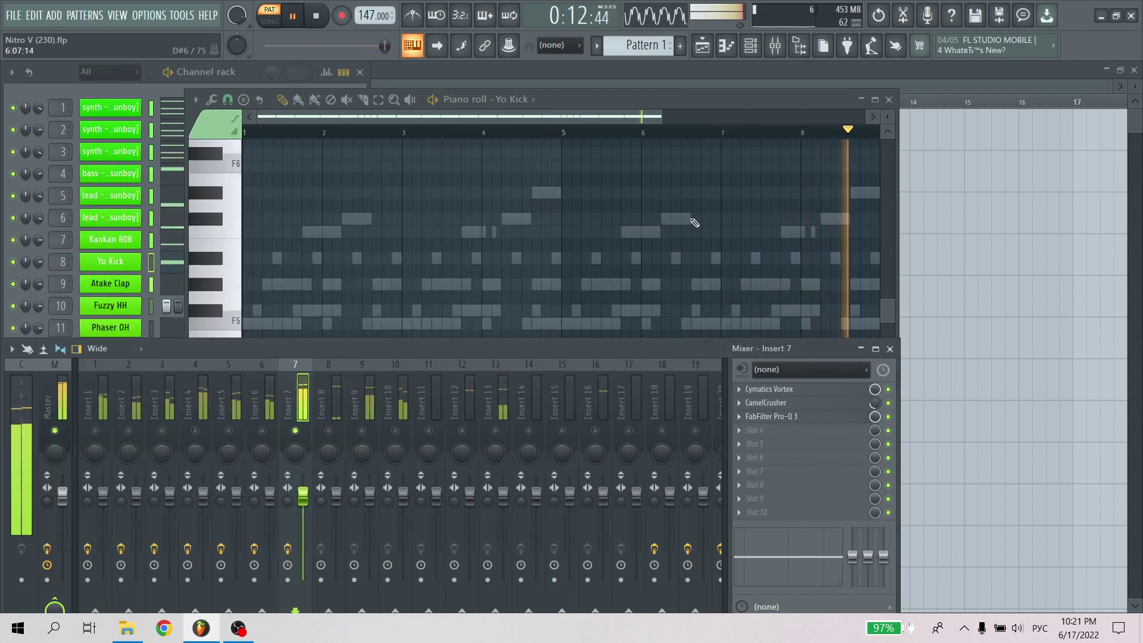
key(space)
click(739, 416)
click(761, 316)
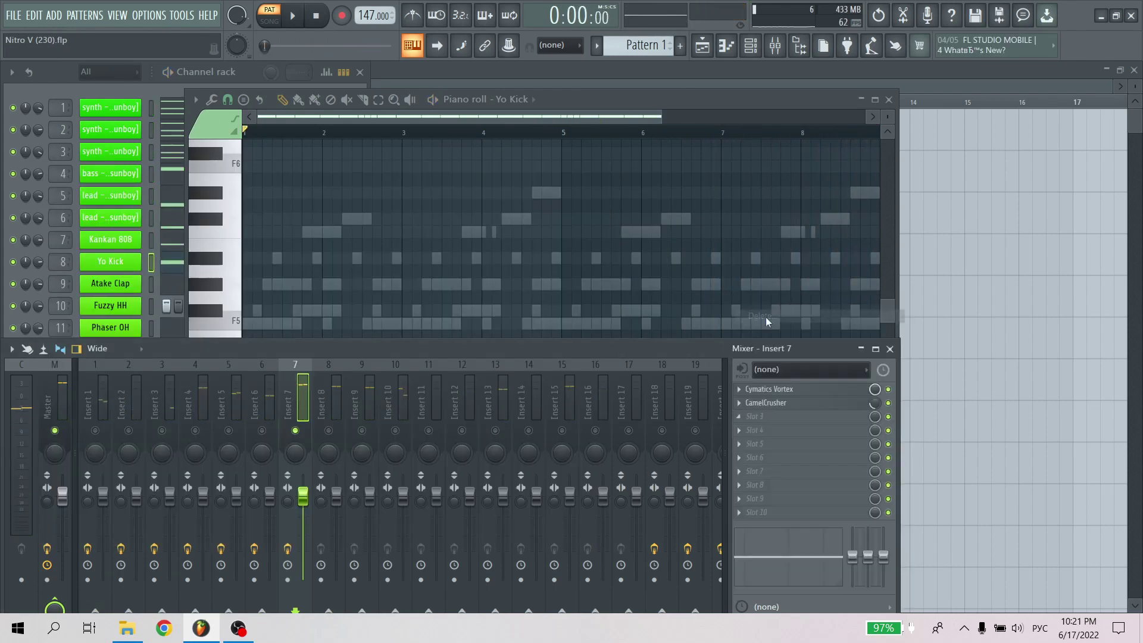
Solo Inserts 8 through 11 in turn, play Insert 8 briefly, and check their effect slots
click(340, 432)
key(space)
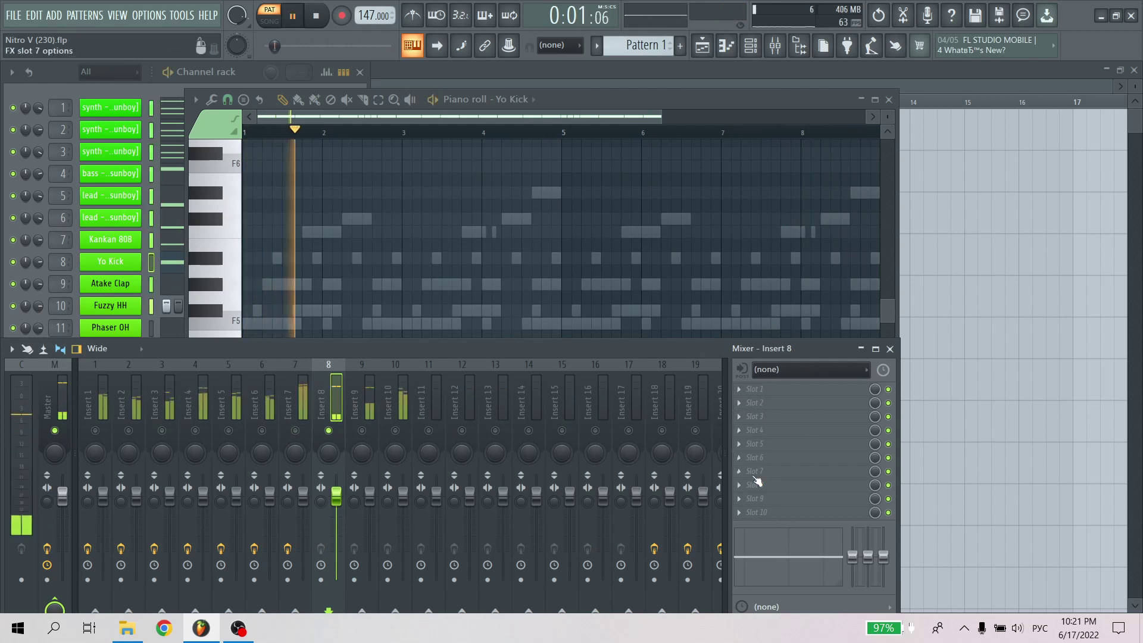
key(space)
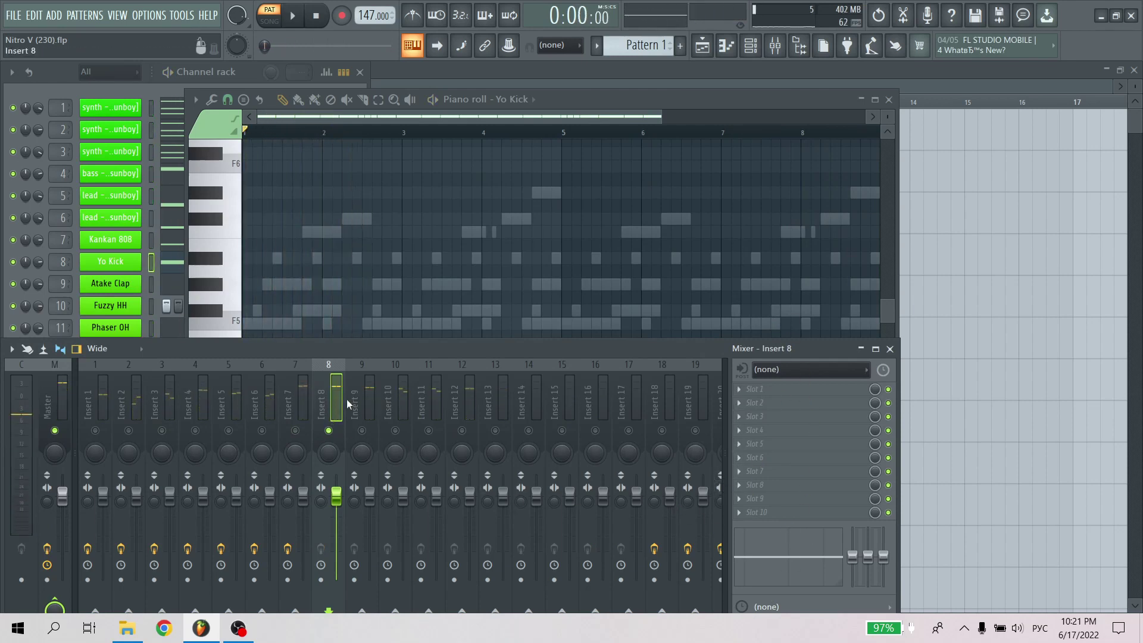
click(361, 429)
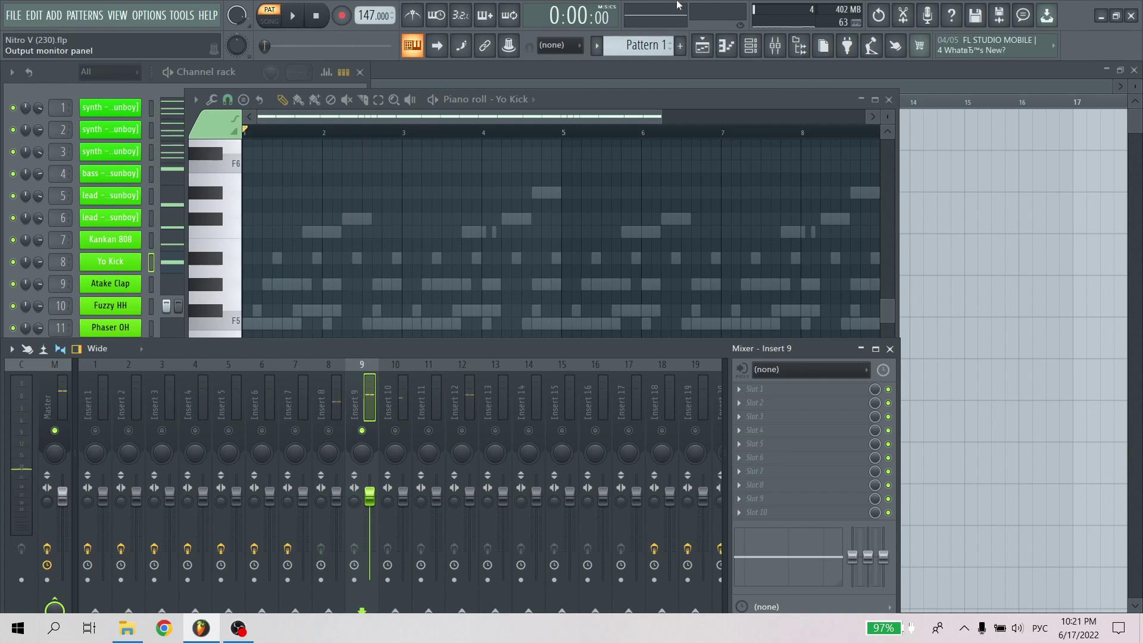
click(751, 46)
click(409, 409)
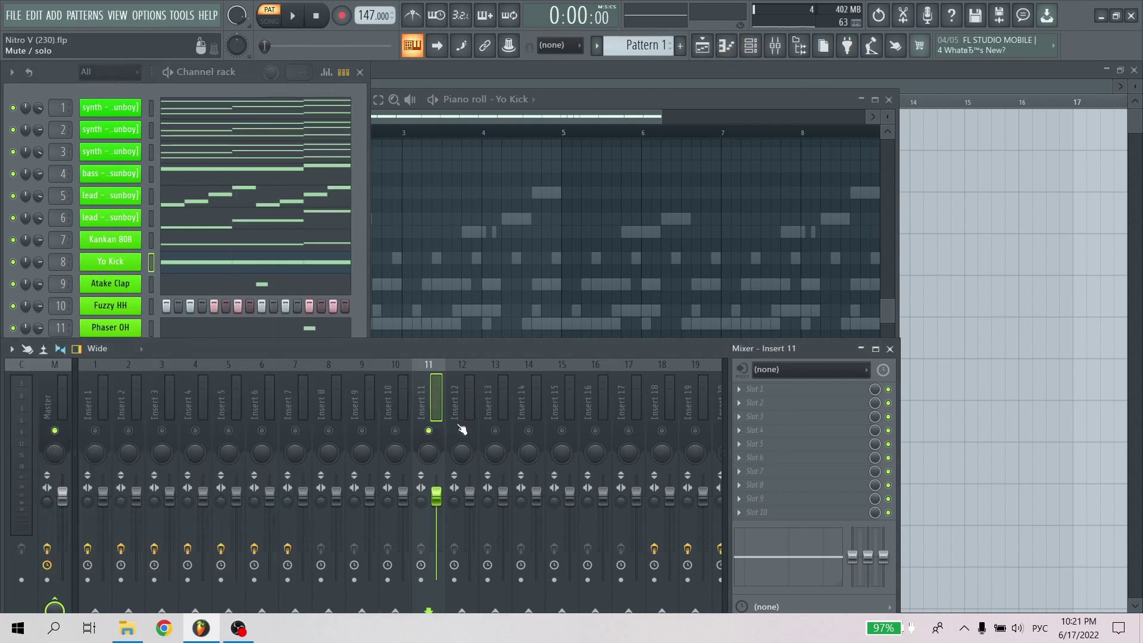
Solo Insert 12, audition the EA Gunshots sample, and check the insert's effect slots
click(462, 429)
click(162, 293)
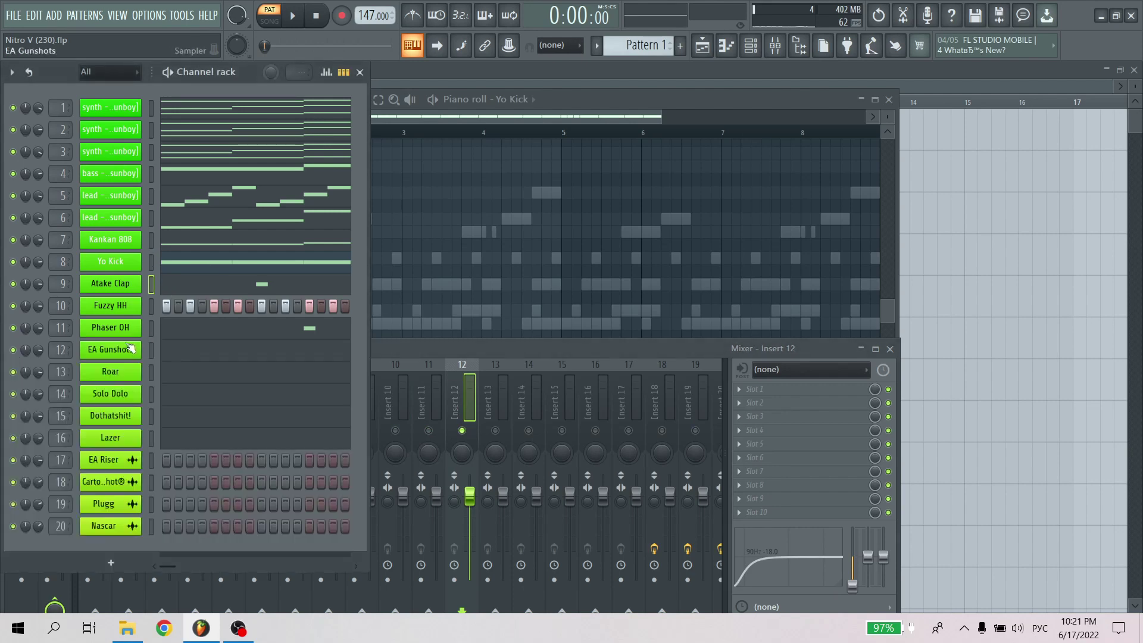
click(115, 350)
click(199, 444)
click(455, 162)
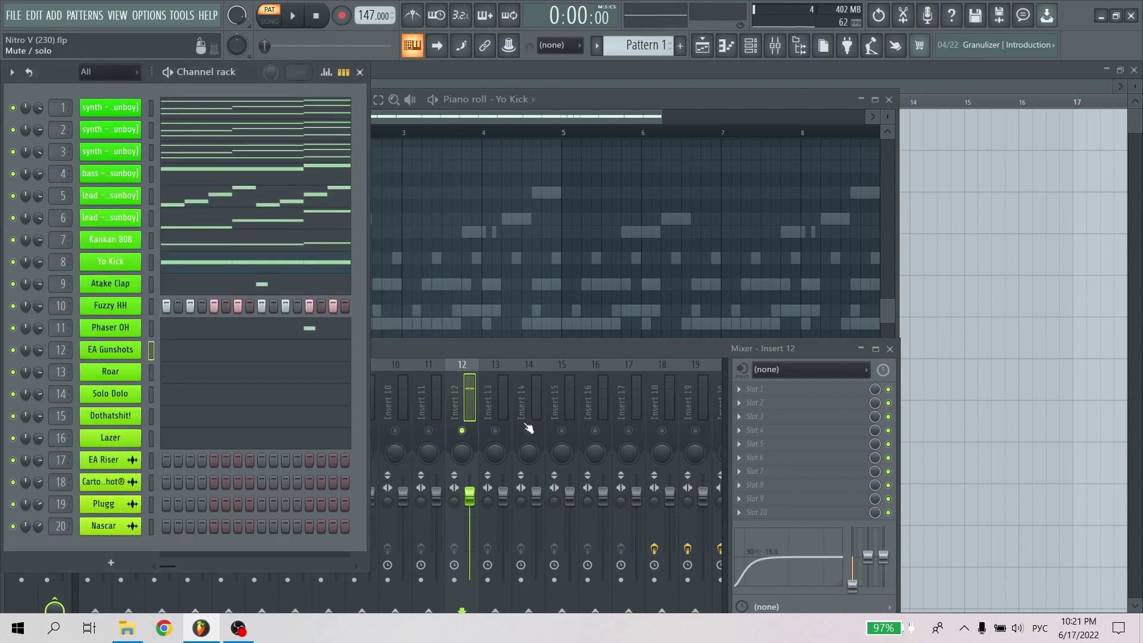
Solo Insert 13, audition the Roar sample, and check the insert's effect slots and equalizer
click(497, 411)
click(151, 285)
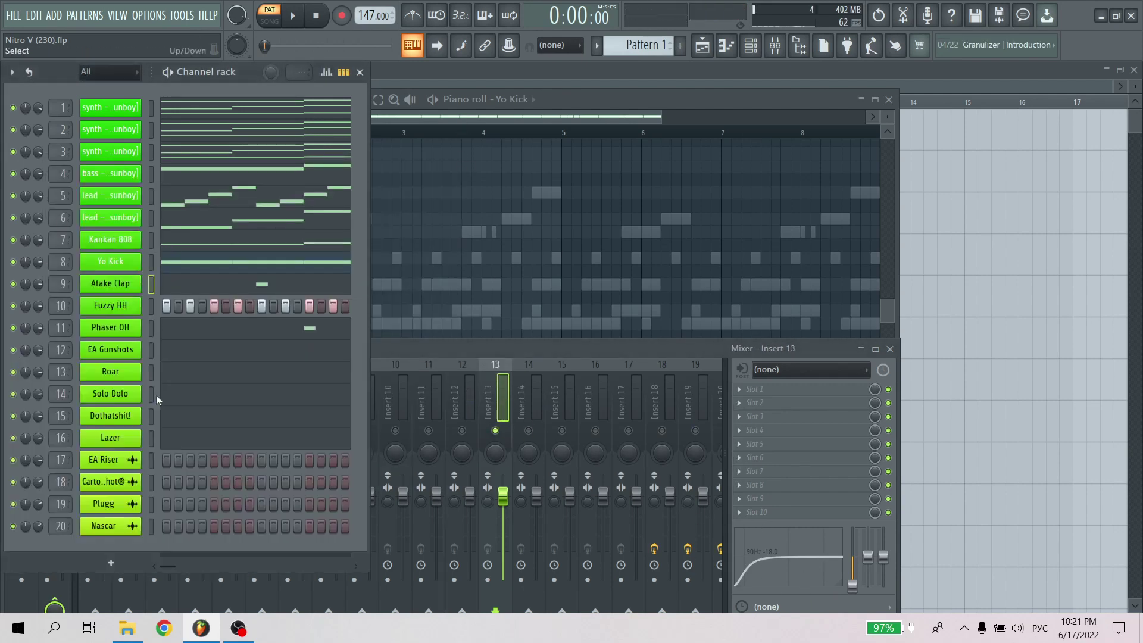
click(125, 374)
click(513, 462)
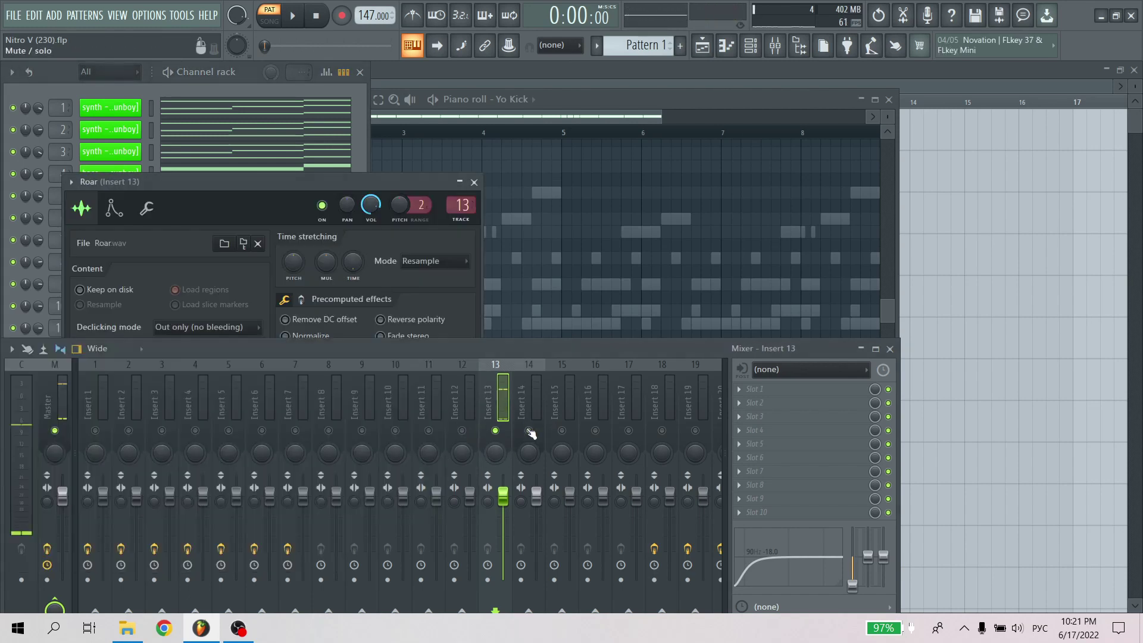
click(511, 394)
click(475, 184)
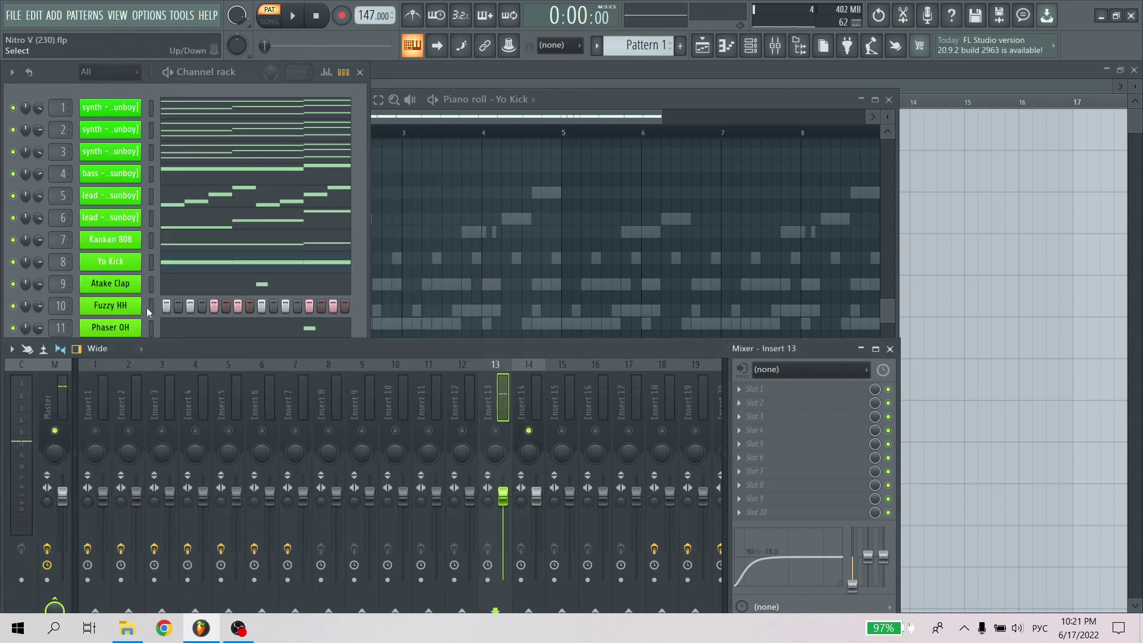
Audition the Solo Dolo sample on Insert 14 and the Dothatshit! sample on Insert 15, checking each insert's effects
click(150, 310)
click(126, 393)
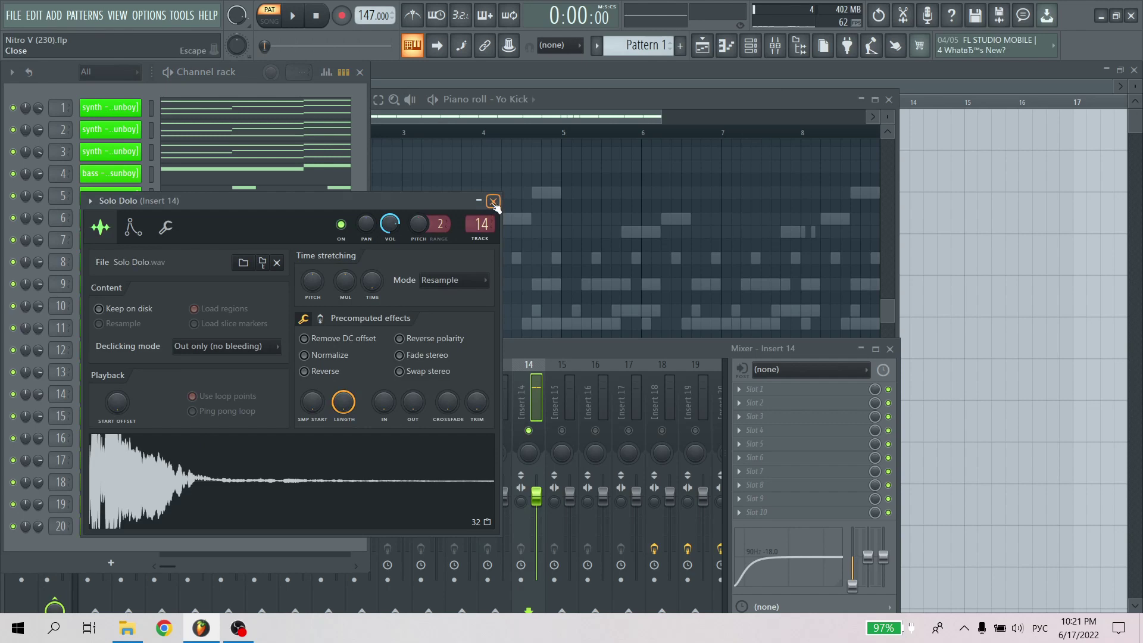
click(494, 202)
click(562, 398)
click(144, 314)
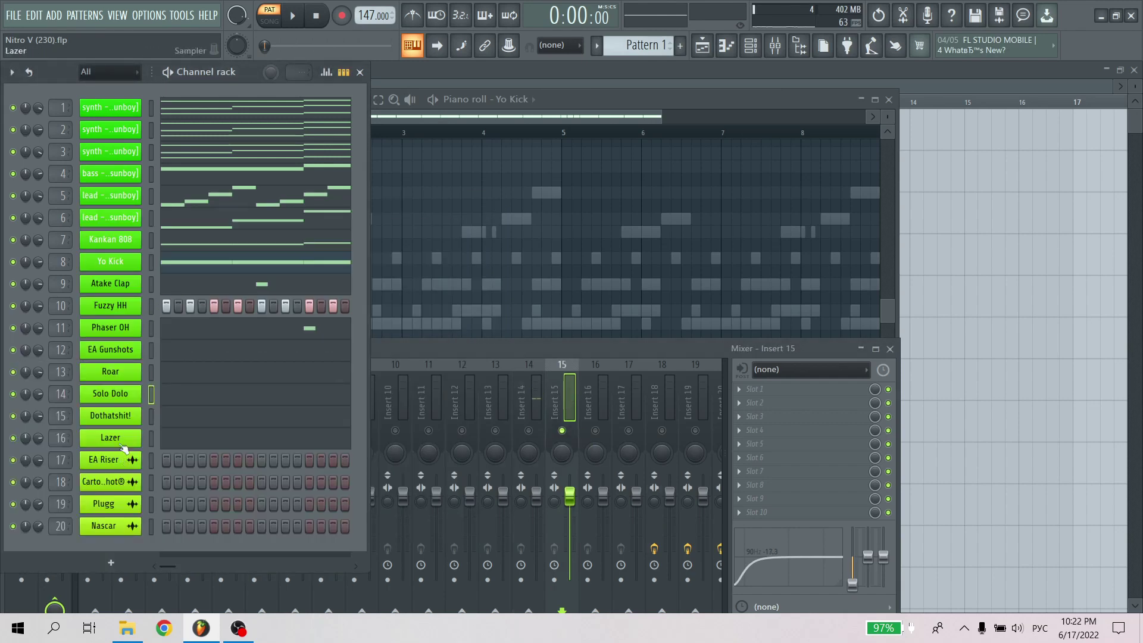
click(123, 414)
click(512, 222)
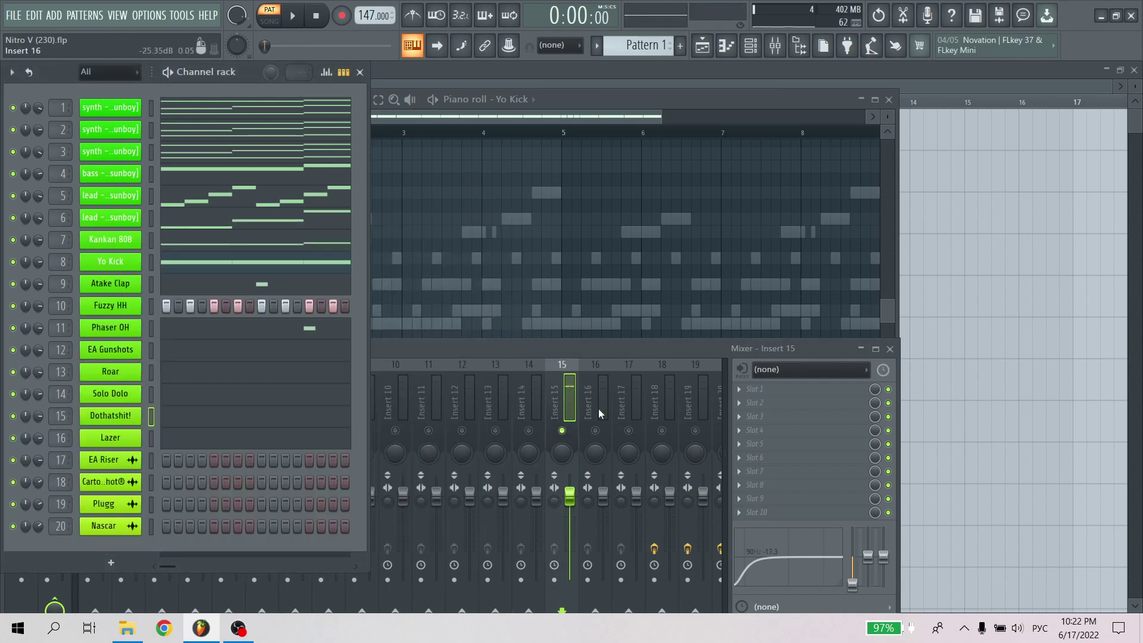
Audition the Lazer sample on soloed Insert 16, and check the effect slots of Insert 17
click(605, 405)
click(160, 320)
click(109, 438)
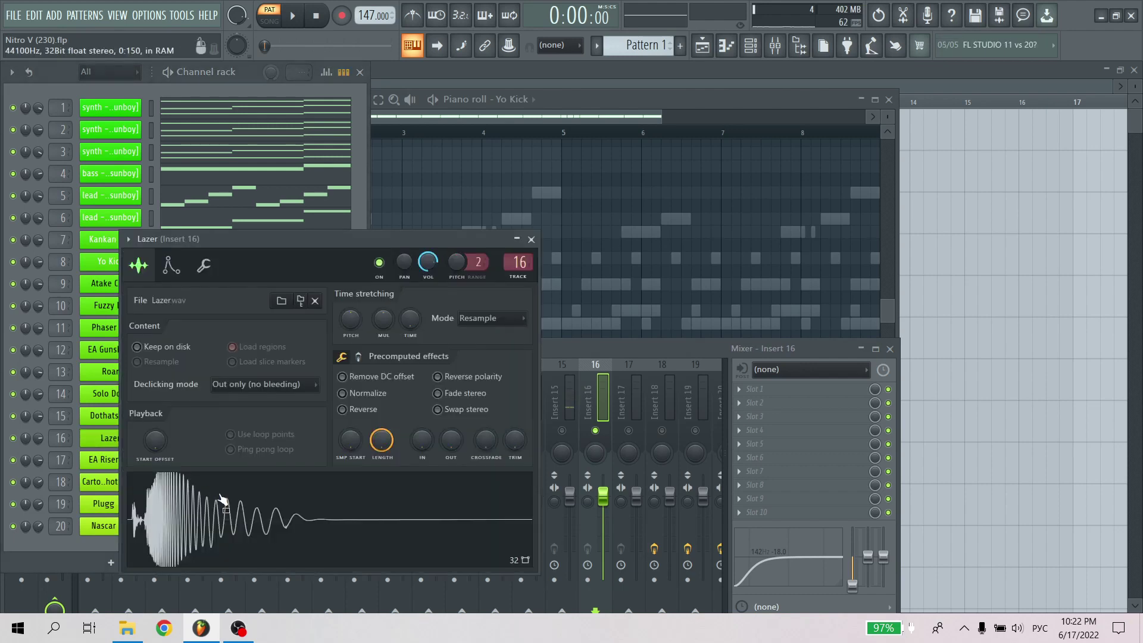
click(531, 239)
click(631, 366)
click(367, 327)
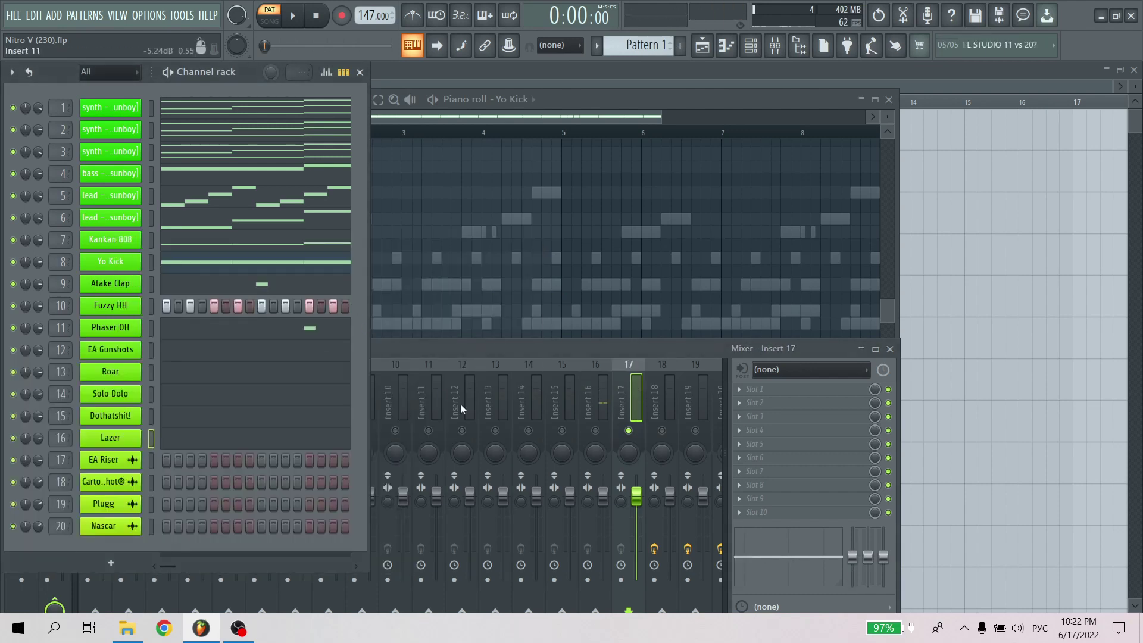
Solo Insert 18 and examine its FabFilter Pro-Q 3 bands while auditioning the Cartoon Shot sample
click(670, 399)
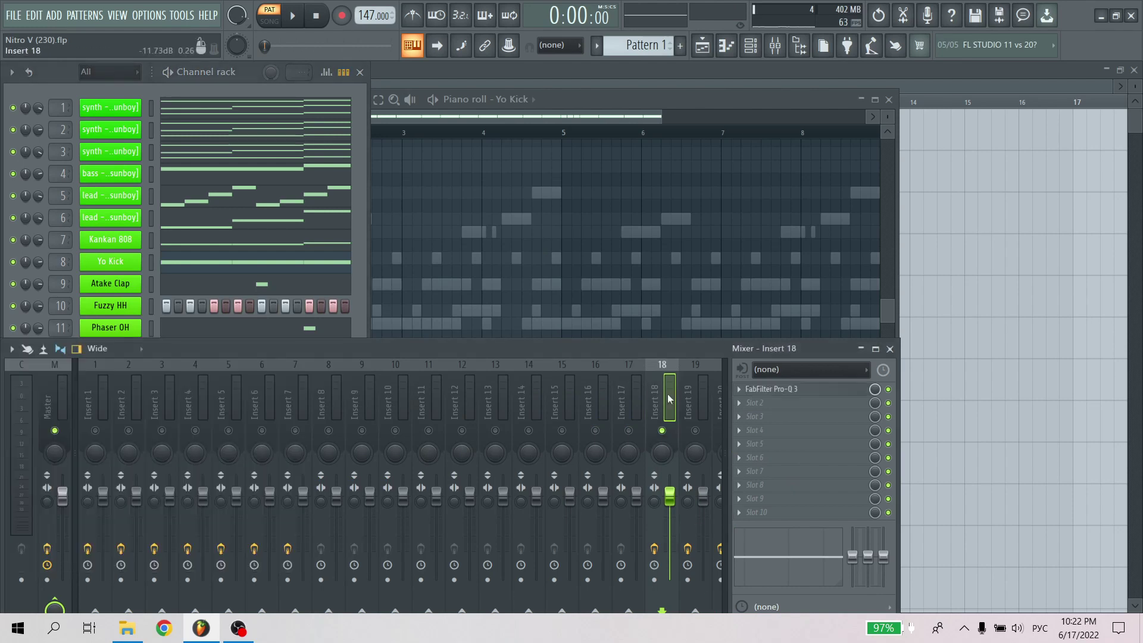
click(795, 389)
drag(576, 156, 607, 179)
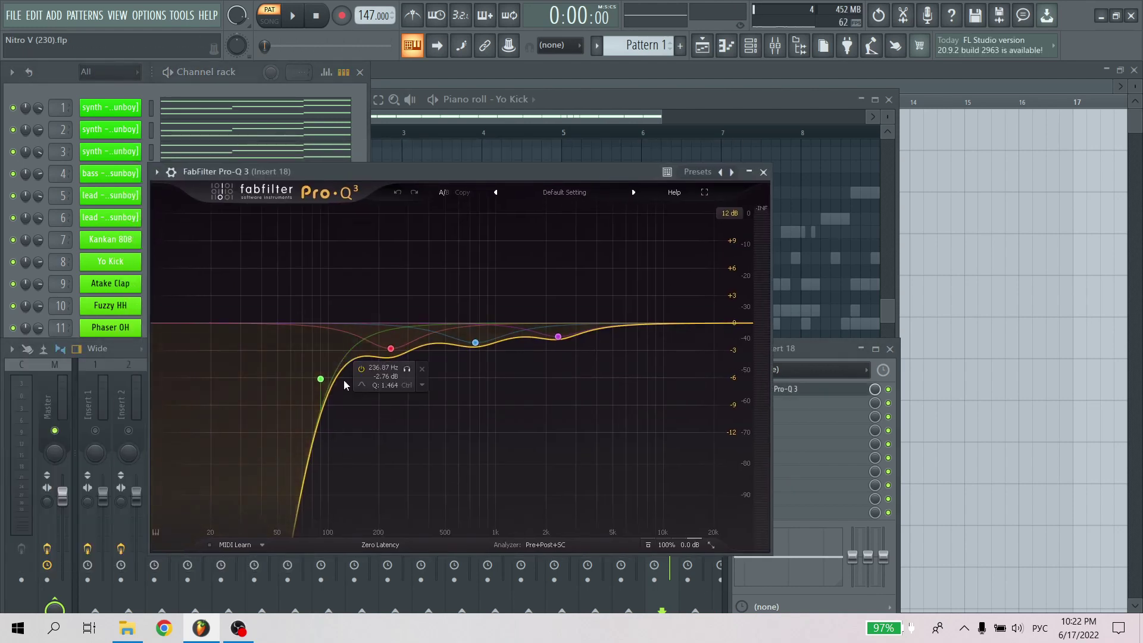
click(146, 326)
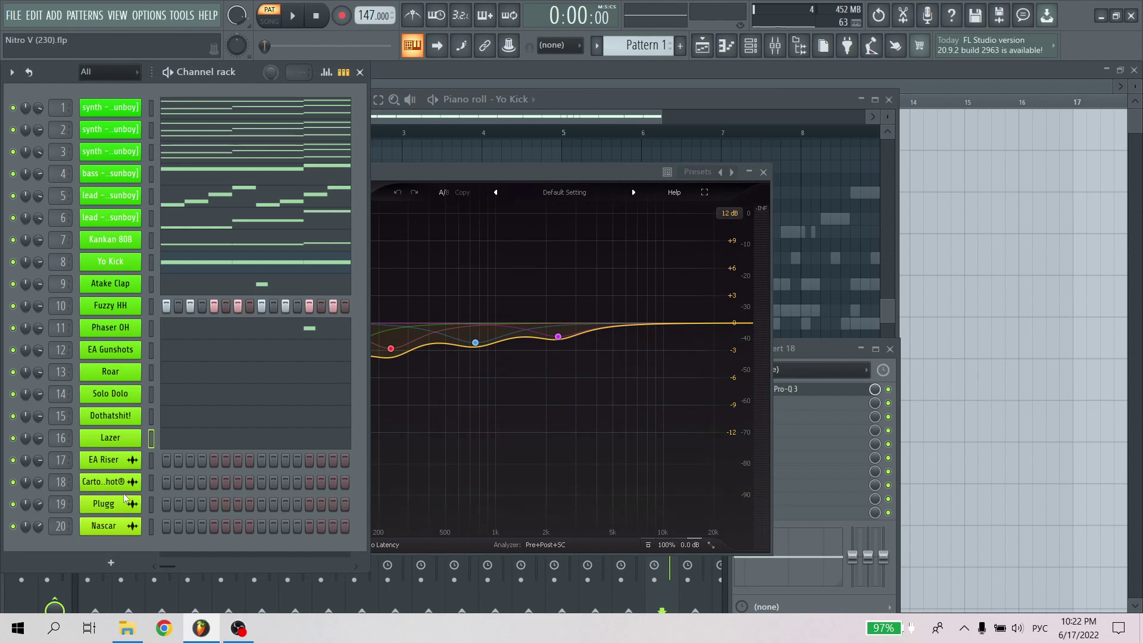
click(120, 483)
click(247, 449)
click(418, 124)
click(461, 170)
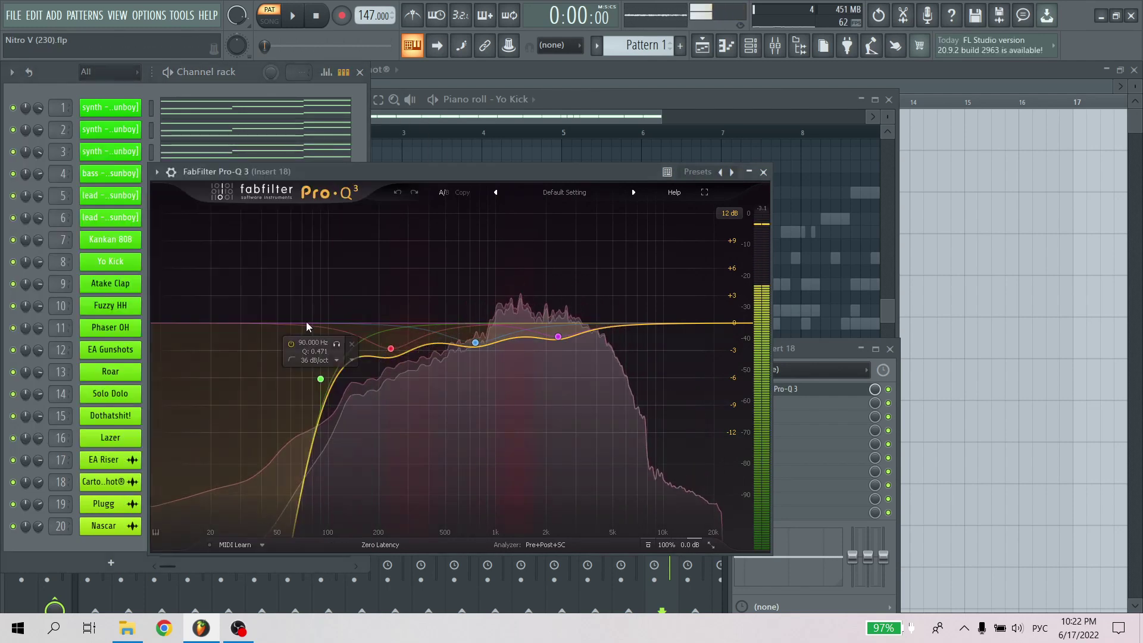
click(764, 173)
Solo Insert 19, audition the Plugg sample, and examine the insert's FabFilter Pro-Q 3 curve
click(696, 430)
click(149, 314)
click(104, 505)
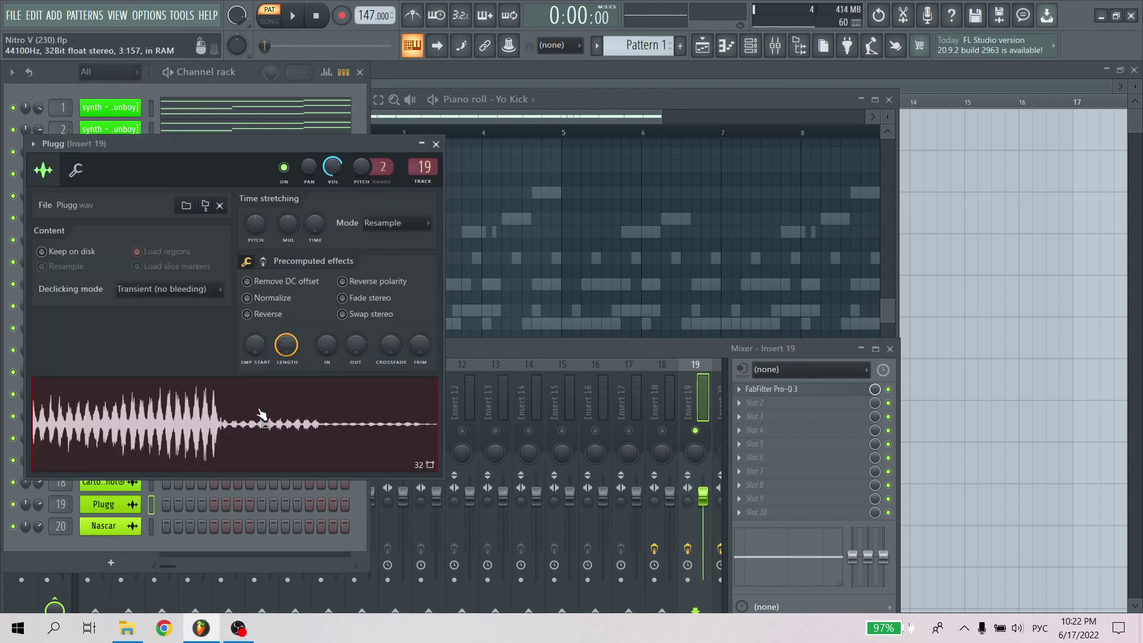
click(764, 391)
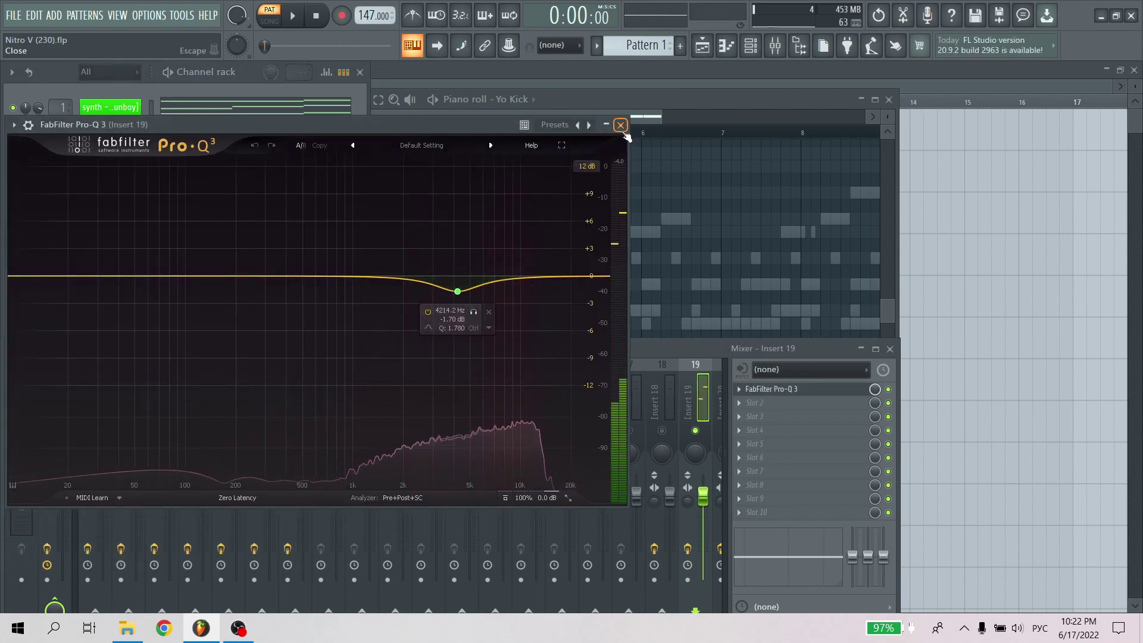
click(624, 126)
Solo Insert 20 and open the Nascar sample's channel settings beside the insert's effect list
scroll(668, 418, down, 3)
right_click(629, 430)
click(635, 391)
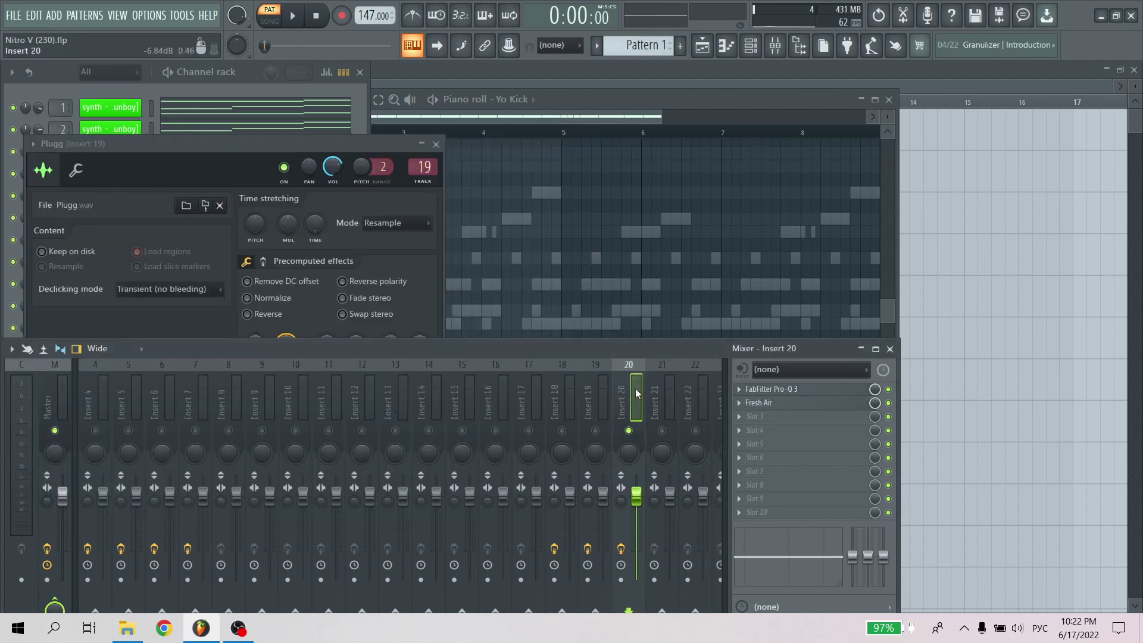
click(438, 145)
click(155, 328)
click(124, 530)
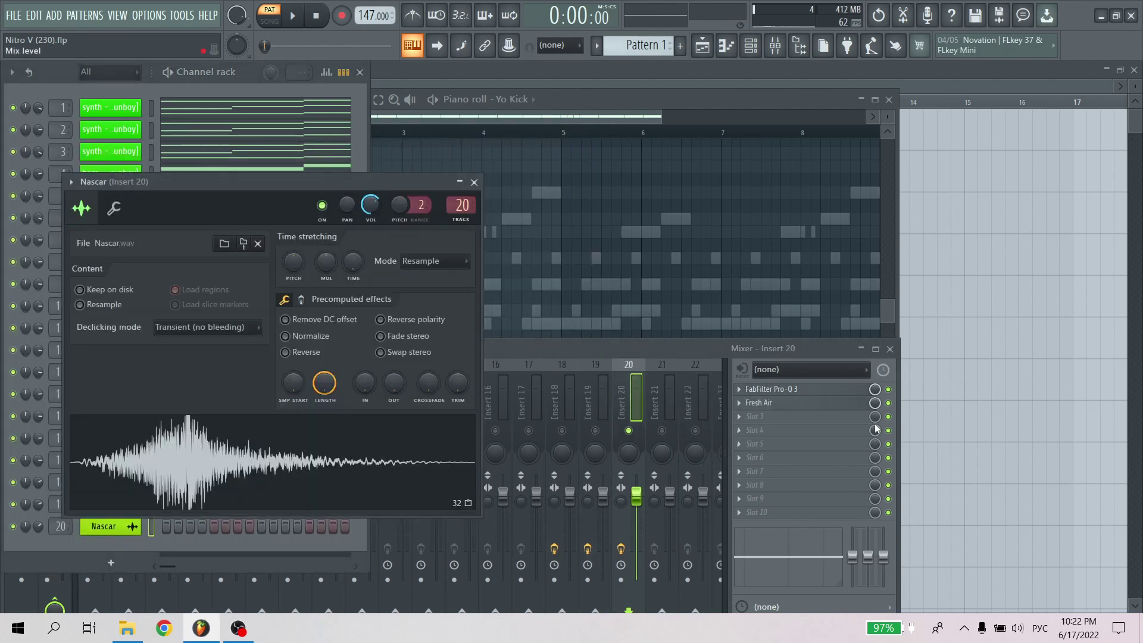
Examine the FabFilter Pro-Q 3 and Fresh Air effects on Insert 20 while auditioning the Nascar sample
click(807, 391)
drag(419, 165, 620, 96)
drag(216, 179, 155, 111)
click(165, 393)
drag(586, 97, 627, 92)
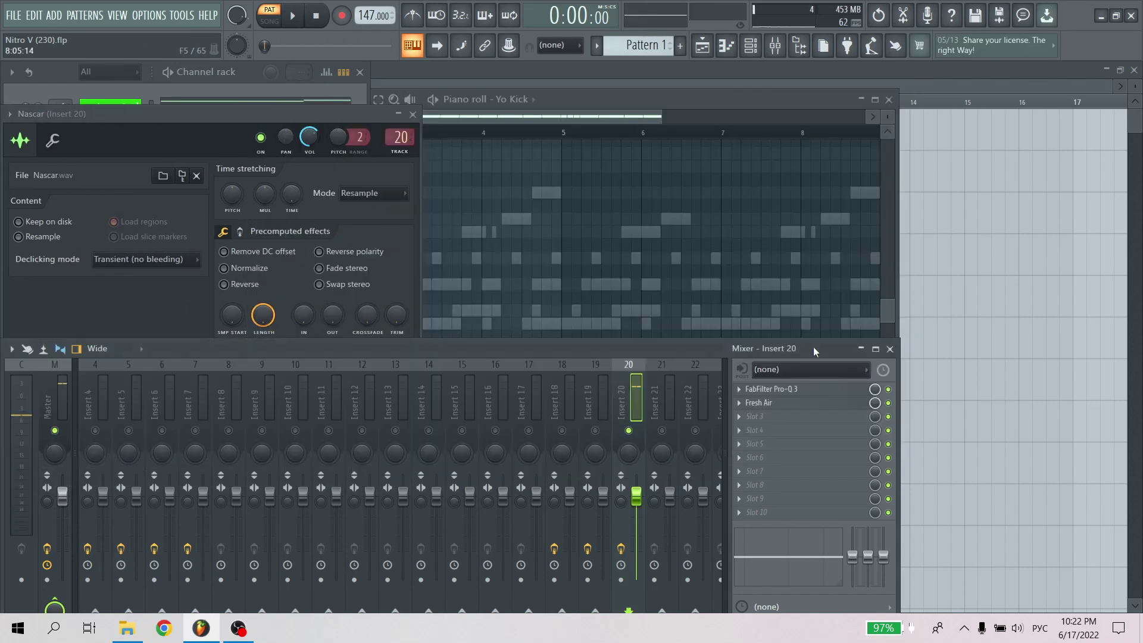
click(412, 115)
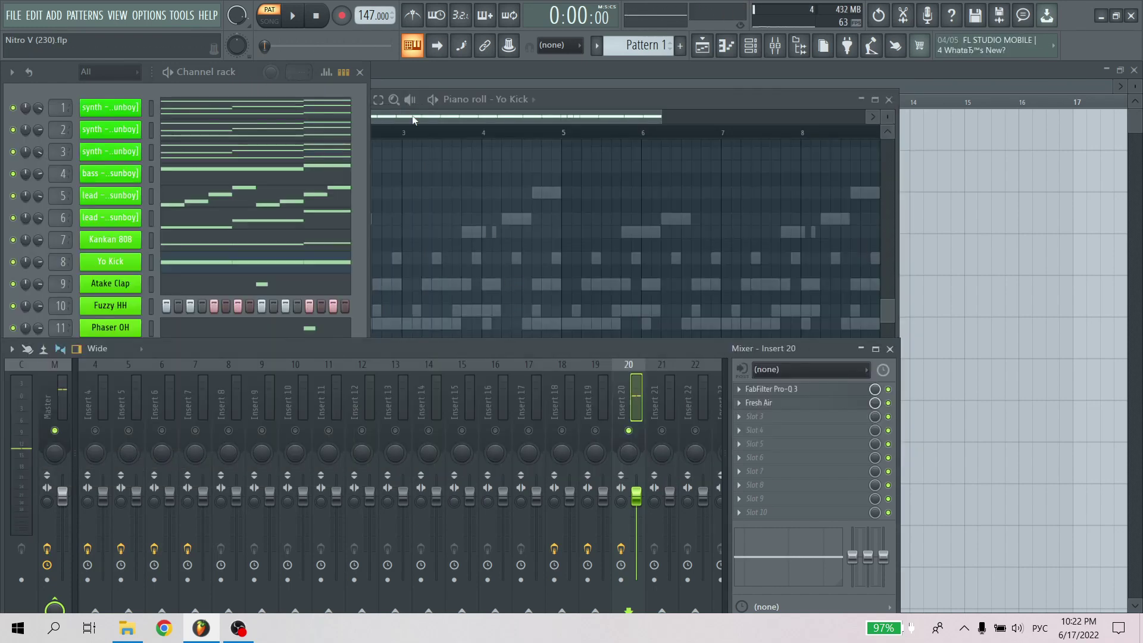
click(355, 250)
click(812, 404)
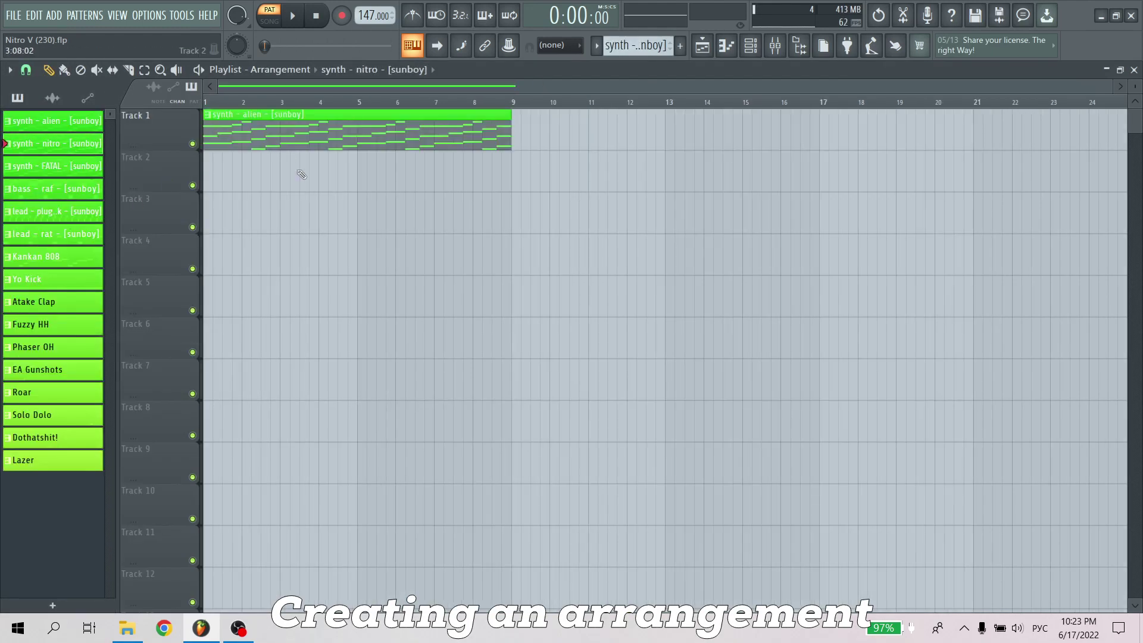
Place synth - nitro on Track 2, lead - rat on Track 6, Kankan 808 on Track 7 and Yo Kick on Track 8 from bar 1
click(210, 172)
click(83, 257)
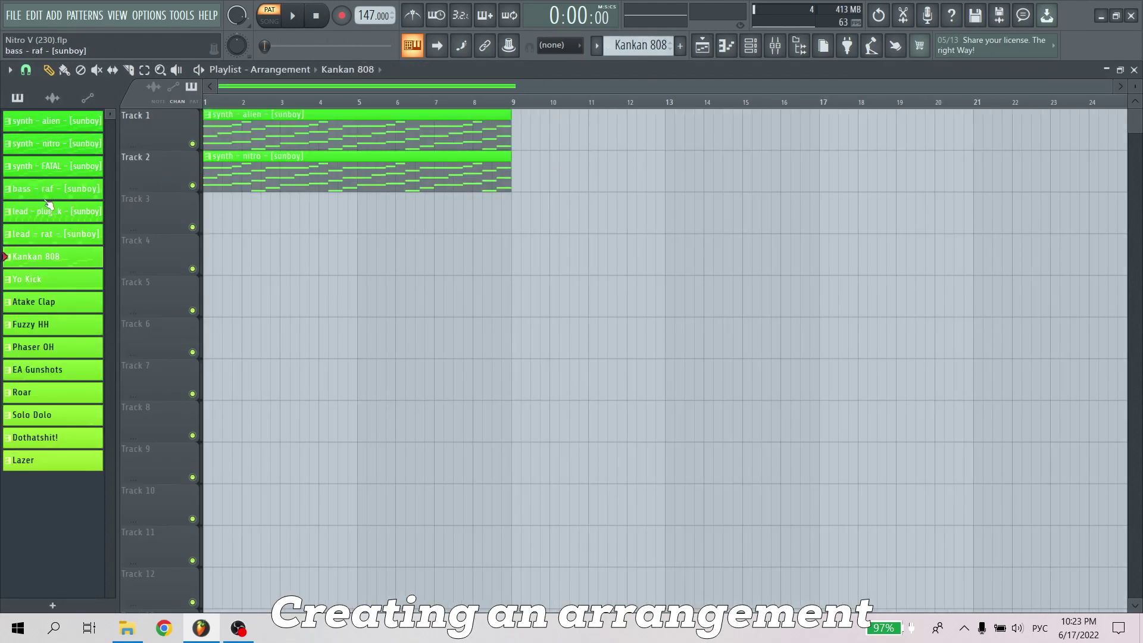
click(209, 336)
click(60, 257)
click(209, 380)
click(56, 279)
mouse_move(59, 262)
mouse_down()
mouse_move(227, 439)
mouse_move(214, 417)
mouse_up()
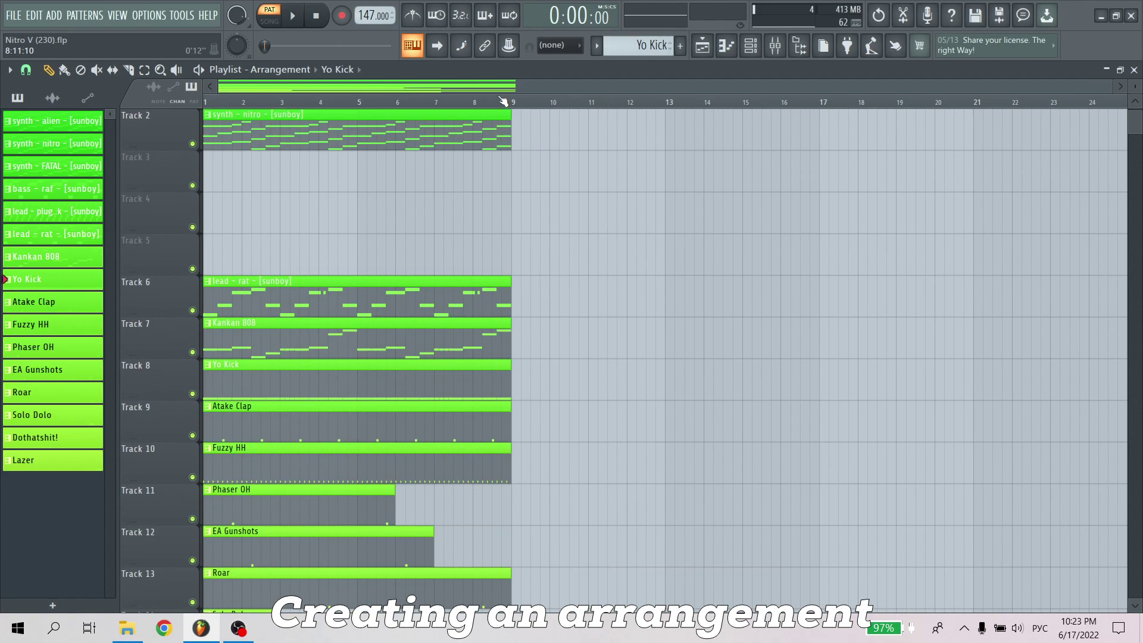
Repeat the two synth clips from bar 9 and add bass - raf on Track 3 and lead - plug walk on Track 4
key(ctrl+b)
click(64, 189)
click(513, 212)
click(66, 212)
click(512, 256)
Copy the opening eight-bar section to bar 17, duplicate it at bar 25, and add synth - FATAL on Track 3
scroll(331, 518, down, 5)
drag(288, 115, 722, 112)
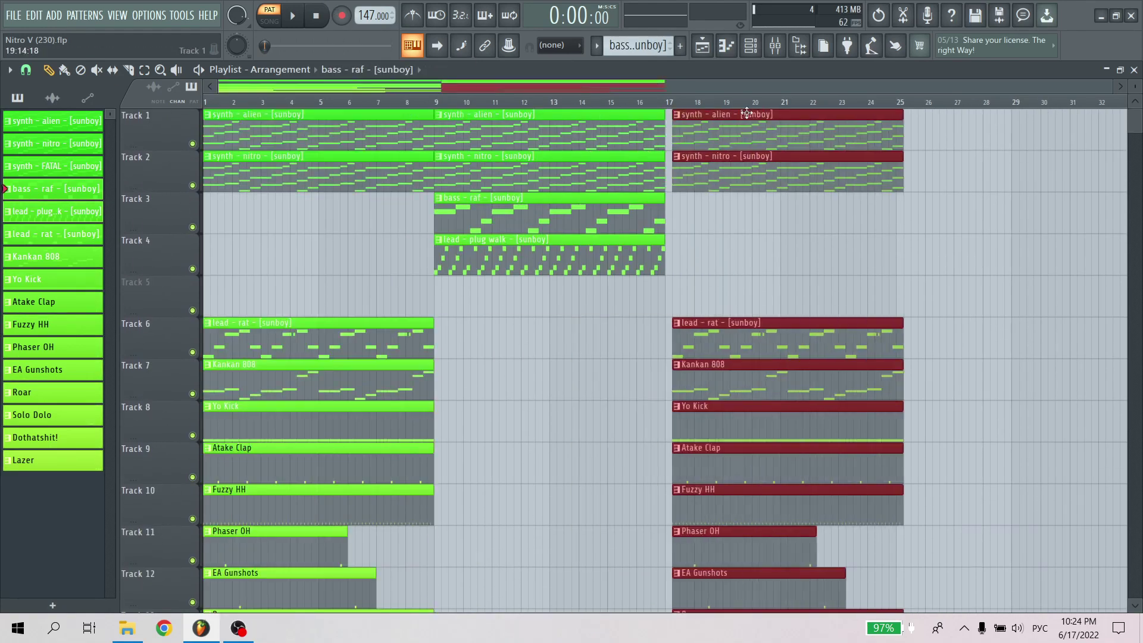
key(ctrl+b)
click(59, 166)
scroll(727, 247, down, 3)
Place the Nascar audio clip on Track 17 around bar 9 and EA Riser on Track 18 leading into bar 17
click(52, 99)
click(48, 189)
scroll(493, 459, down, 5)
click(428, 384)
click(48, 122)
click(703, 431)
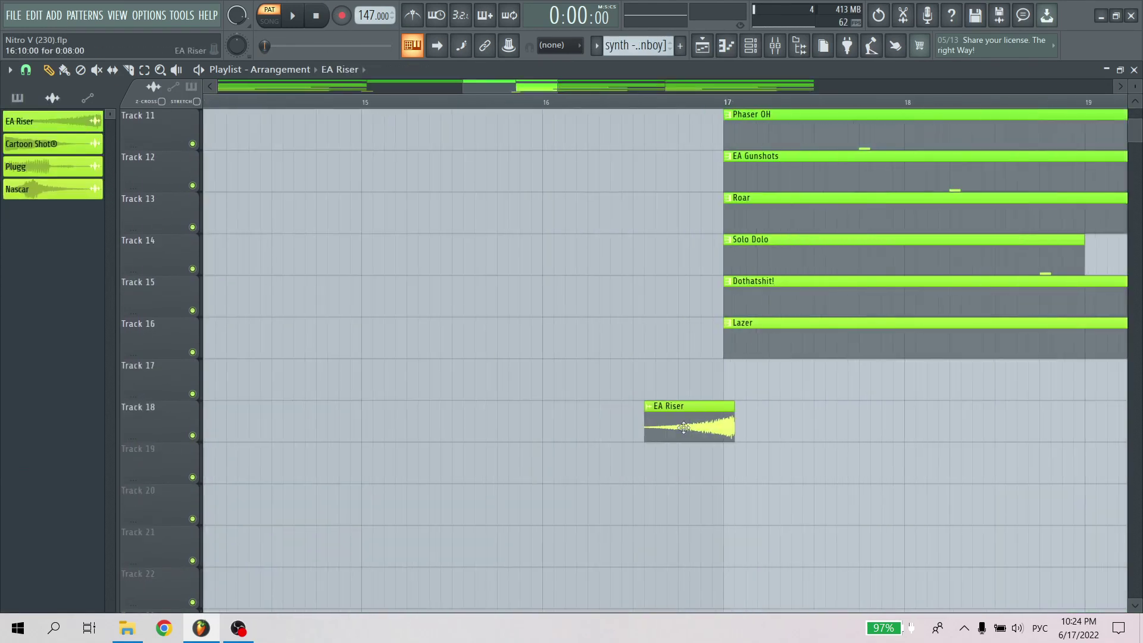
Place the Cartoon Shot audio clip on Track 19 around bar 16 and Plugg on Track 20 around bar 32
click(47, 145)
click(424, 457)
scroll(615, 440, down, 2)
click(48, 167)
scroll(684, 470, down, 5)
click(697, 494)
Continue synth - alien, synth - FATAL and Atake Clap for eight bars from bar 33, deleting the surplus clips
scroll(699, 416, up, 8)
key(ctrl+b)
mouse_move(798, 125)
mouse_down()
mouse_move(751, 178)
mouse_move(874, 198)
mouse_up()
right_click(874, 177)
scroll(834, 298, right, 1)
click(756, 421)
click(776, 422)
right_click(776, 422)
click(756, 464)
click(776, 466)
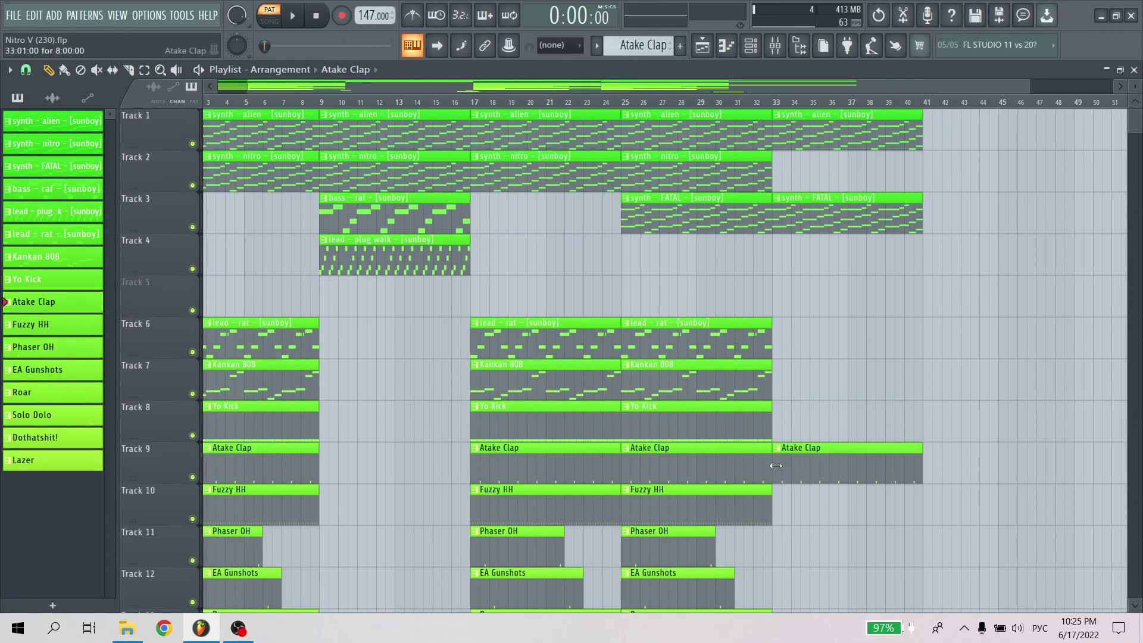
Copy the bass - raf and lead - plug walk clips to Tracks 4 and 5 from bar 33
drag(415, 240, 398, 214)
drag(398, 213, 850, 257)
drag(397, 214, 398, 256)
scroll(714, 357, down, 1)
scroll(715, 357, up, 1)
Place Kankan 808 on Track 7 from bar 41, slice it, and delete pieces to keep only parts starting at bars 43 and 47
click(53, 257)
drag(848, 127, 834, 240)
scroll(441, 210, down, 4)
click(441, 209)
click(882, 213)
scroll(834, 238, right, 2)
key(c)
right_click(798, 213)
drag(918, 189, 933, 238)
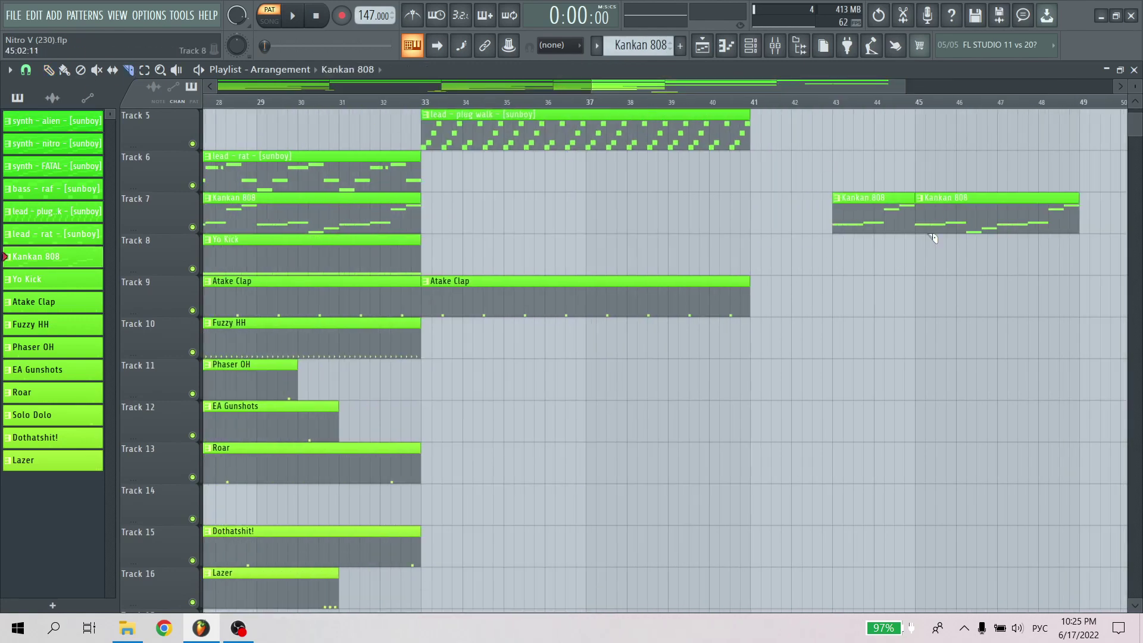
drag(997, 189, 998, 239)
right_click(957, 216)
Add Atake Clap, Fuzzy HH and Phaser OH on Tracks 9 to 11 for the bar 41 section, cutting Fuzzy HH into two parts
click(45, 302)
click(759, 299)
click(44, 325)
click(760, 343)
drag(752, 346, 827, 378)
scroll(808, 108, down, 3)
click(44, 347)
scroll(795, 106, down, 2)
scroll(417, 357, down, 4)
Place a Nascar clip on Track 17 around bar 41 and copy EA Riser on Track 18 to lead into bar 49
click(320, 467)
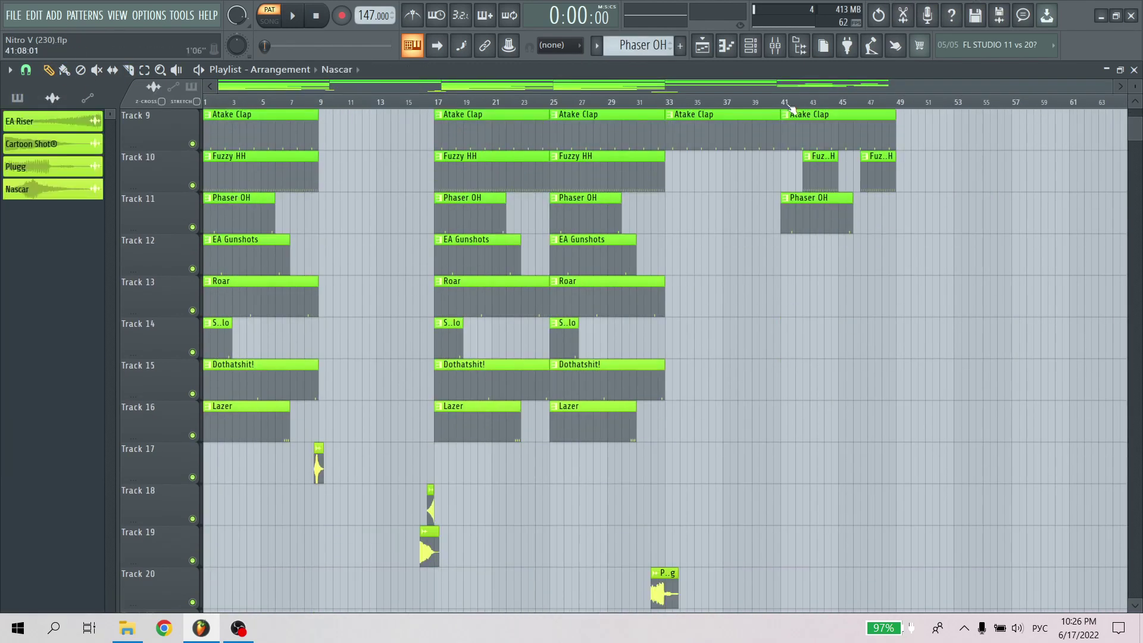
scroll(785, 106, up, 12)
click(809, 480)
scroll(781, 106, down, 12)
scroll(455, 357, down, 3)
ctrl+click(431, 381)
scroll(819, 106, up, 3)
drag(430, 381, 909, 381)
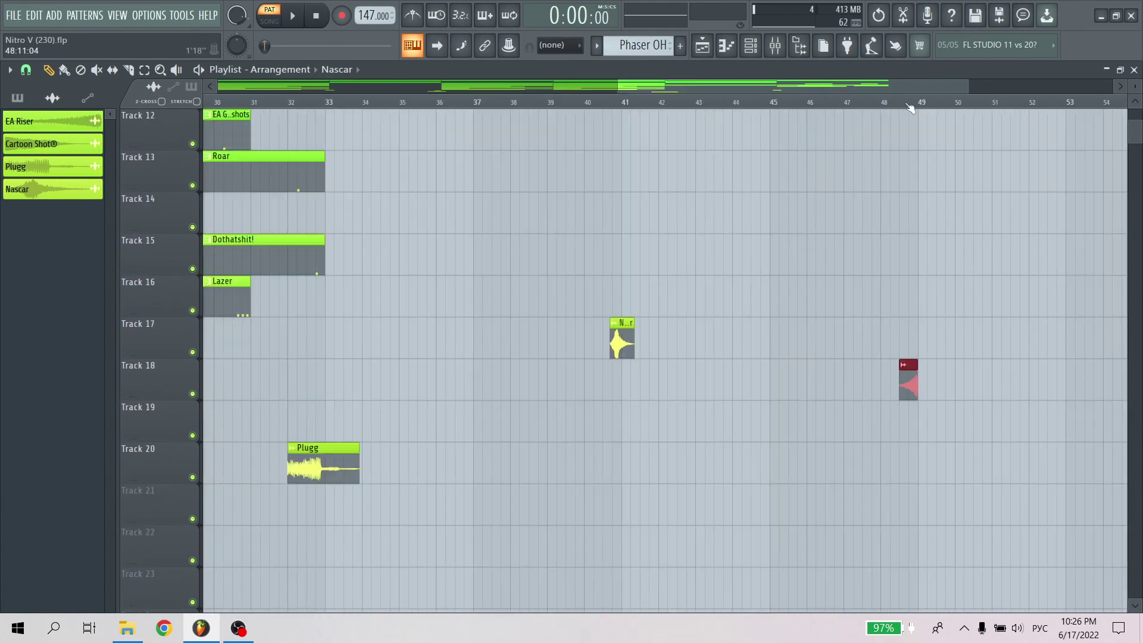
Duplicate the arrangement between bars 17 and 49 so the copy starts at bar 49
scroll(905, 298, up, 8)
scroll(892, 102, down, 4)
drag(895, 103, 438, 103)
key(ctrl+b)
Add the synth - FATAL pattern on Track 3 in the section starting at bar 81
click(18, 98)
click(50, 166)
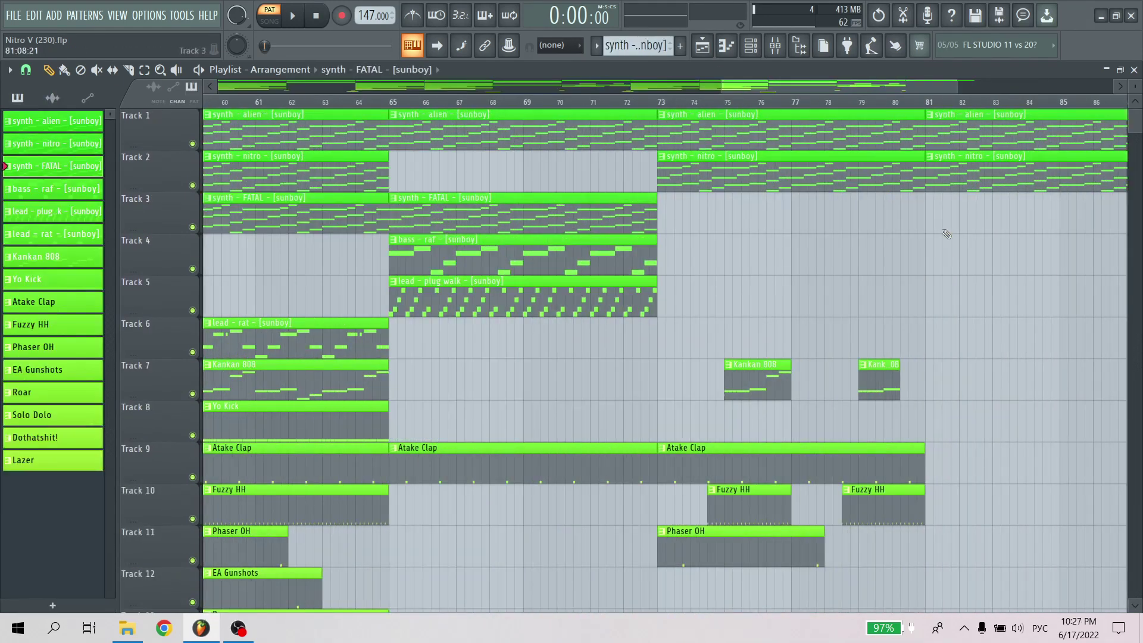
click(929, 215)
scroll(946, 103, down, 3)
Place four-bar bass - raf and lead - plug walk clips on Tracks 4 and 5 from bar 81 to bar 85
click(51, 188)
click(941, 257)
drag(1080, 258, 1009, 258)
click(50, 212)
click(941, 299)
Place Kankan 808 on Track 7, trimmed to start at bar 85, and add Yo Kick on Track 8 from bar 85
click(51, 257)
click(941, 383)
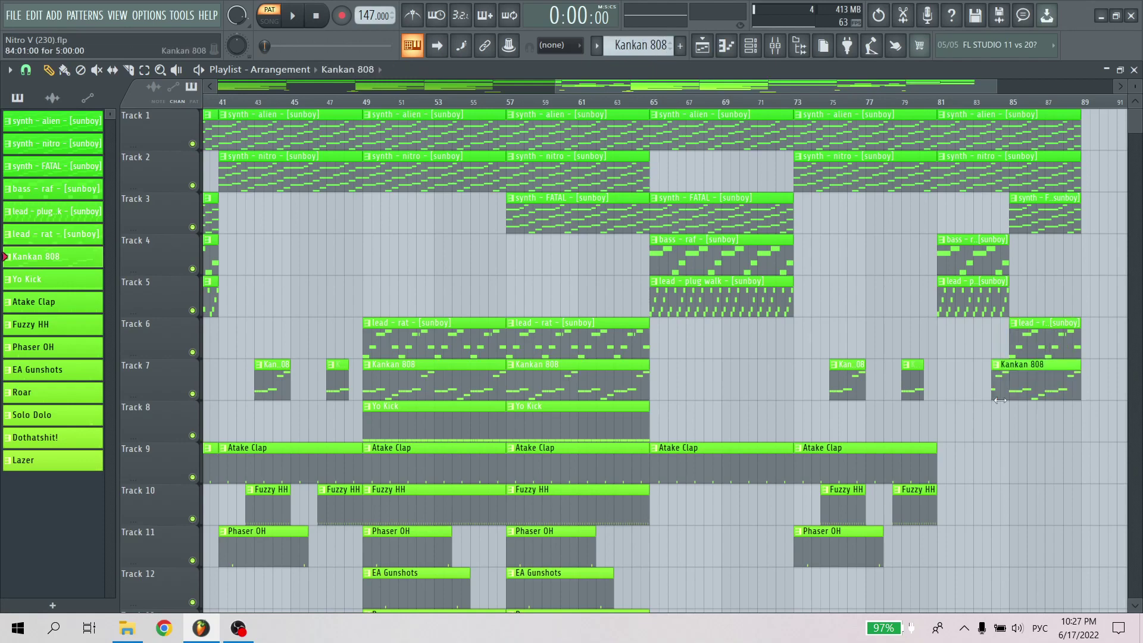
drag(939, 383, 1010, 383)
click(51, 279)
click(1014, 425)
Copy the bar 57 percussion clips on Tracks 9 to 16 to bar 81, trimming those below Track 11 to start at bar 85
scroll(1007, 381, down, 3)
drag(643, 571, 515, 268)
drag(598, 268, 1028, 268)
drag(1000, 589, 983, 393)
drag(975, 506, 1011, 476)
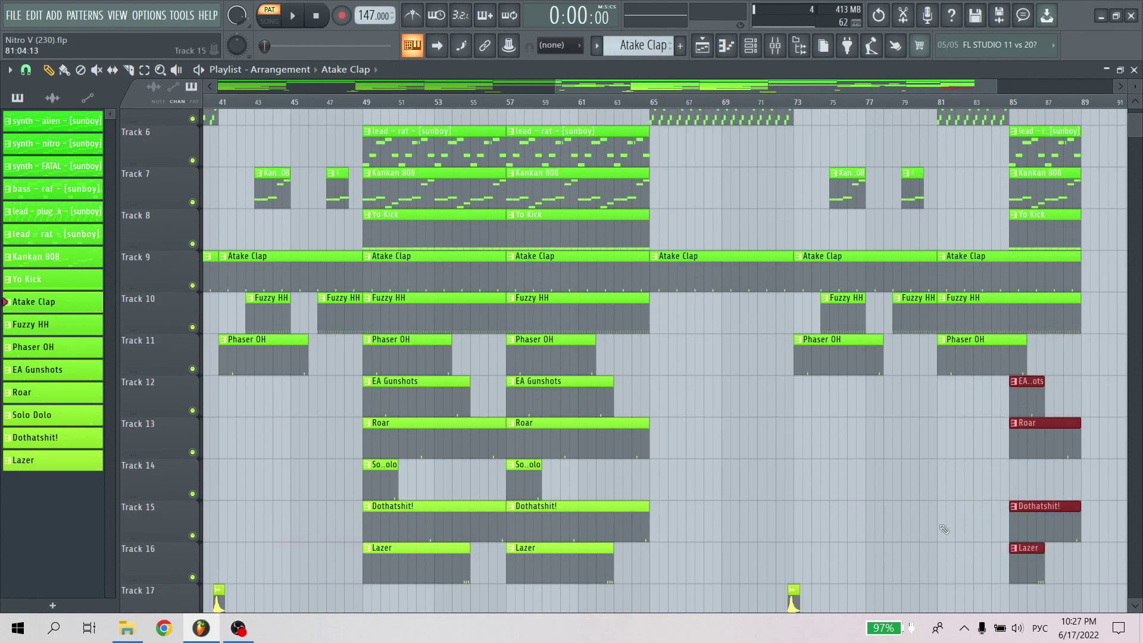
Place the Plugg audio clip on Track 19 at the end of the arrangement, trimmed to end at bar 89
scroll(1013, 477, down, 5)
click(52, 98)
click(51, 167)
click(1039, 438)
drag(1122, 438, 1082, 438)
Review the full arrangement from bar 1 onward, checking the pattern and audio clips on Tracks 1 to 20
scroll(904, 353, up, 5)
scroll(903, 353, up, 5)
drag(1113, 86, 976, 86)
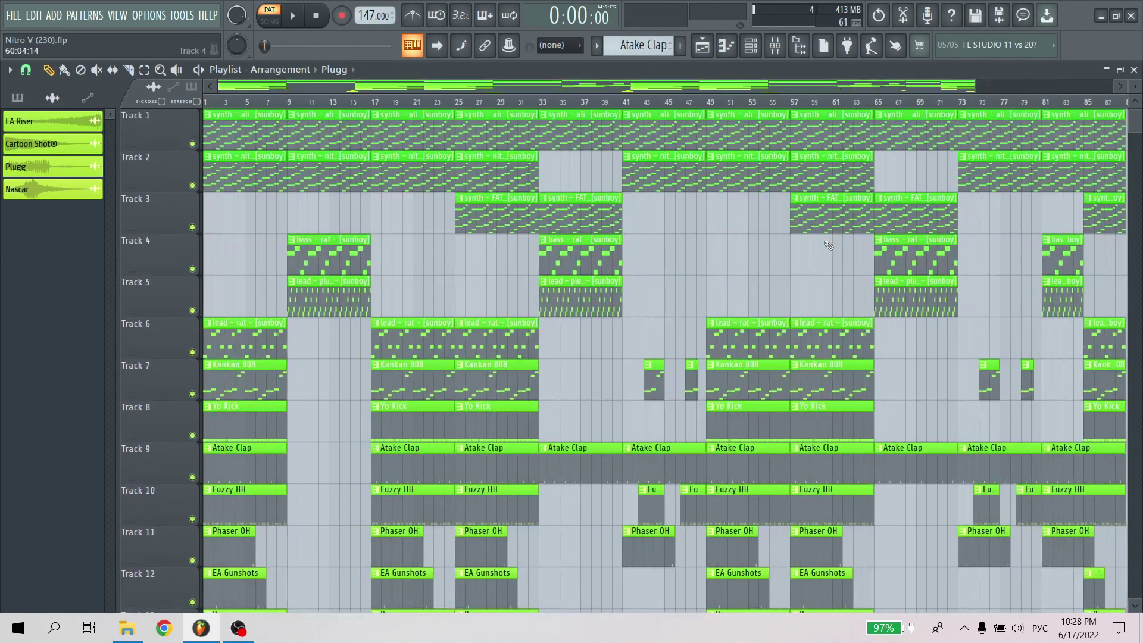
scroll(326, 214, down, 10)
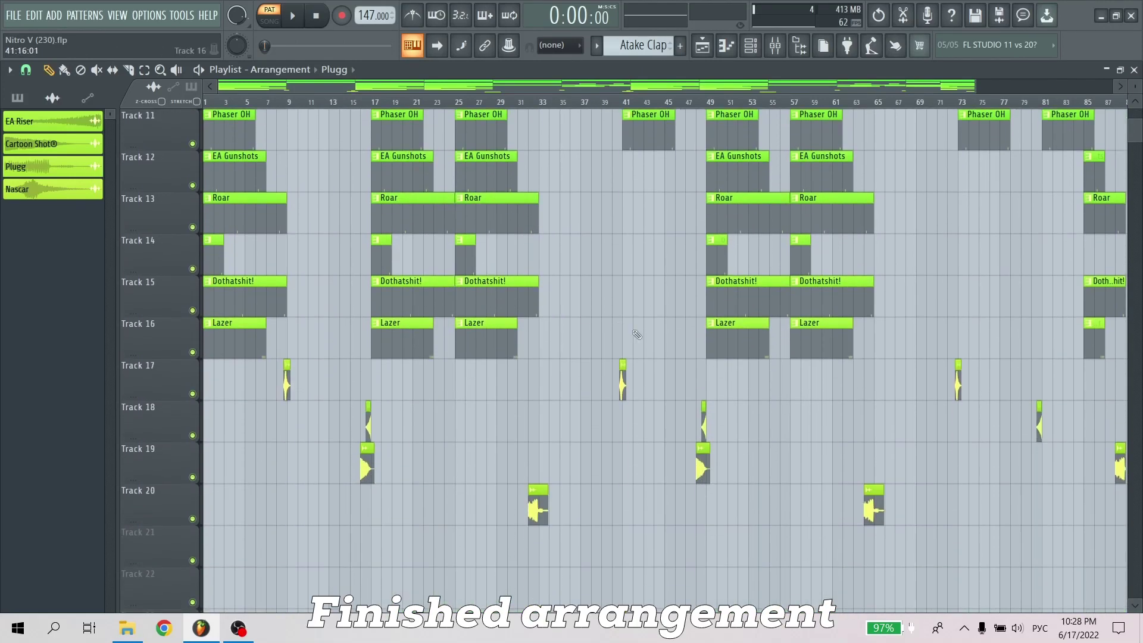
scroll(688, 344, up, 1)
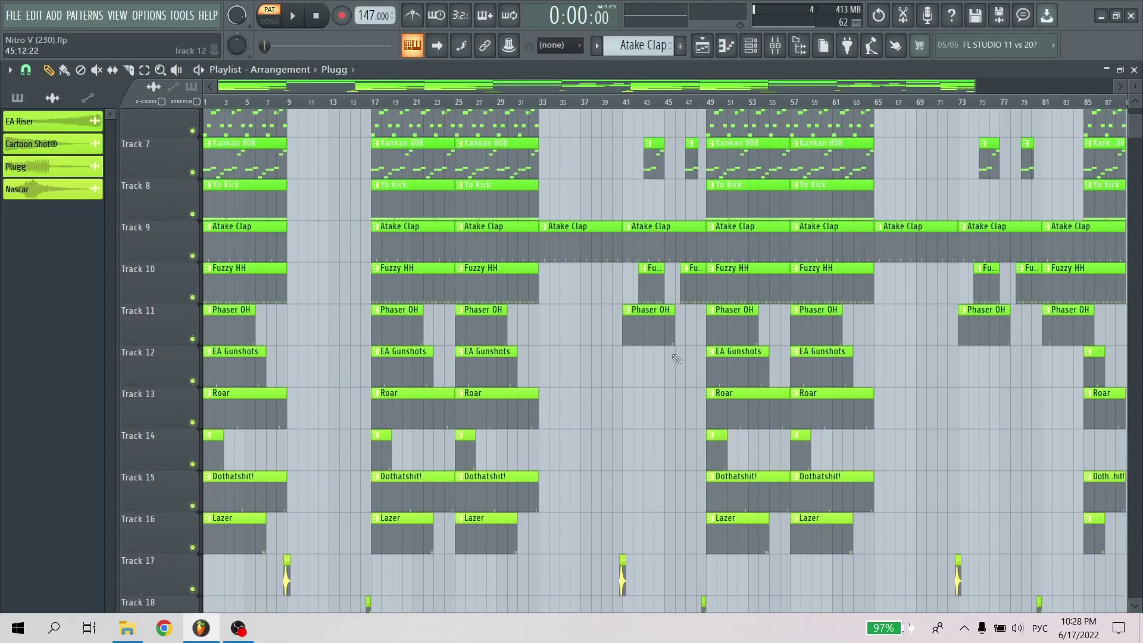
scroll(661, 379, up, 3)
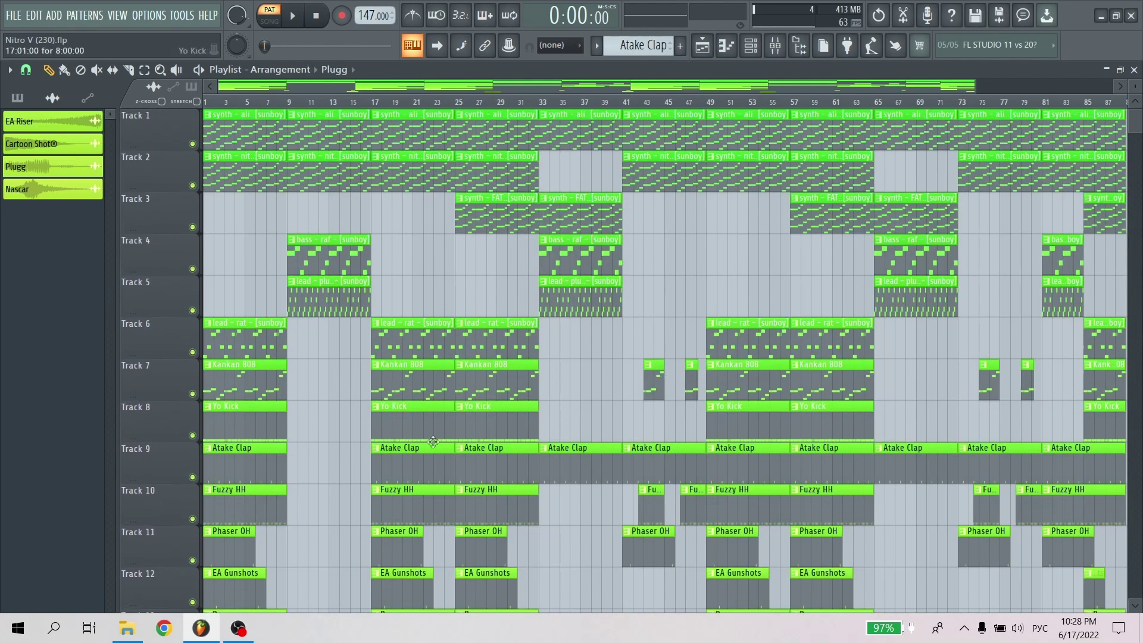